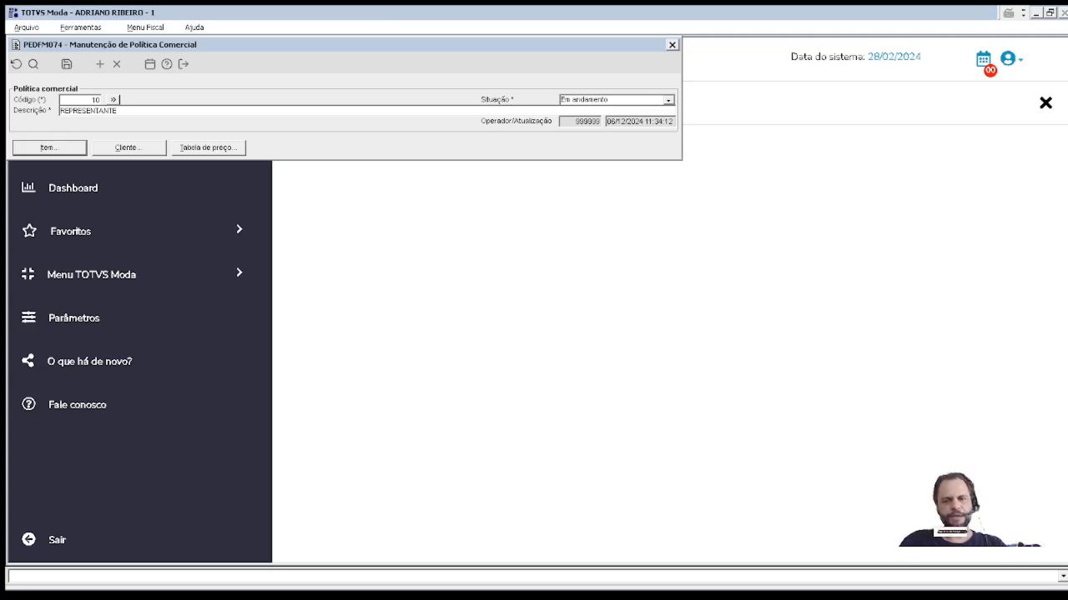
Step: Open the policy's commercial rules and browse the available rule fields without adding a rule
{"action": "left_click_drag", "start_coordinate": [125, 50], "coordinate": [267, 102]}
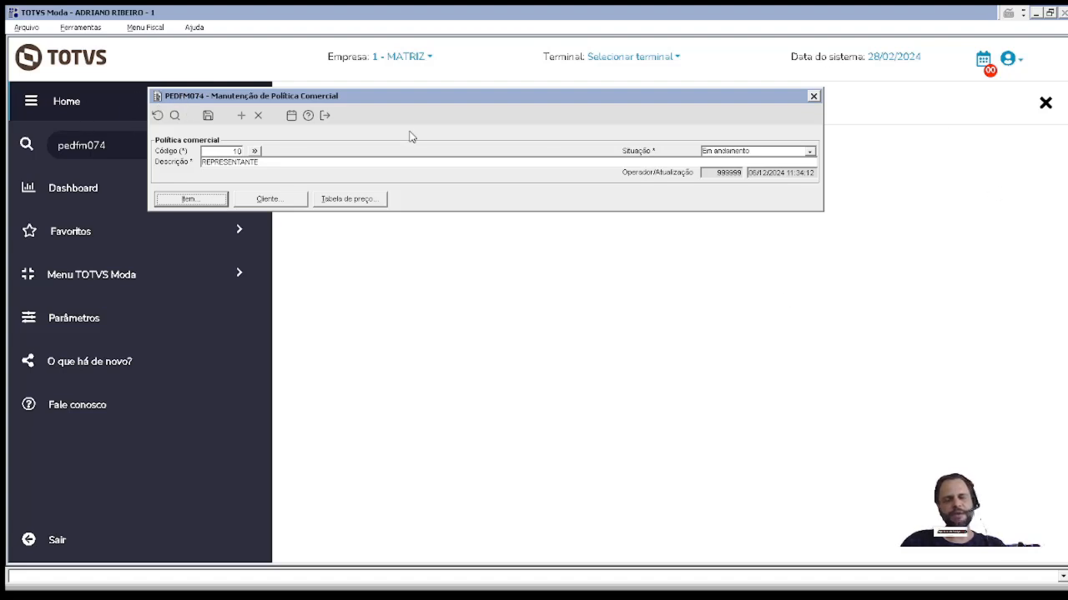
{"action": "left_click_drag", "start_coordinate": [508, 99], "coordinate": [563, 170]}
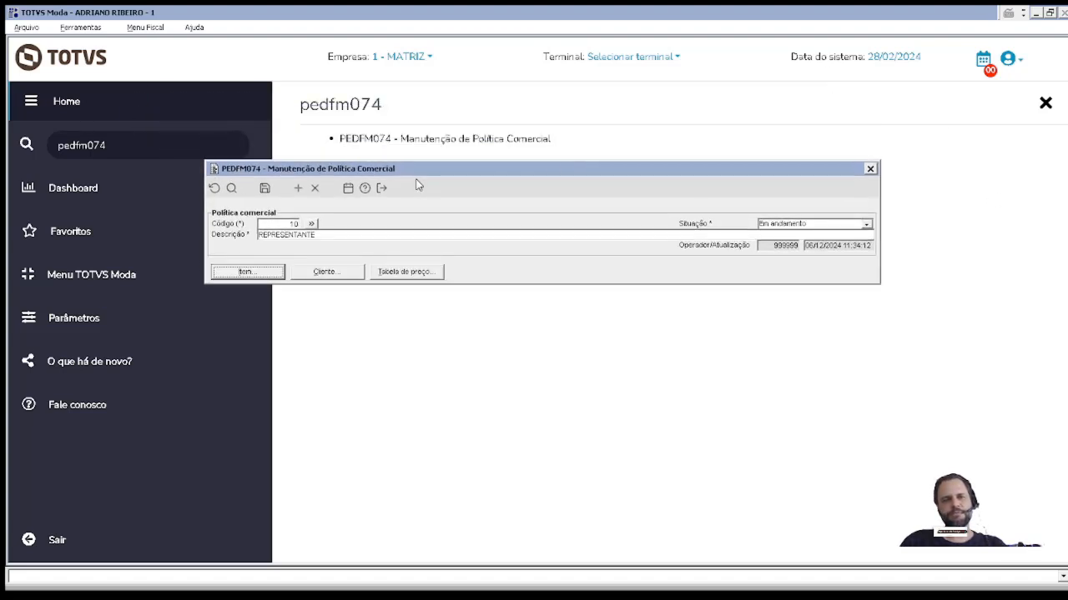
{"action": "left_click", "coordinate": [329, 237]}
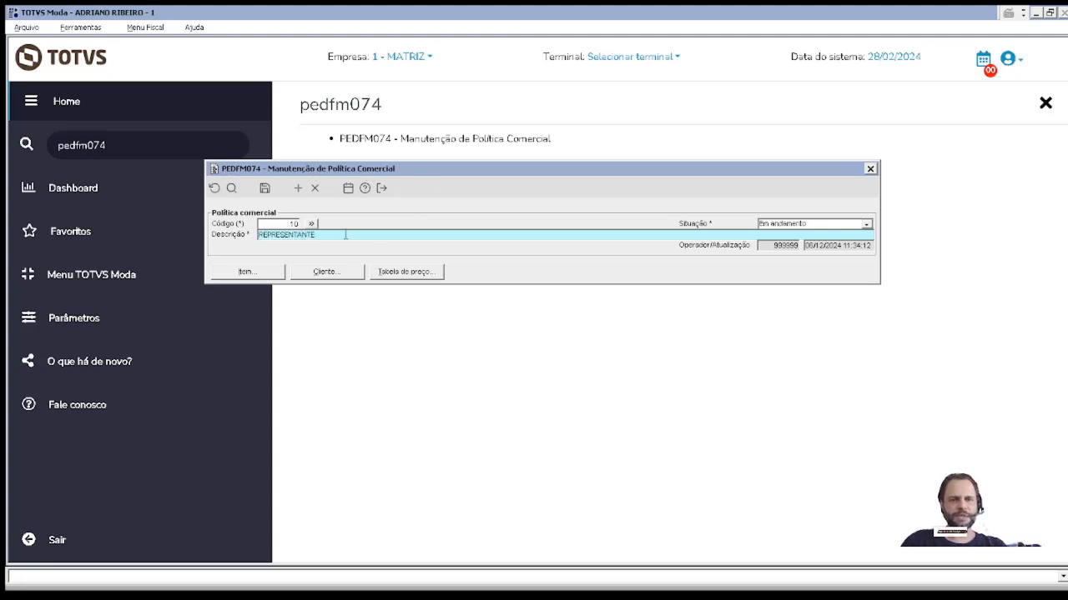
{"action": "left_click", "coordinate": [255, 276]}
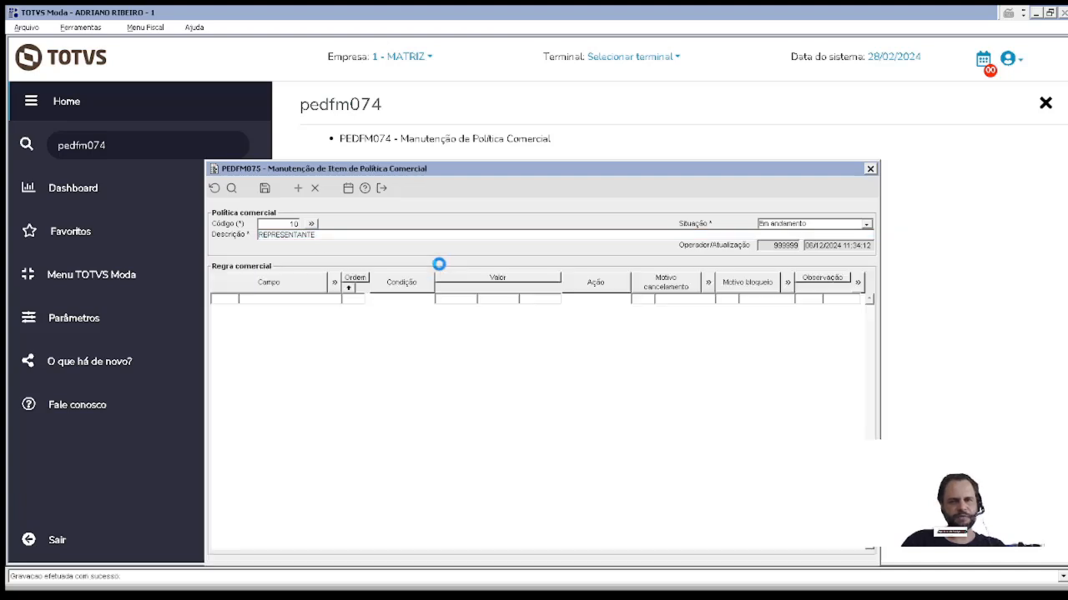
{"action": "key", "text": "Down"}
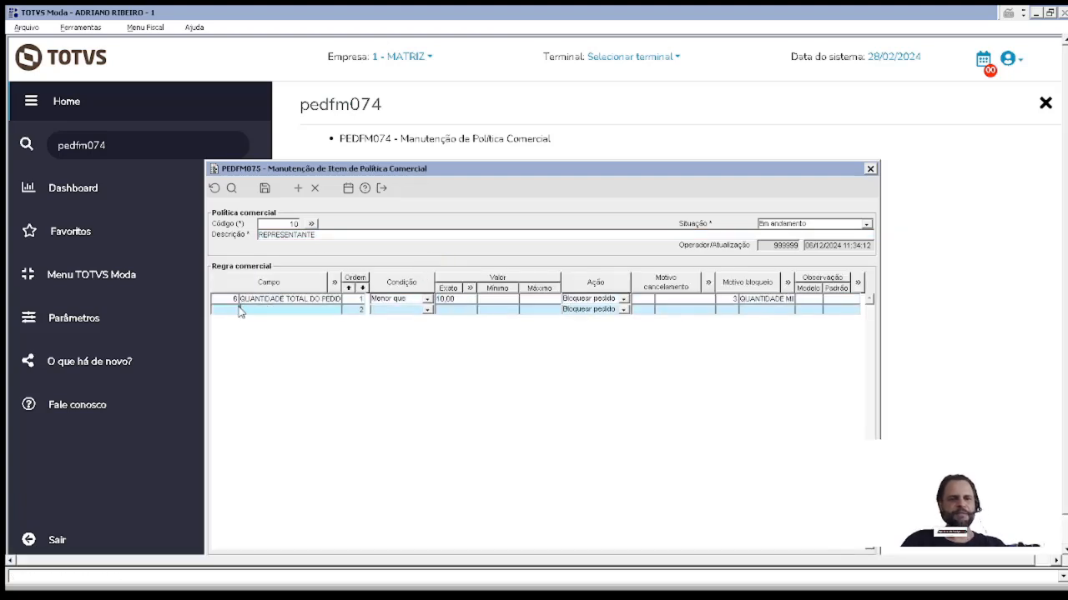
{"action": "double_click", "coordinate": [232, 310]}
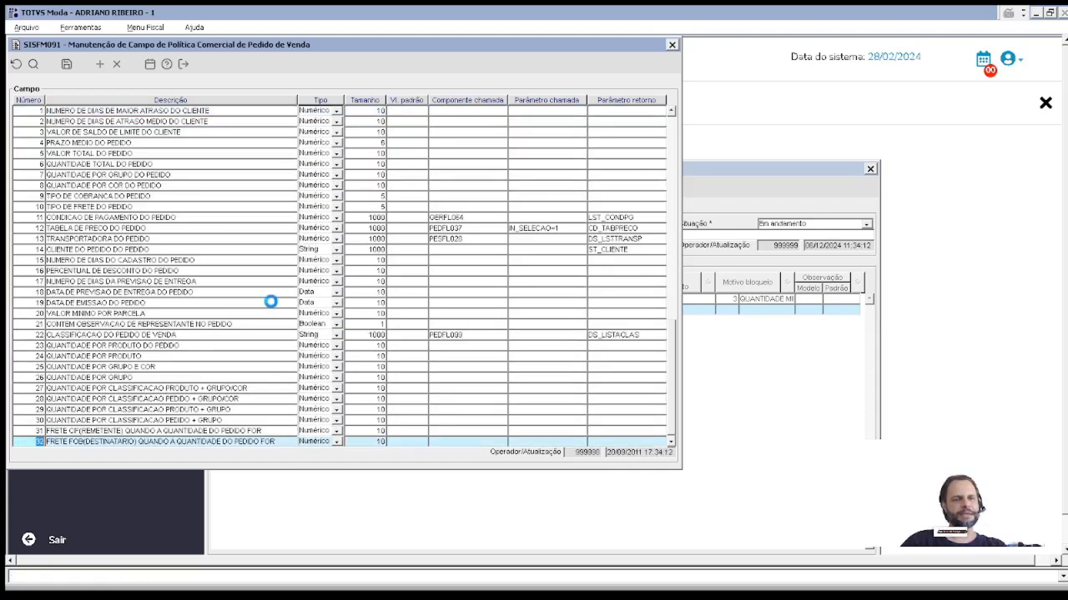
{"action": "key", "text": "Up"}
{"action": "key", "text": "Up"}
{"action": "key", "text": "Up"}
{"action": "key", "text": "Up"}
{"action": "key", "text": "Up"}
{"action": "key", "text": "Up"}
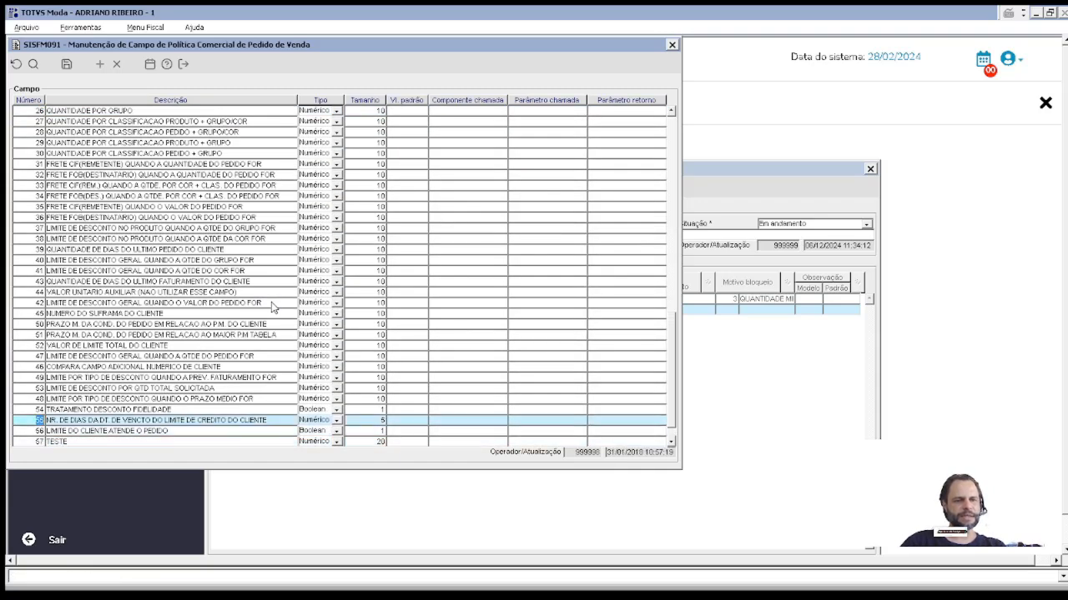
{"action": "key", "text": "Down"}
{"action": "key", "text": "Down"}
{"action": "key", "text": "Down"}
{"action": "key", "text": "Down"}
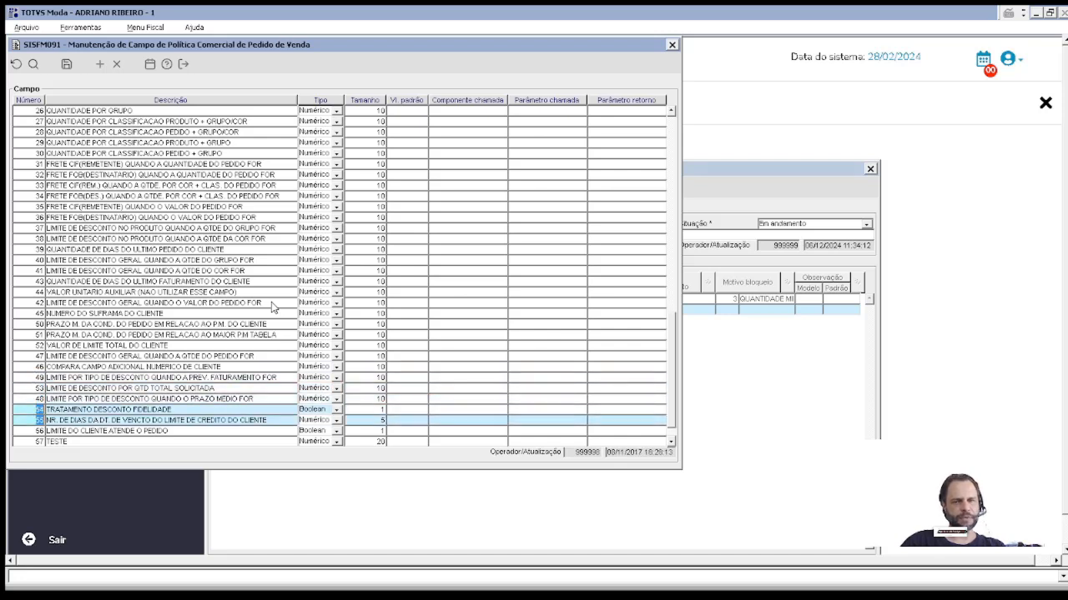
{"action": "key", "text": "Escape"}
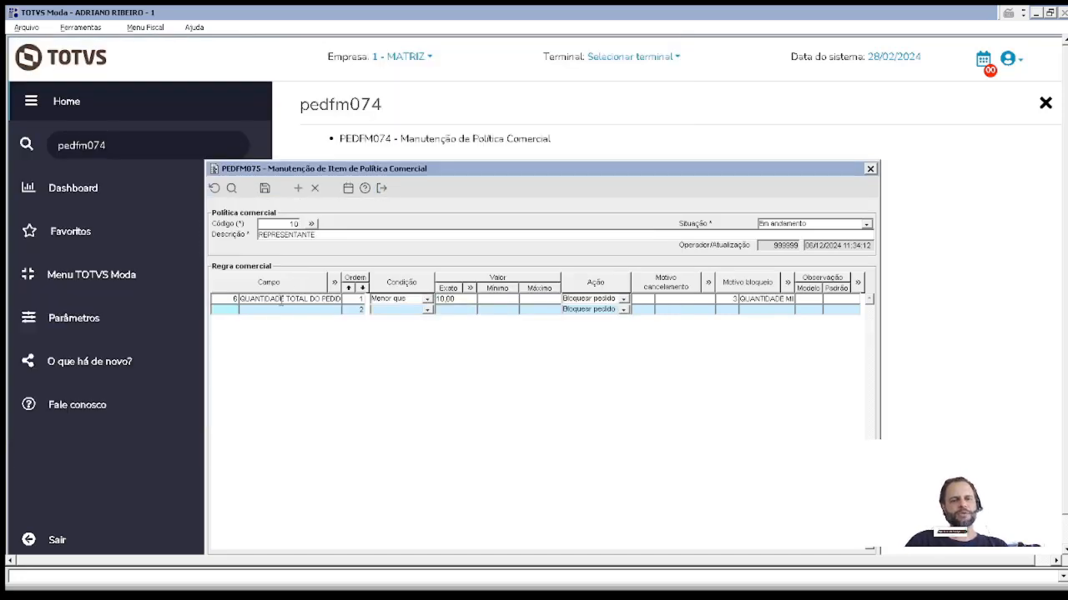
{"action": "key", "text": "Up"}
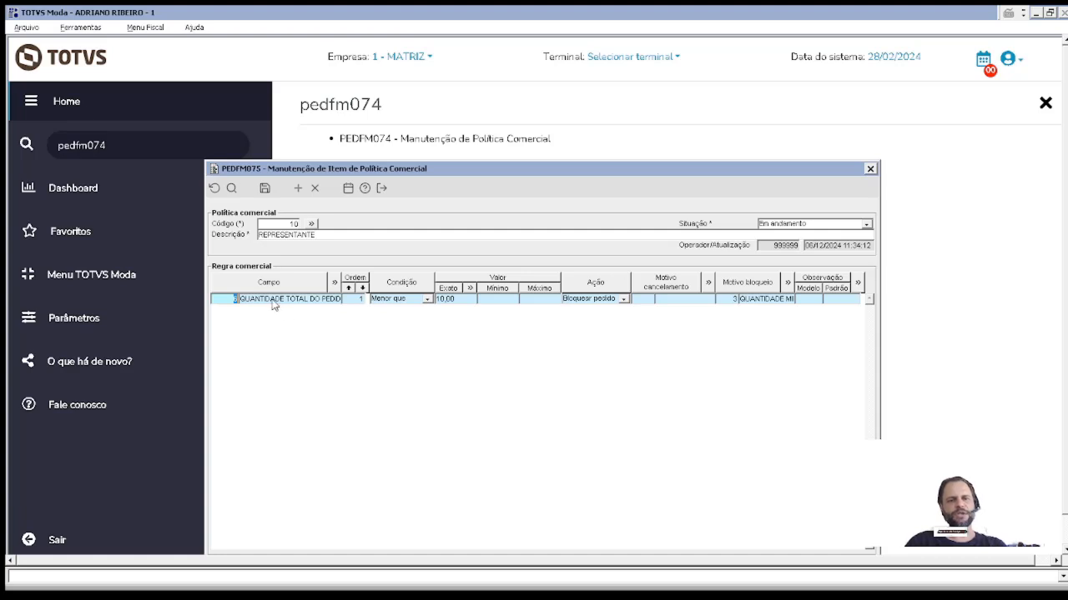
Step: Inspect the first rule's field name and block reason code, then close the rules window, discarding changes
{"action": "left_click_drag", "start_coordinate": [271, 300], "coordinate": [308, 299]}
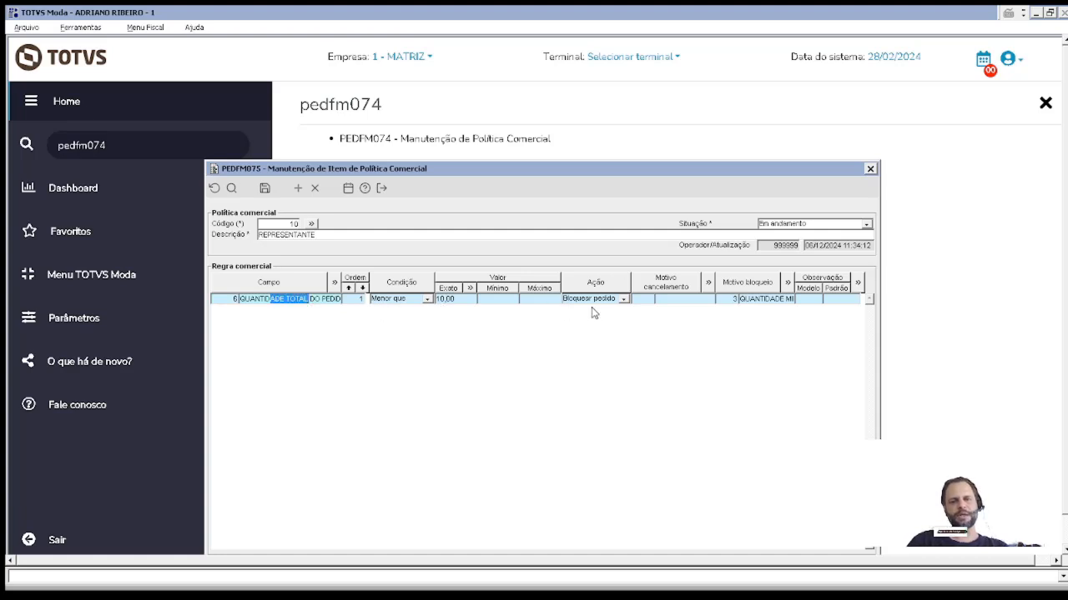
{"action": "left_click", "coordinate": [735, 299]}
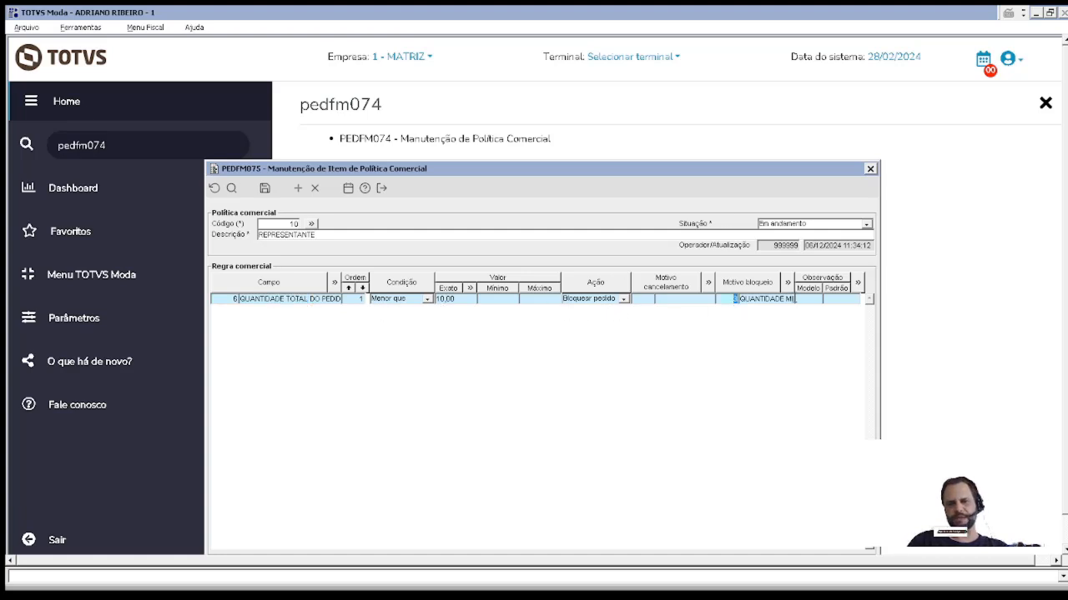
{"action": "left_click_drag", "start_coordinate": [667, 169], "coordinate": [649, 109]}
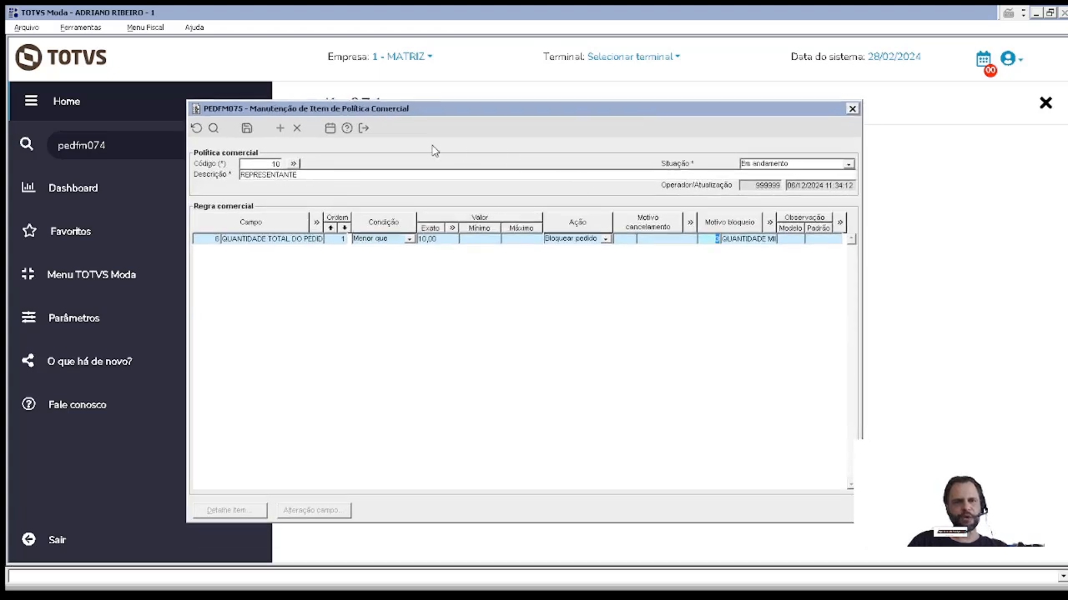
{"action": "key", "text": "Escape"}
{"action": "left_click", "coordinate": [509, 340]}
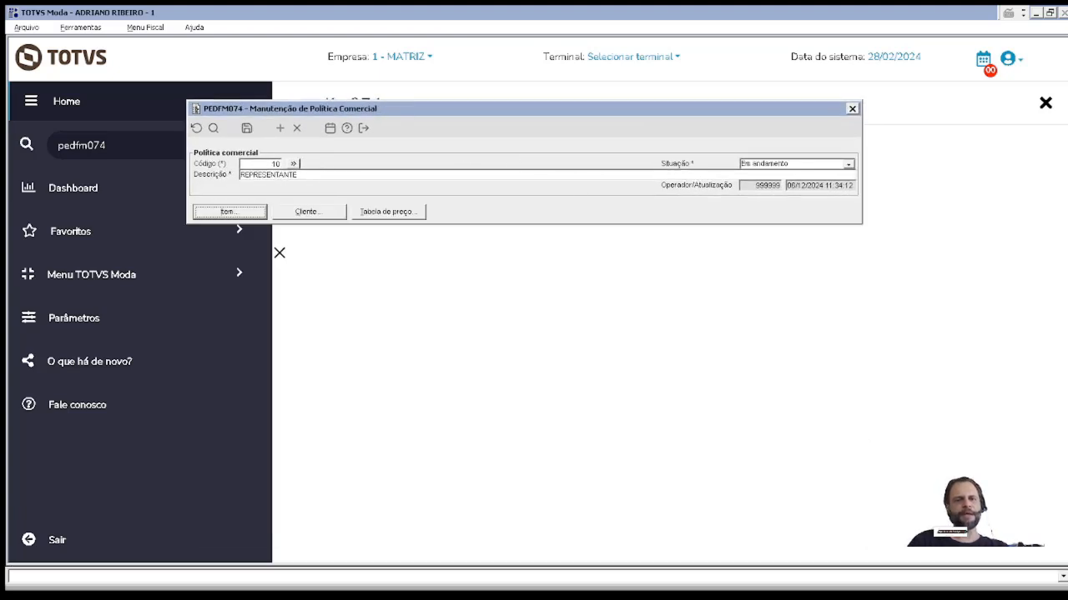
Step: Glance at the policy's Cliente and Tabela de preço lists, then close the PEDFM074 screen
{"action": "left_click", "coordinate": [314, 216]}
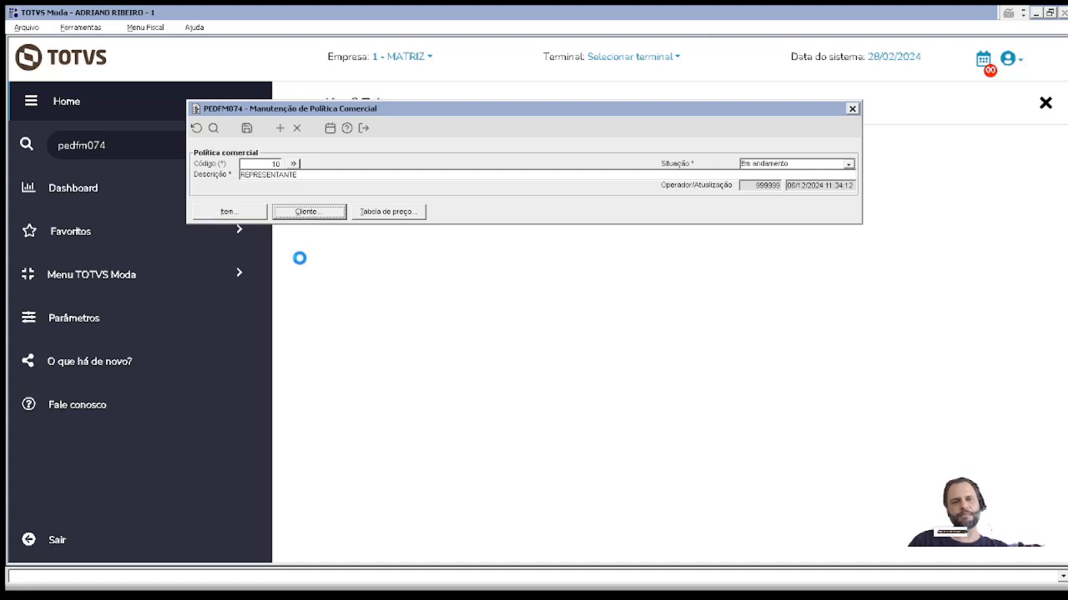
{"action": "key", "text": "Escape"}
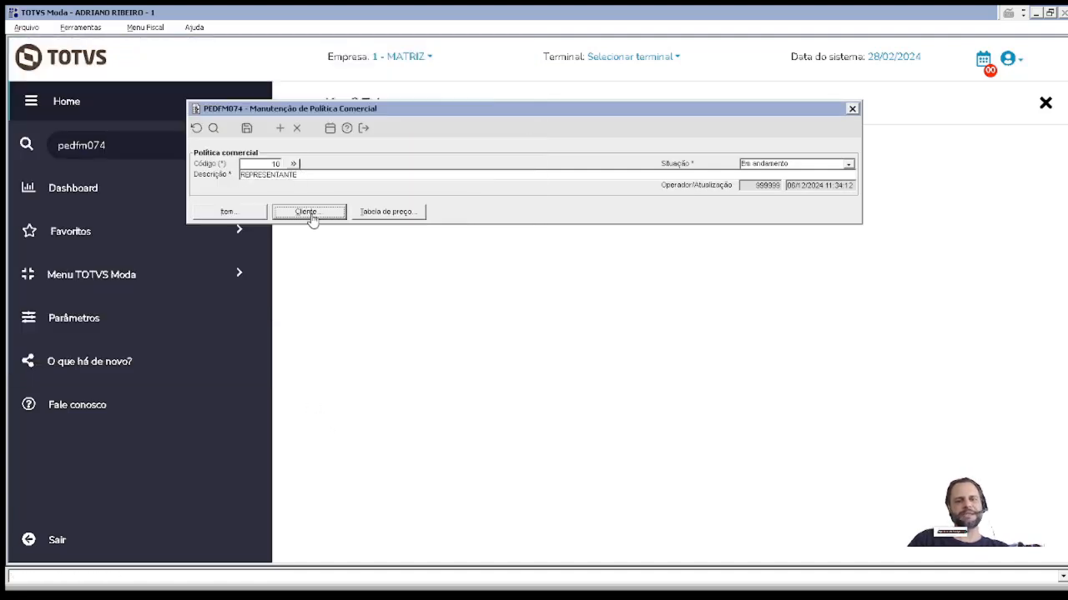
{"action": "left_click", "coordinate": [409, 215]}
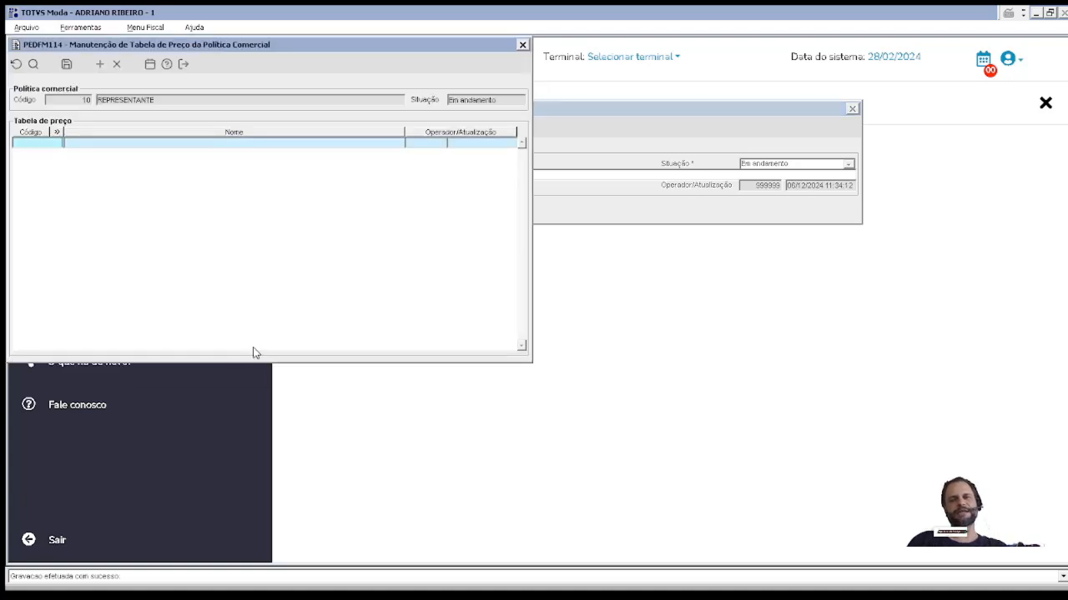
{"action": "key", "text": "Escape"}
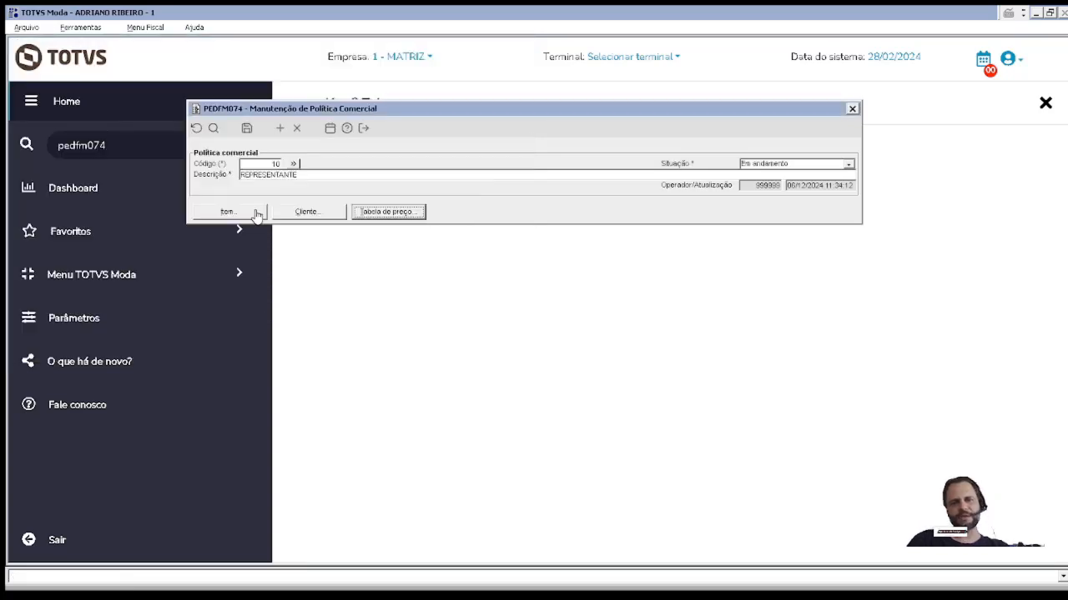
{"action": "left_click", "coordinate": [265, 162]}
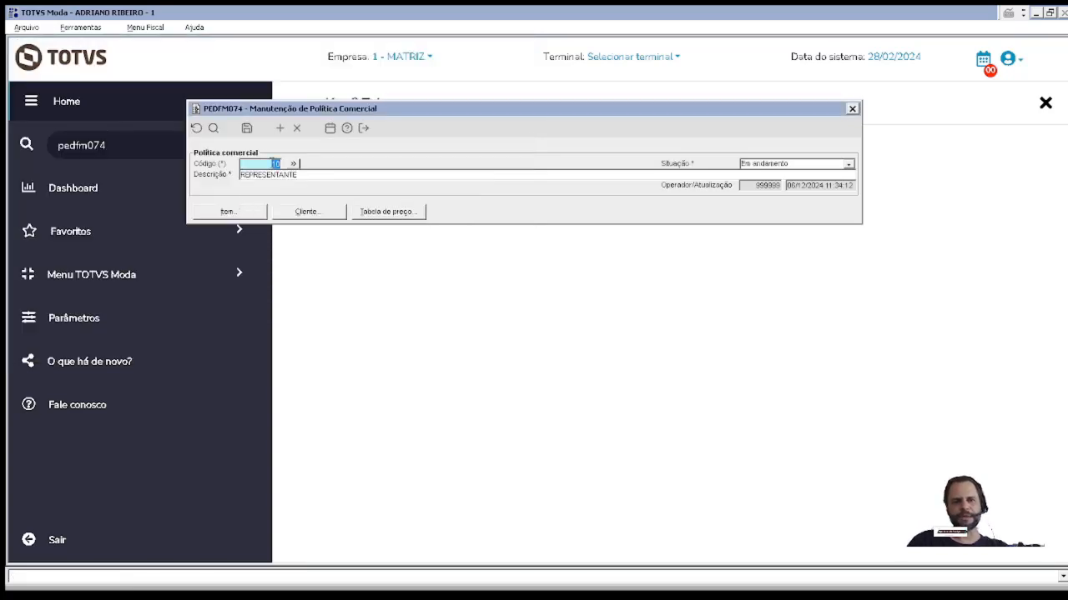
{"action": "key", "text": "Escape"}
Step: Open admfl034, filter descriptions by POLITICA, and open TP_VALIDAPOLCOM_MOD_REPR's company values (2 for 001–003)
{"action": "left_click", "coordinate": [136, 142]}
{"action": "type", "text": "admfl034"}
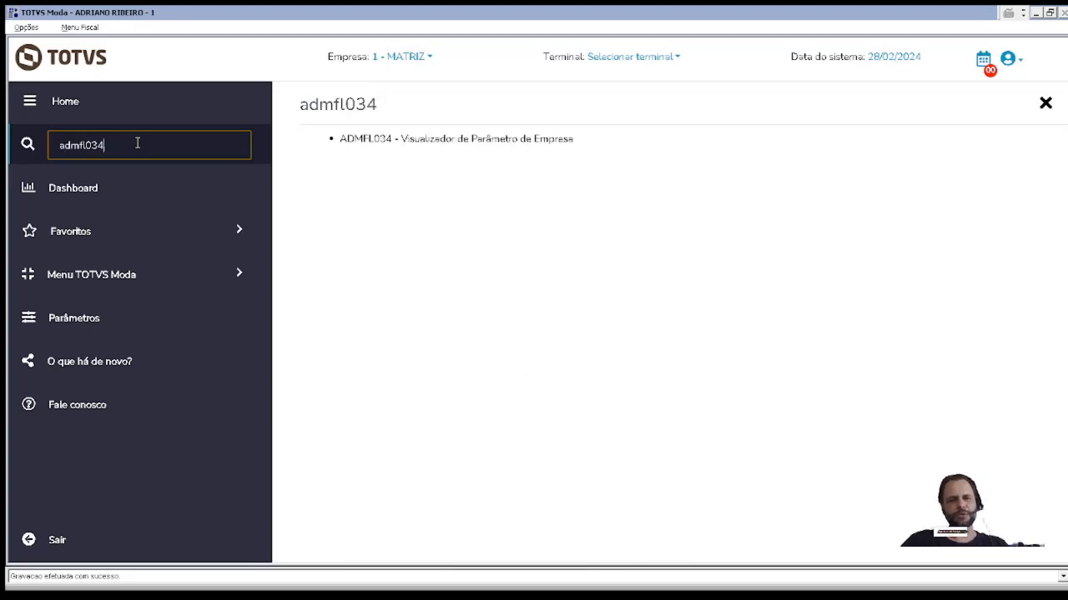
{"action": "key", "text": "Return"}
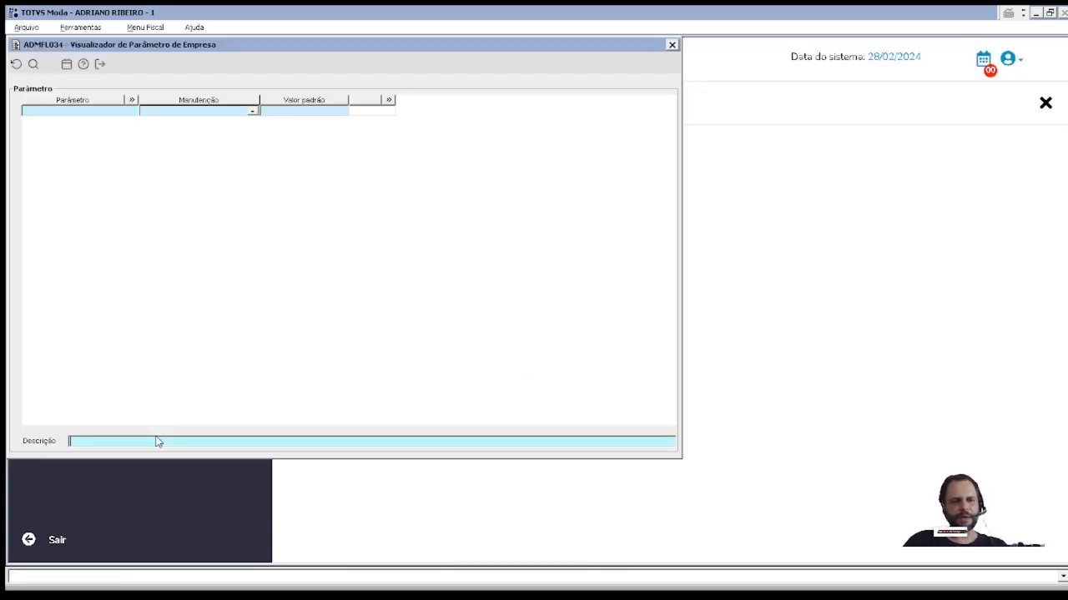
{"action": "left_click", "coordinate": [158, 442]}
{"action": "type", "text": "PC"}
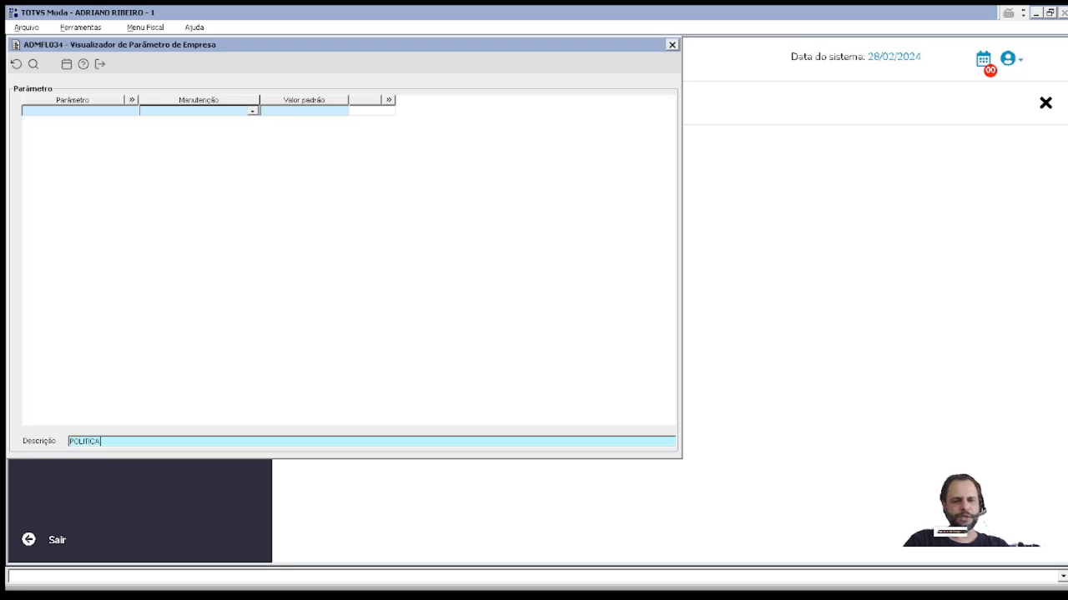
{"action": "key", "text": "Return"}
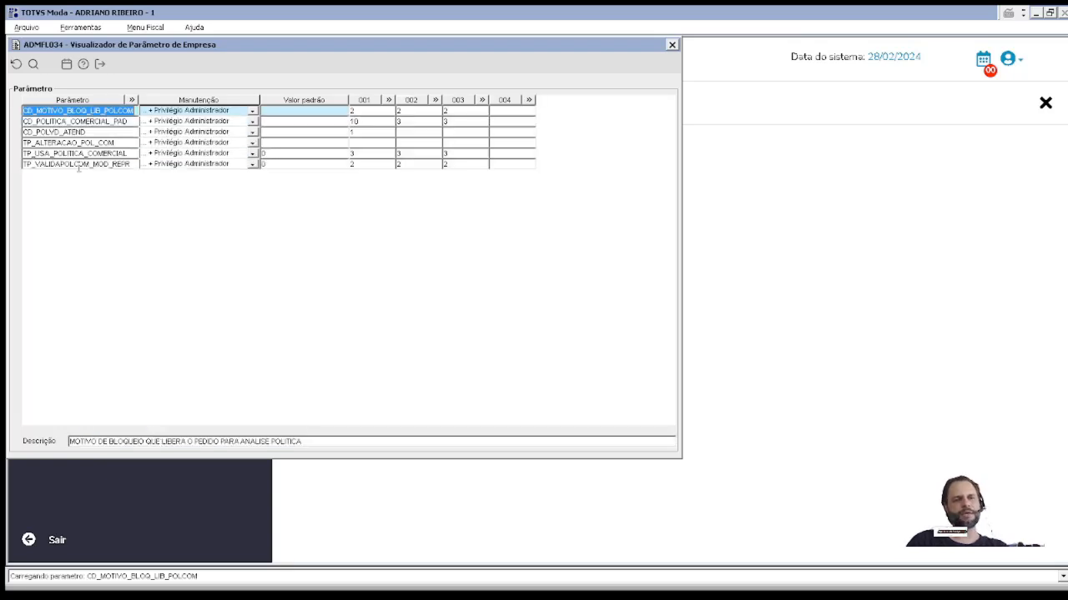
{"action": "left_click", "coordinate": [79, 165]}
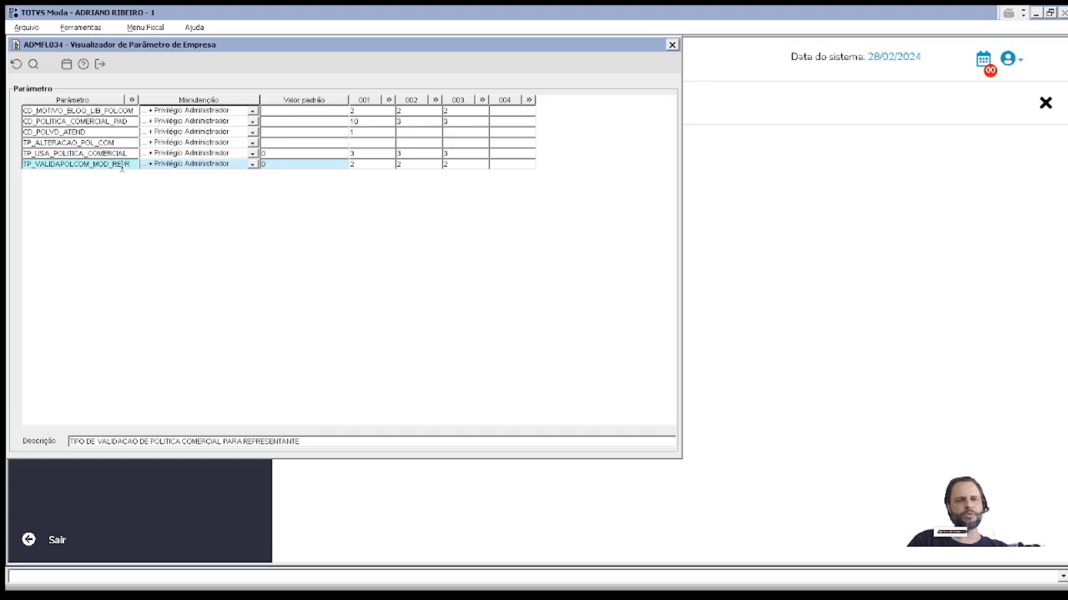
{"action": "double_click", "coordinate": [383, 165]}
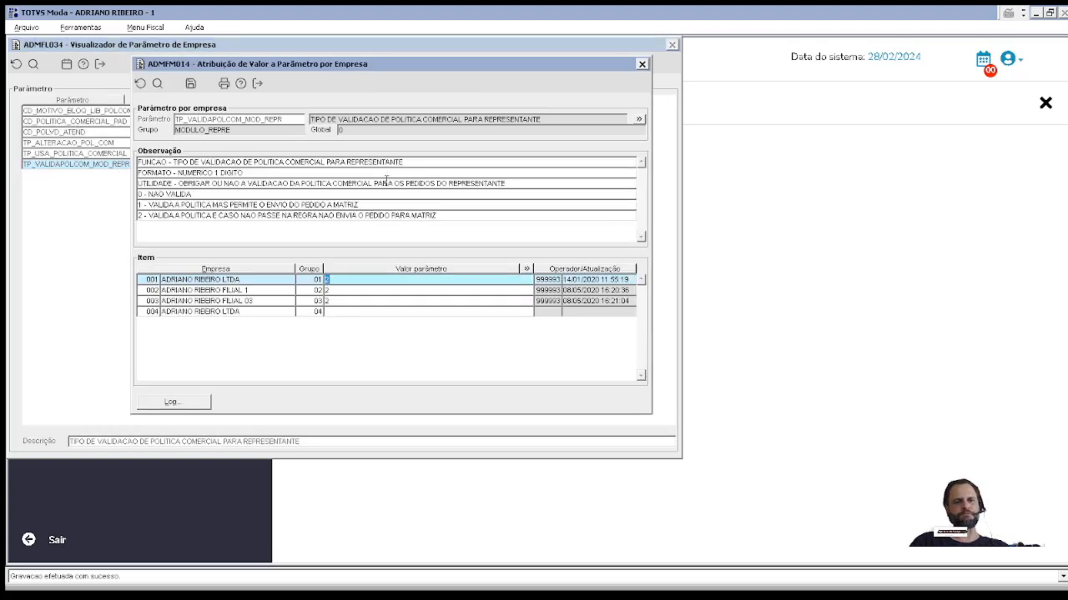
Step: Read the Observação options 2, 1 and 0 - NAO VALIDA, then close ADMFM014 back to the ADMFL034 grid
{"action": "left_click", "coordinate": [149, 217]}
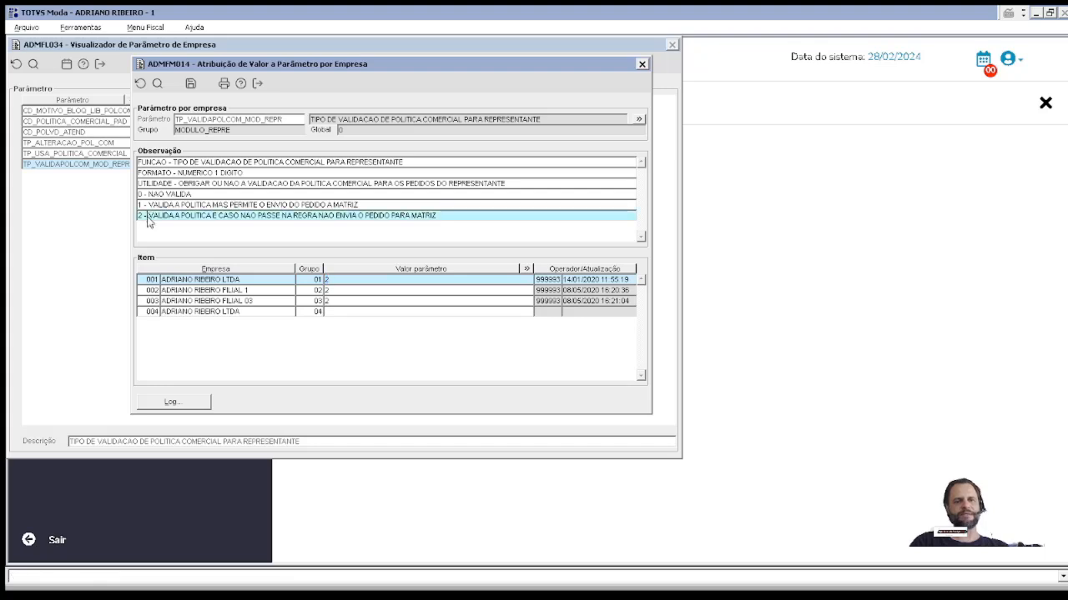
{"action": "left_click_drag", "start_coordinate": [147, 221], "coordinate": [441, 216]}
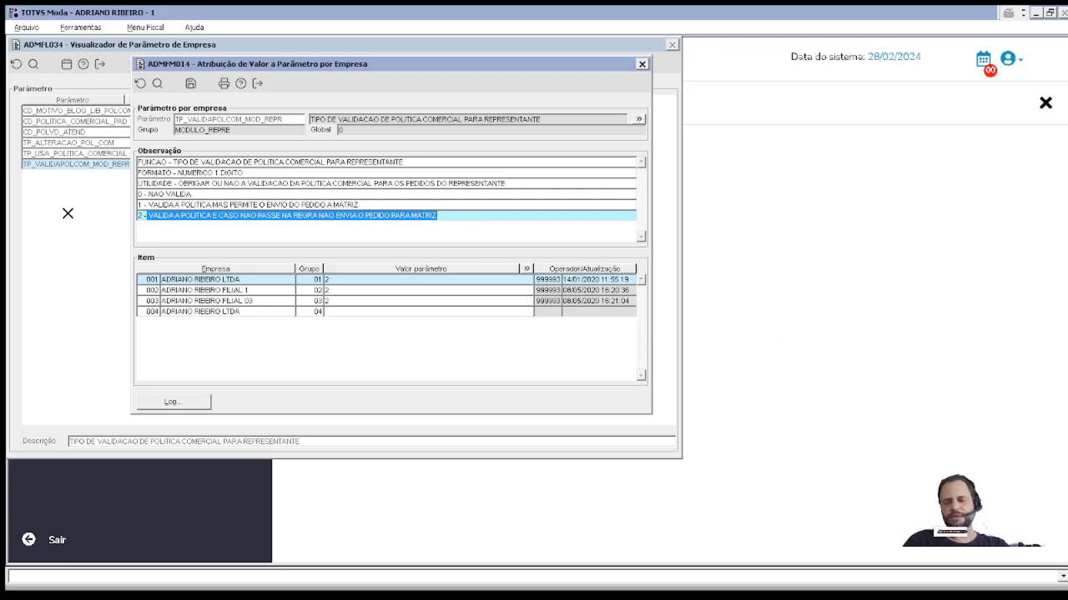
{"action": "left_click", "coordinate": [147, 205]}
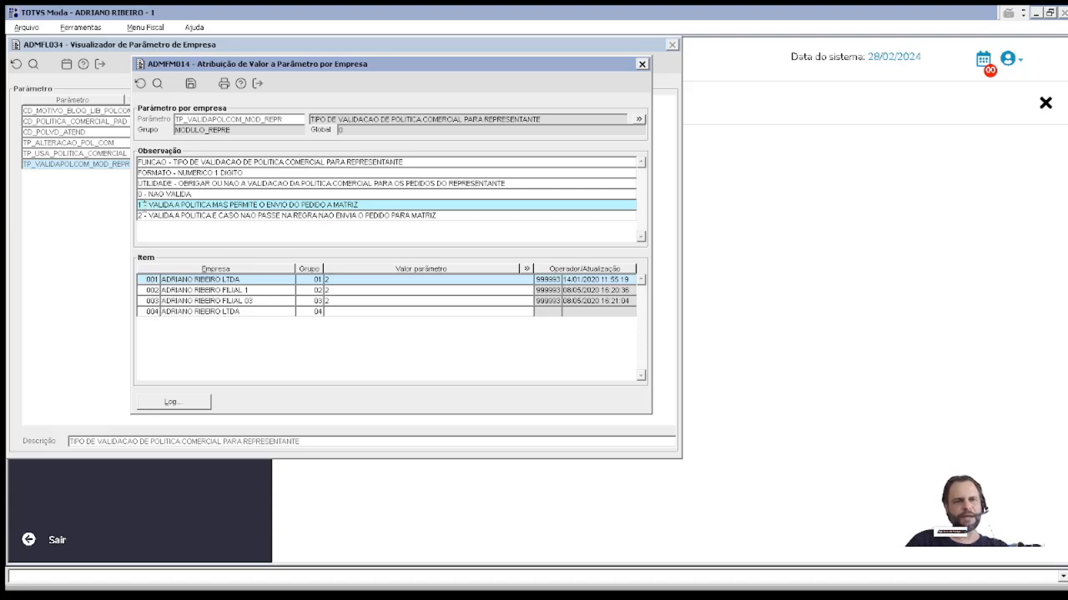
{"action": "left_click_drag", "start_coordinate": [140, 208], "coordinate": [419, 191]}
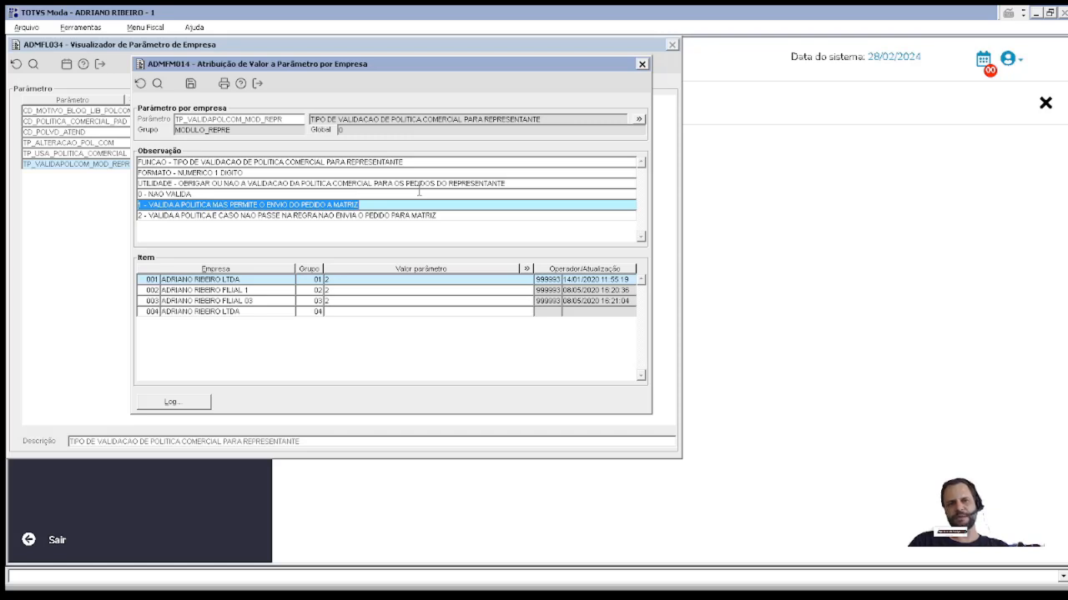
{"action": "left_click", "coordinate": [220, 195]}
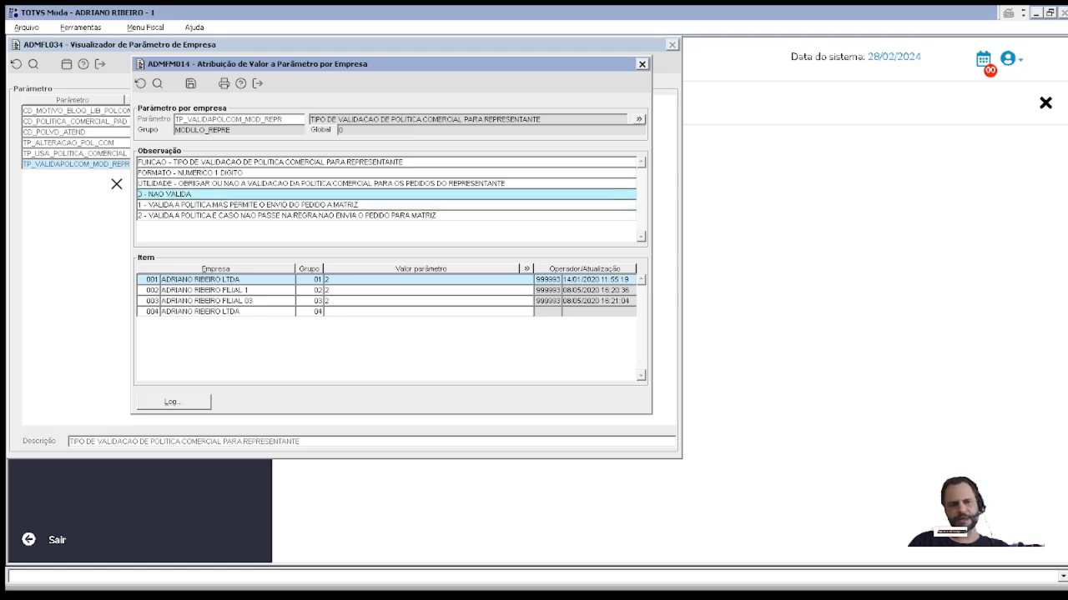
{"action": "key", "text": "Escape"}
Step: Open TP_USA_POLITICA_COMERCIAL's values (3 for 001–003) and read its option 3, situation-field and option 2 notes
{"action": "left_click", "coordinate": [372, 156]}
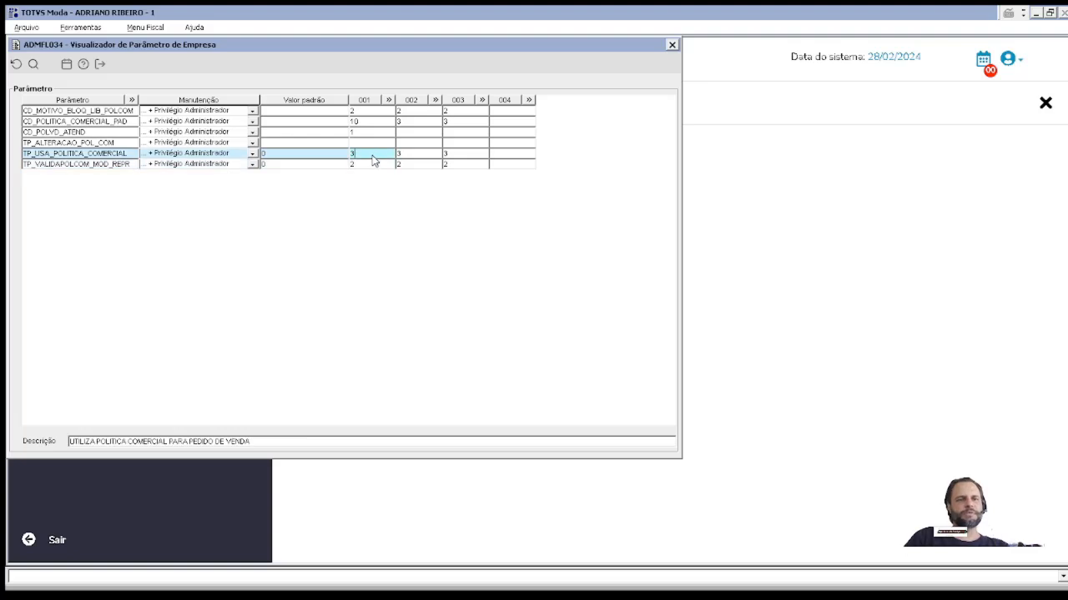
{"action": "double_click", "coordinate": [373, 155]}
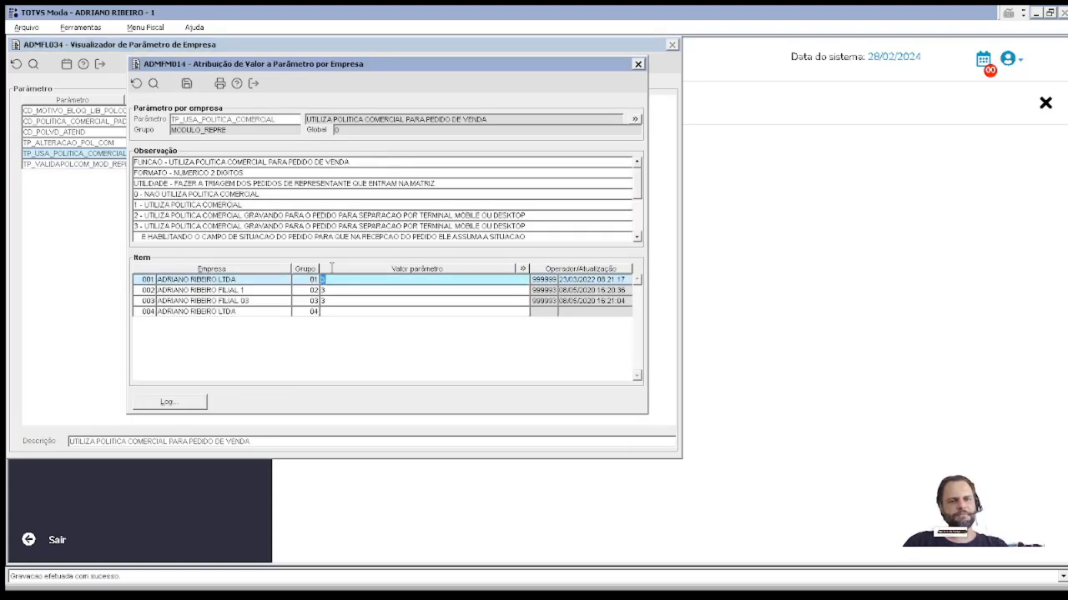
{"action": "left_click_drag", "start_coordinate": [139, 227], "coordinate": [205, 227]}
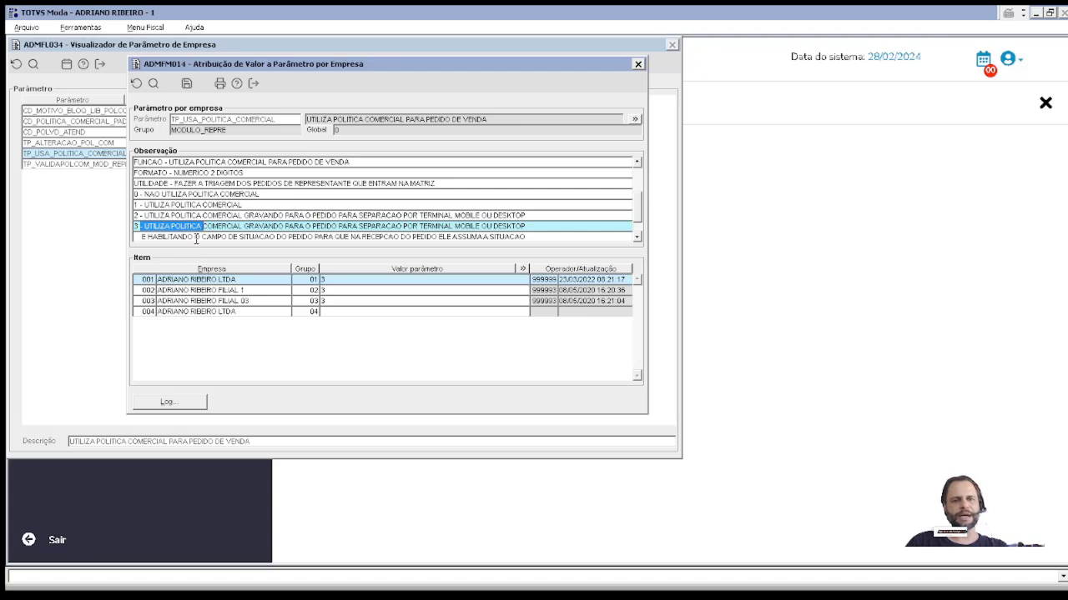
{"action": "left_click_drag", "start_coordinate": [196, 236], "coordinate": [261, 227]}
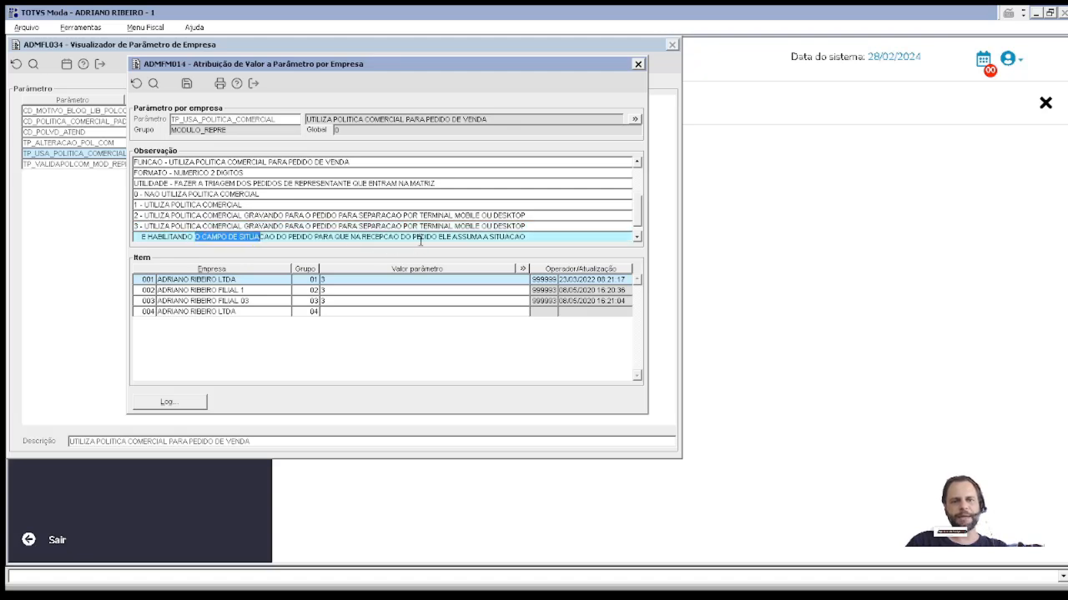
{"action": "left_click", "coordinate": [636, 237]}
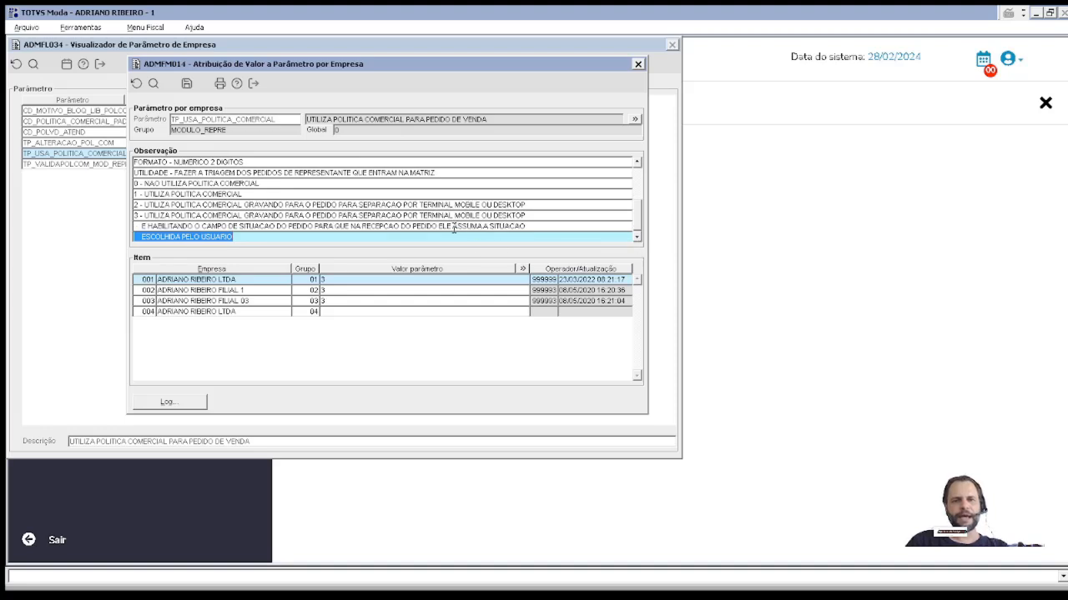
{"action": "left_click_drag", "start_coordinate": [453, 228], "coordinate": [526, 217]}
{"action": "left_click_drag", "start_coordinate": [292, 240], "coordinate": [7, 229]}
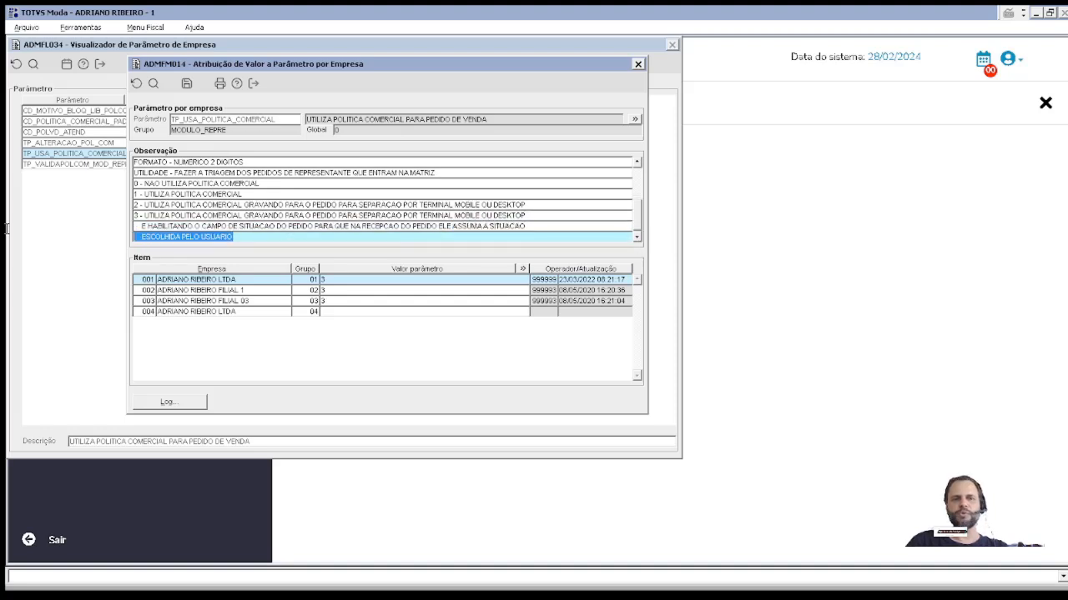
{"action": "left_click_drag", "start_coordinate": [572, 209], "coordinate": [8, 232]}
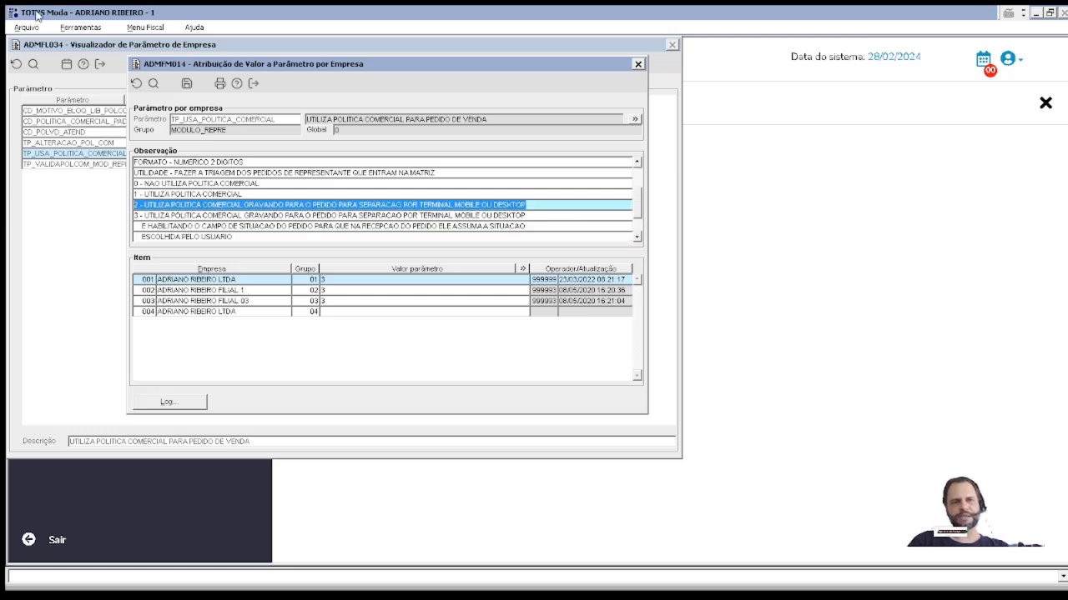
{"action": "left_click", "coordinate": [73, 27]}
Step: Open PEDFP013 from the auxiliary menu, leave Situação at Bloqueado, and bring up its F1 help
{"action": "left_click", "coordinate": [86, 64]}
{"action": "type", "text": "PEDFP013"}
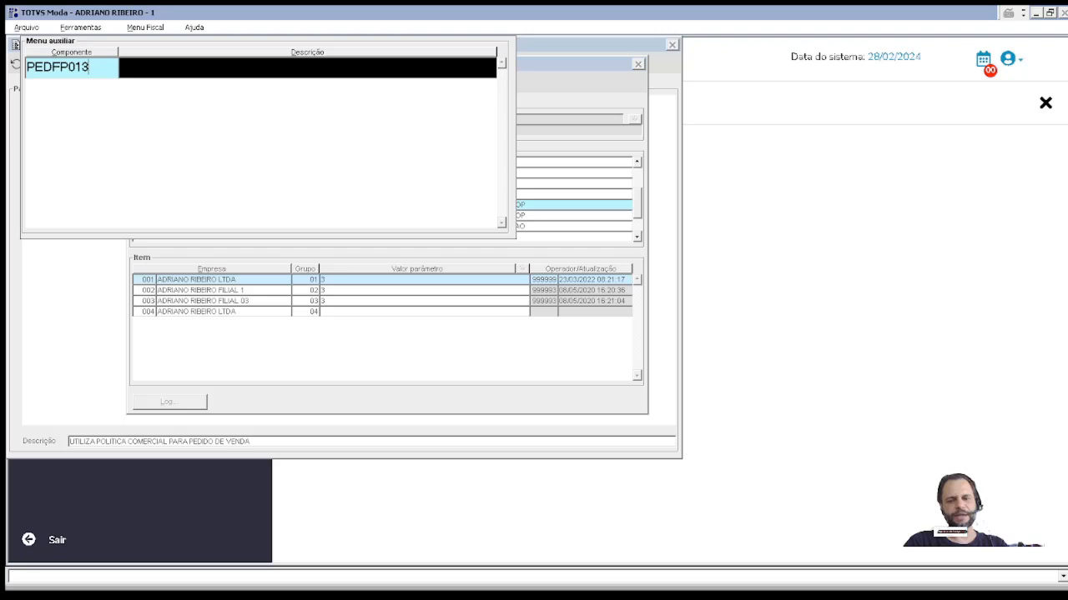
{"action": "key", "text": "Return"}
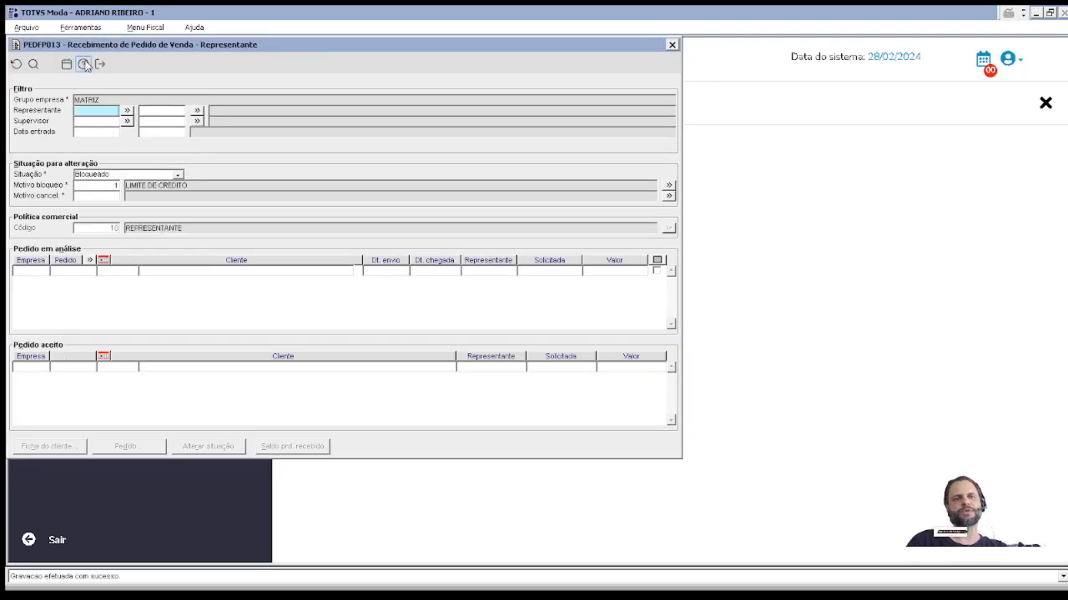
{"action": "left_click", "coordinate": [126, 175]}
{"action": "left_click", "coordinate": [117, 182]}
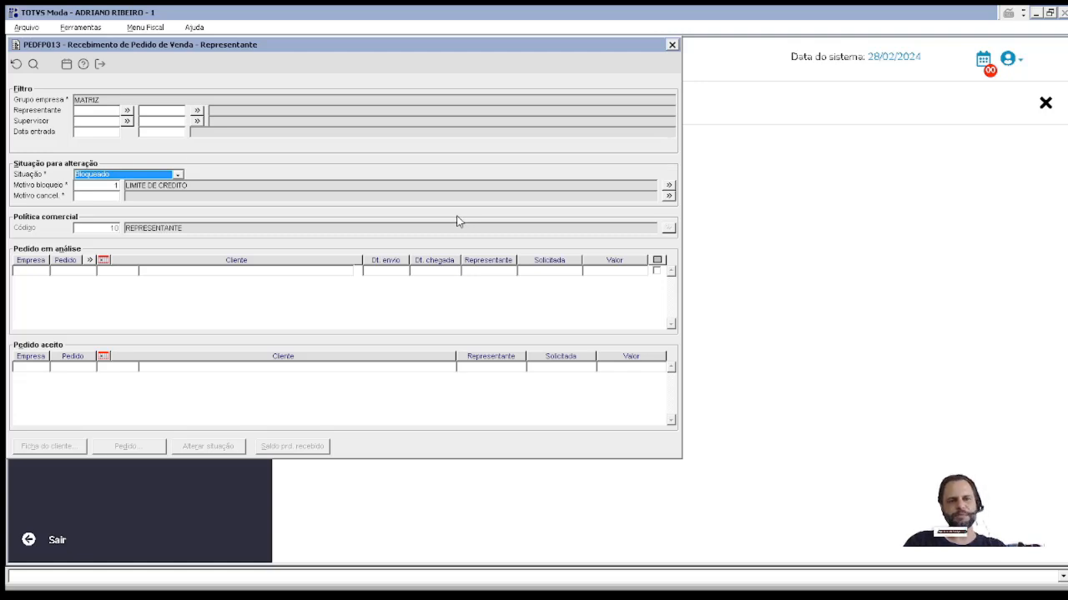
{"action": "key", "text": "F1"}
Step: Scroll the Parâmetro empresa list down to TP_SITUACAO_INICIAL_PED, check its Valor, then close HLPFM002
{"action": "left_click", "coordinate": [511, 401]}
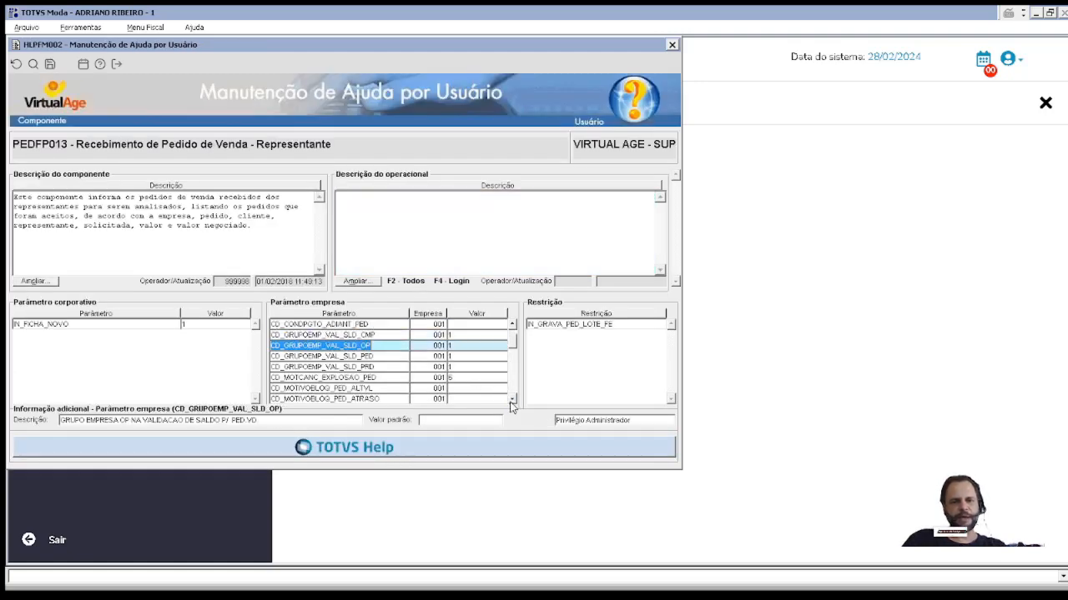
{"action": "left_click", "coordinate": [511, 402]}
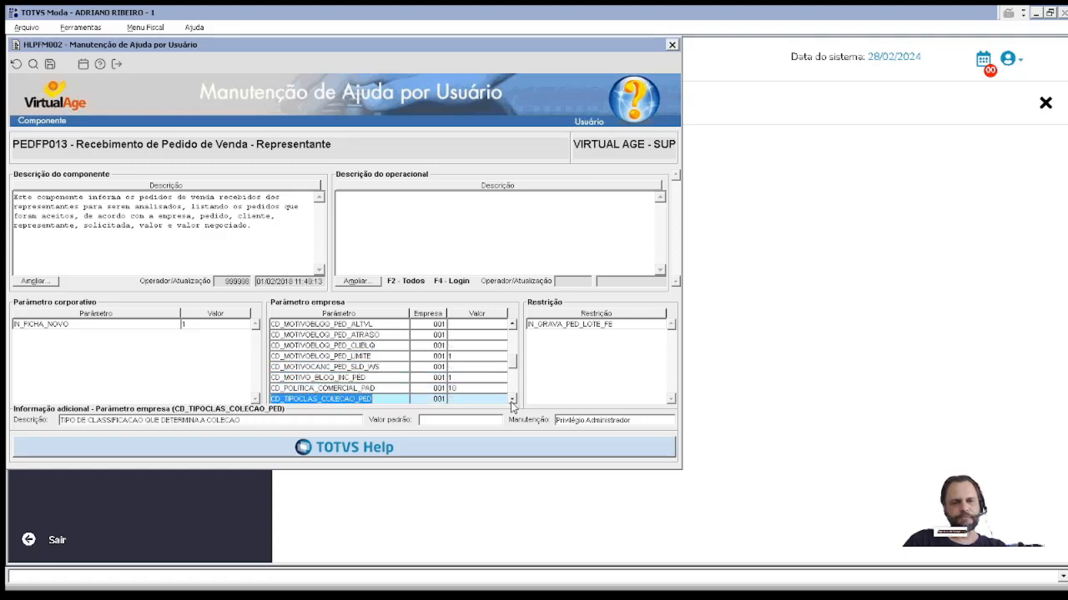
{"action": "left_click", "coordinate": [511, 401]}
{"action": "left_click", "coordinate": [513, 400]}
{"action": "left_click", "coordinate": [512, 401]}
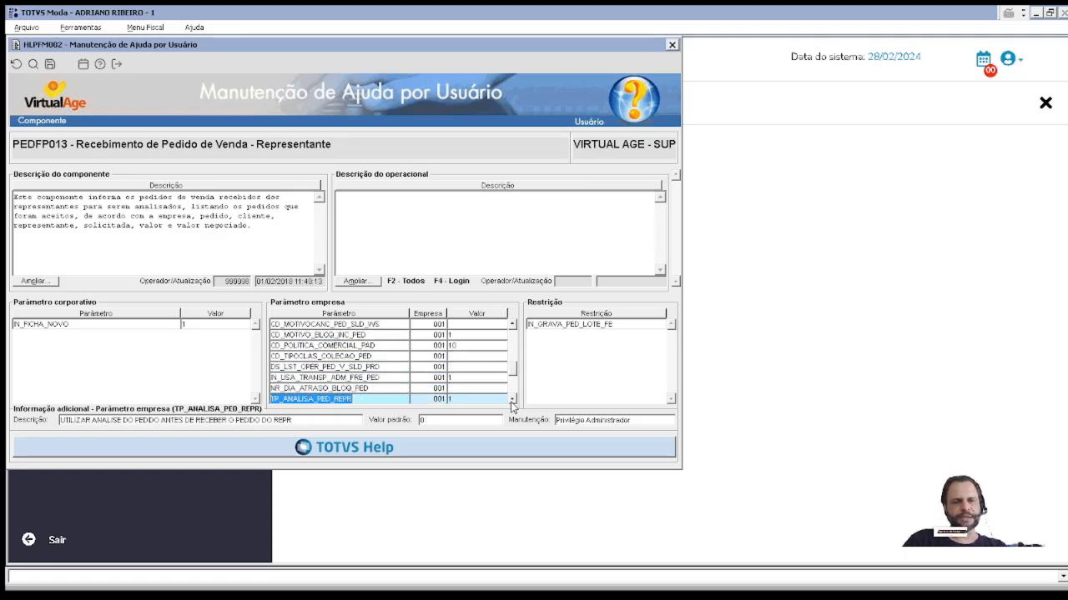
{"action": "left_click", "coordinate": [512, 401]}
{"action": "left_click", "coordinate": [512, 400]}
{"action": "left_click", "coordinate": [512, 401]}
{"action": "left_click", "coordinate": [512, 400]}
{"action": "left_click", "coordinate": [513, 401]}
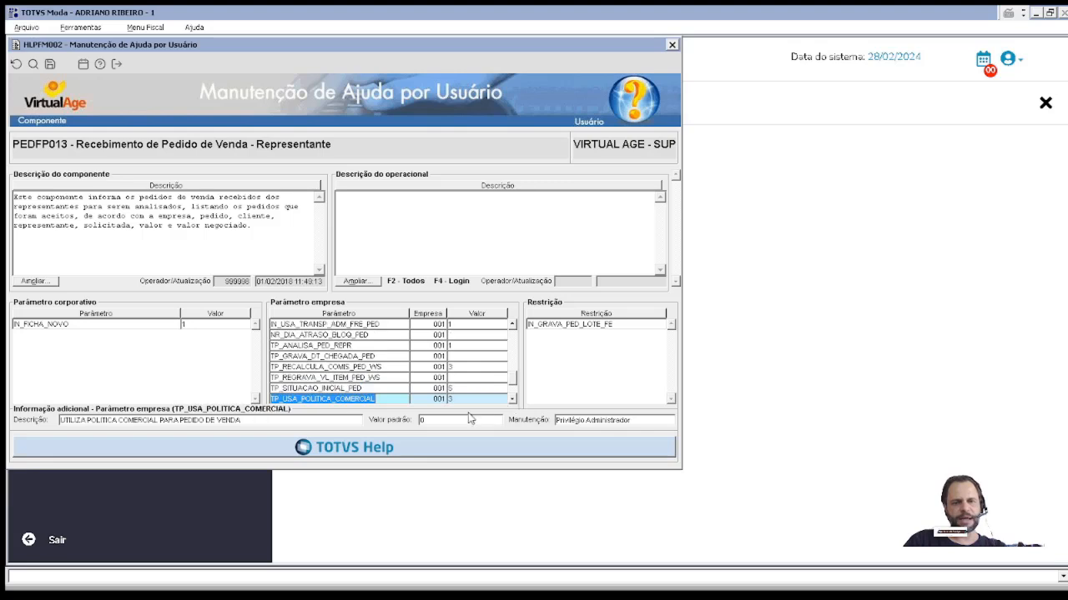
{"action": "left_click", "coordinate": [389, 386]}
{"action": "left_click", "coordinate": [452, 389]}
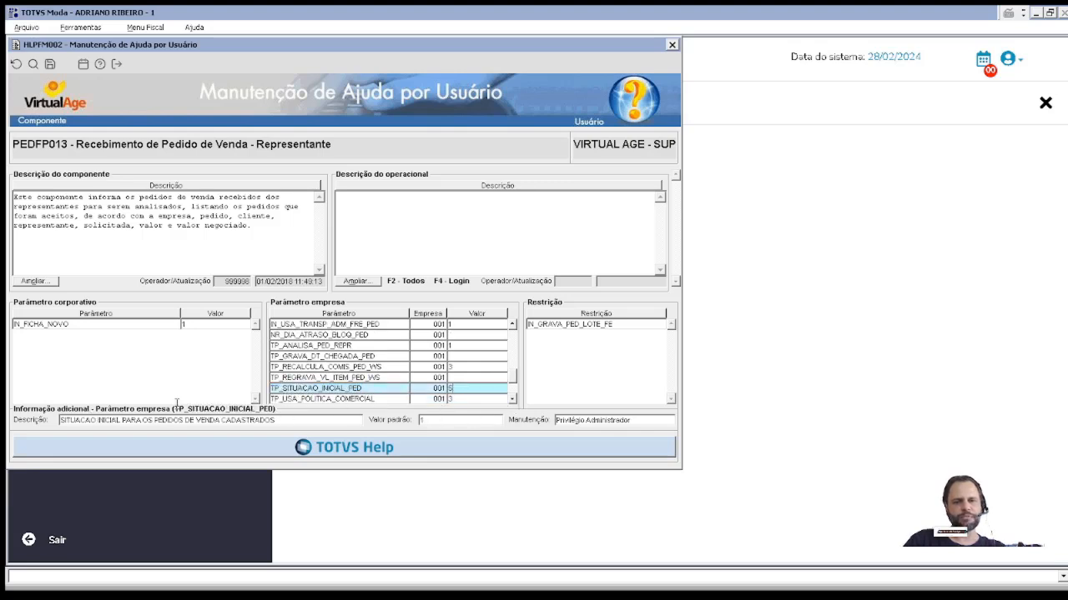
{"action": "key", "text": "Escape"}
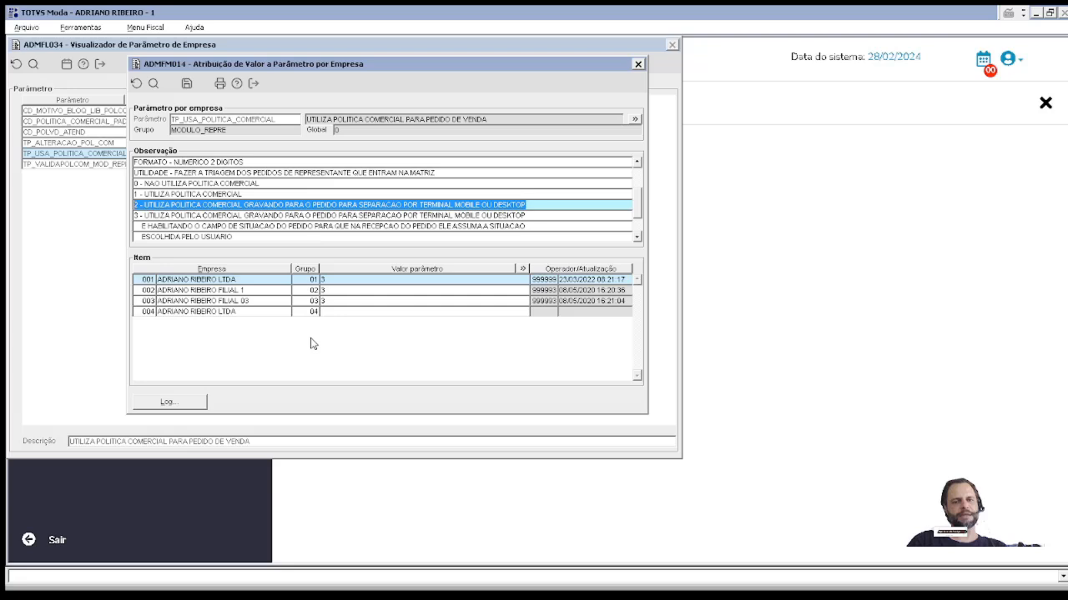
{"action": "key", "text": "Escape"}
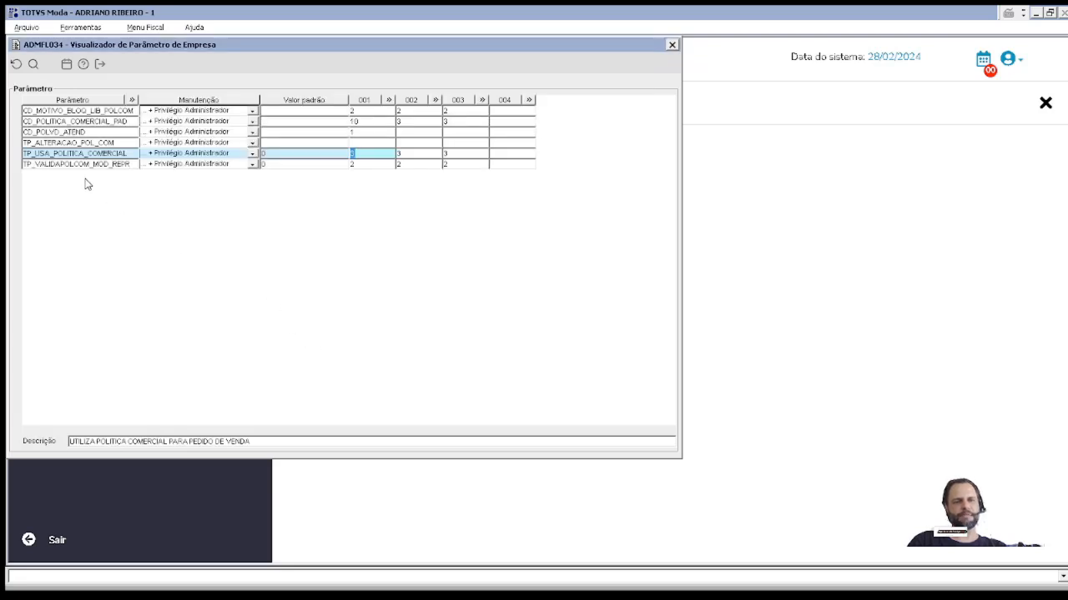
{"action": "left_click", "coordinate": [127, 142]}
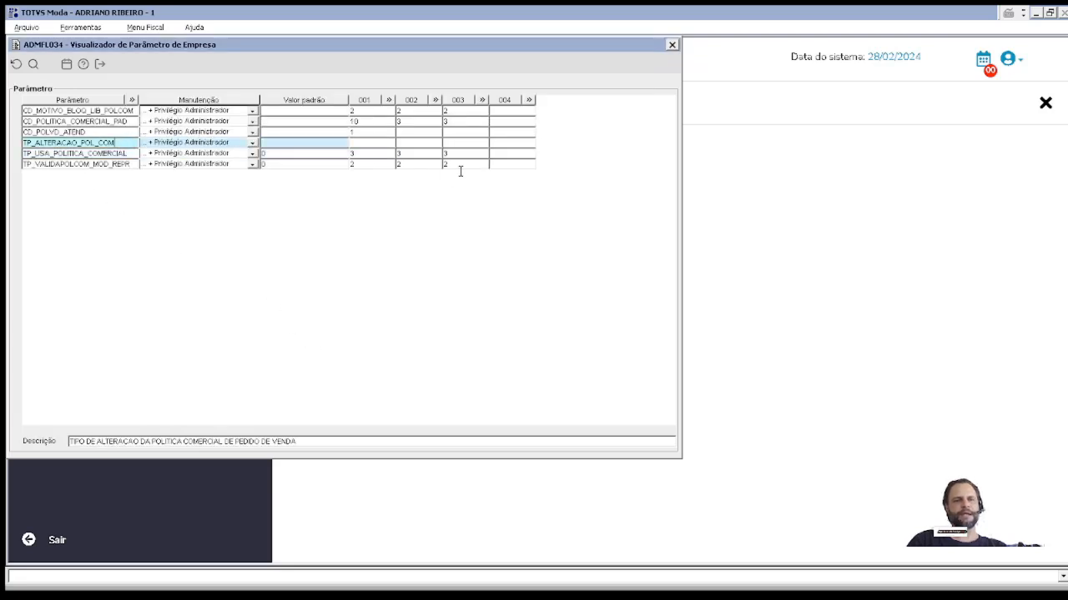
{"action": "left_click", "coordinate": [98, 122]}
{"action": "left_click", "coordinate": [389, 122]}
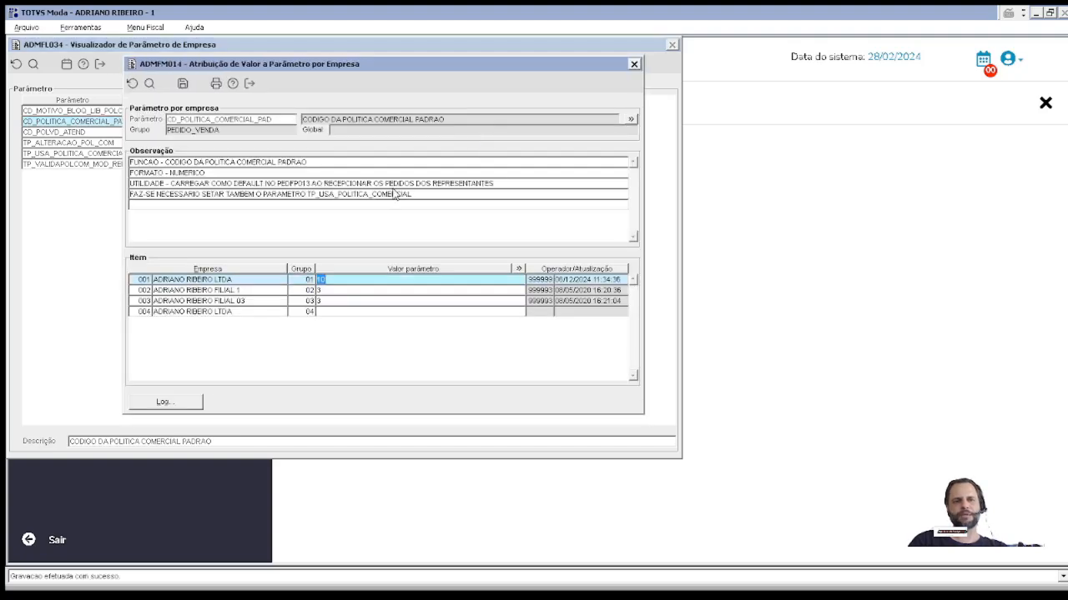
{"action": "left_click_drag", "start_coordinate": [398, 184], "coordinate": [495, 184]}
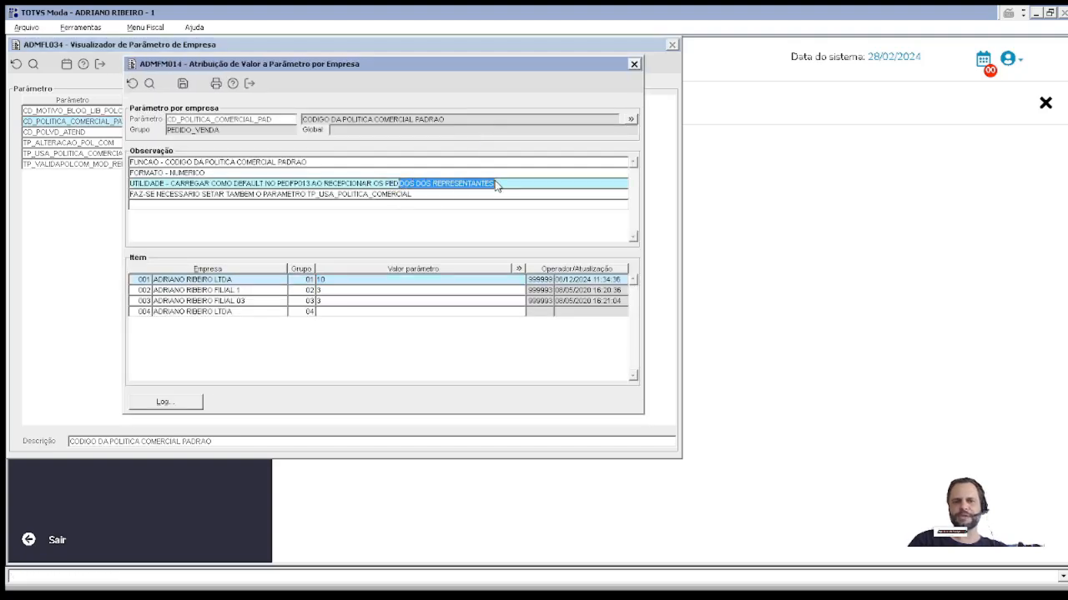
{"action": "left_click_drag", "start_coordinate": [337, 282], "coordinate": [290, 282]}
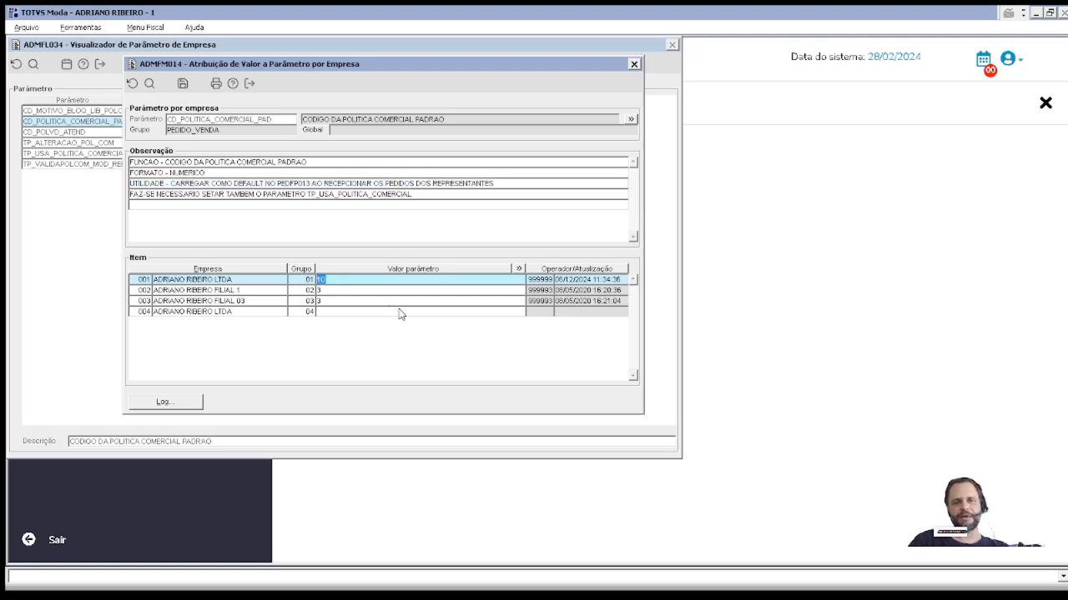
{"action": "left_click_drag", "start_coordinate": [309, 194], "coordinate": [509, 197]}
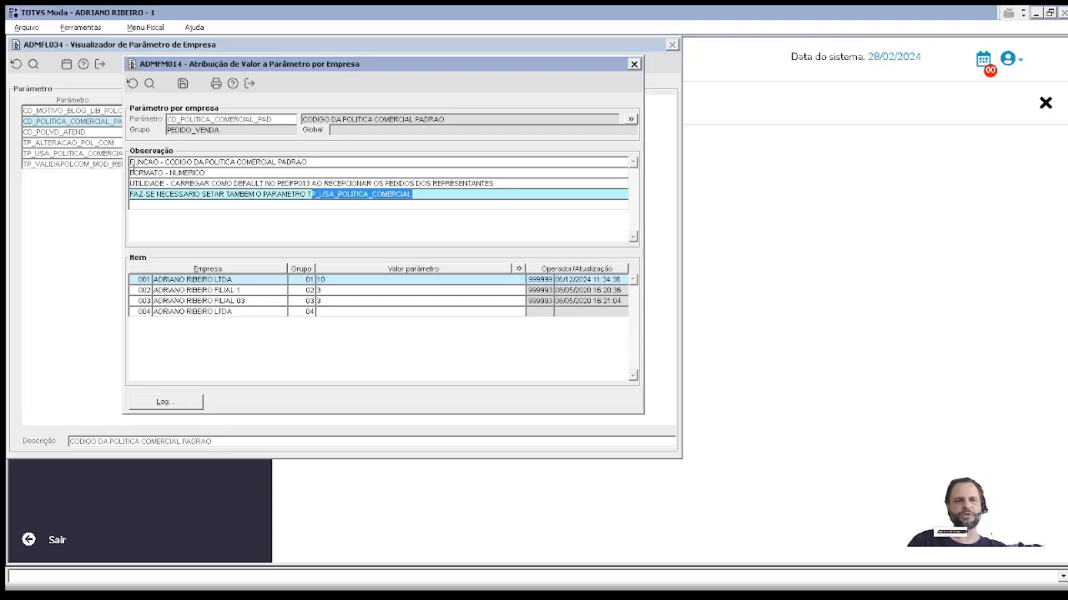
{"action": "key", "text": "Escape"}
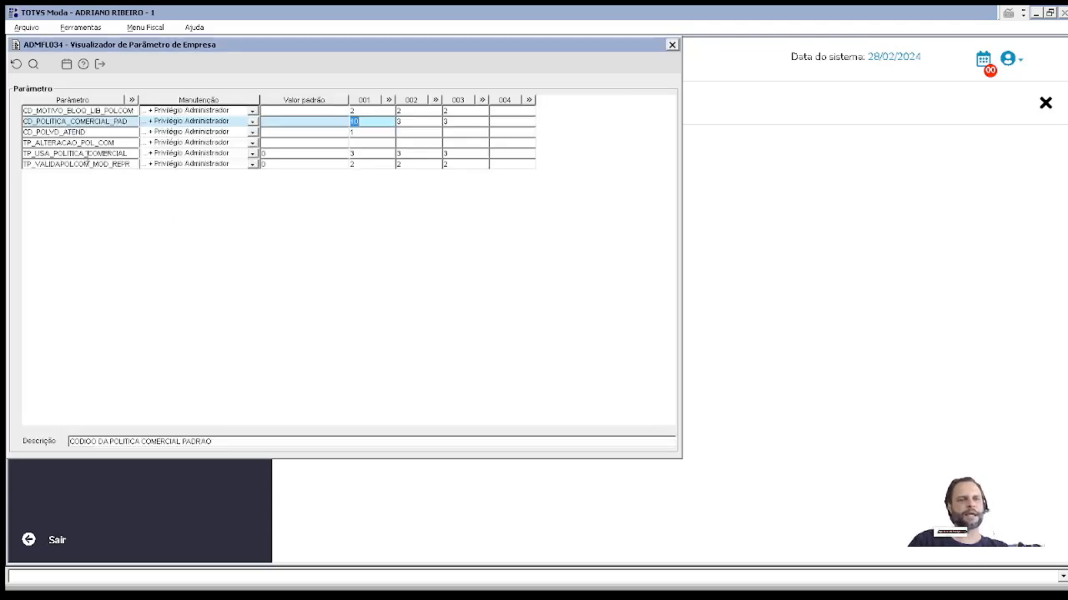
{"action": "left_click", "coordinate": [88, 158]}
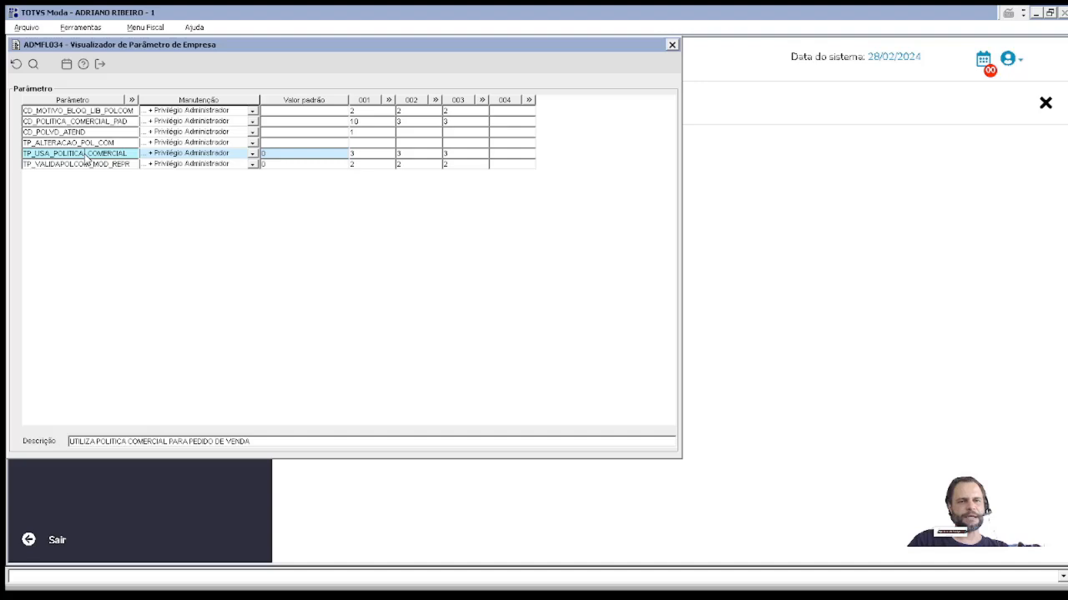
{"action": "left_click", "coordinate": [65, 111]}
Step: Read CD_MOTIVO_BLOQ_LIB_POLCOM's note on the PEDFL015 reason code and company 001's value 2, then close ADMFM014
{"action": "left_click", "coordinate": [363, 111]}
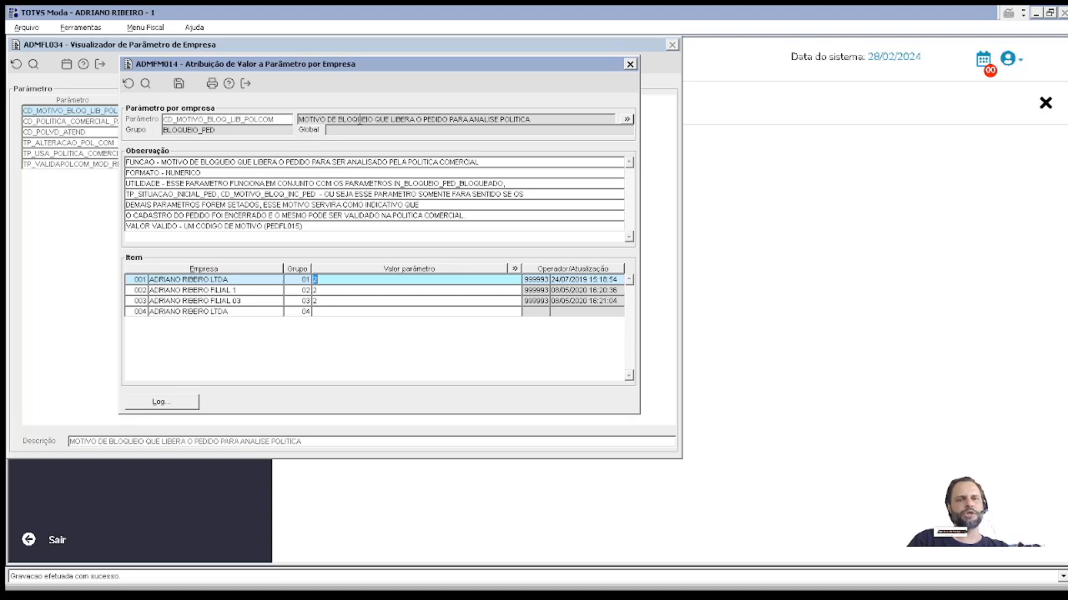
{"action": "left_click", "coordinate": [540, 123]}
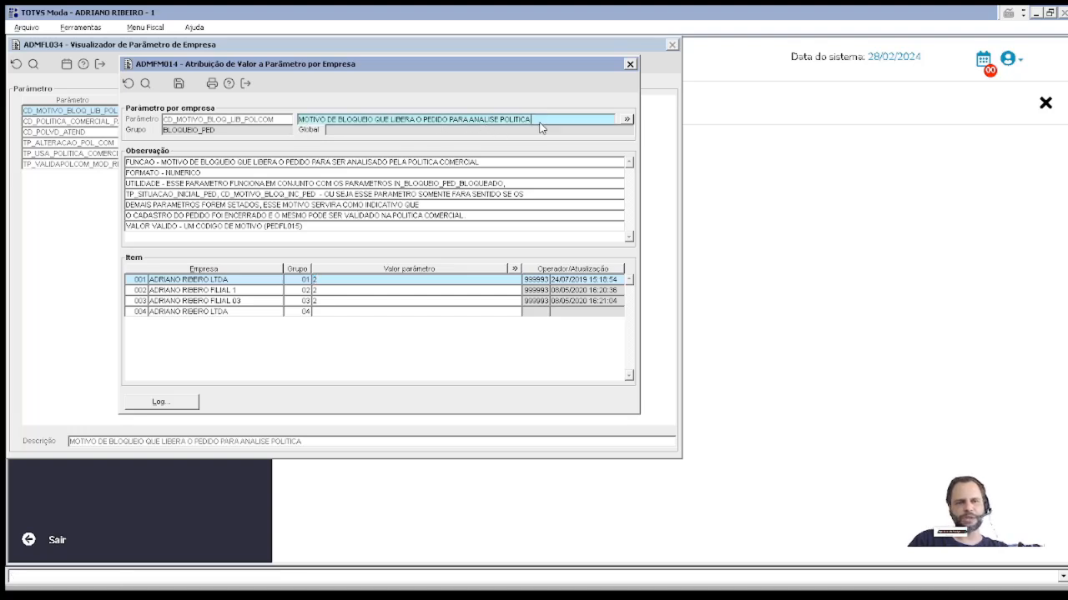
{"action": "left_click", "coordinate": [337, 284]}
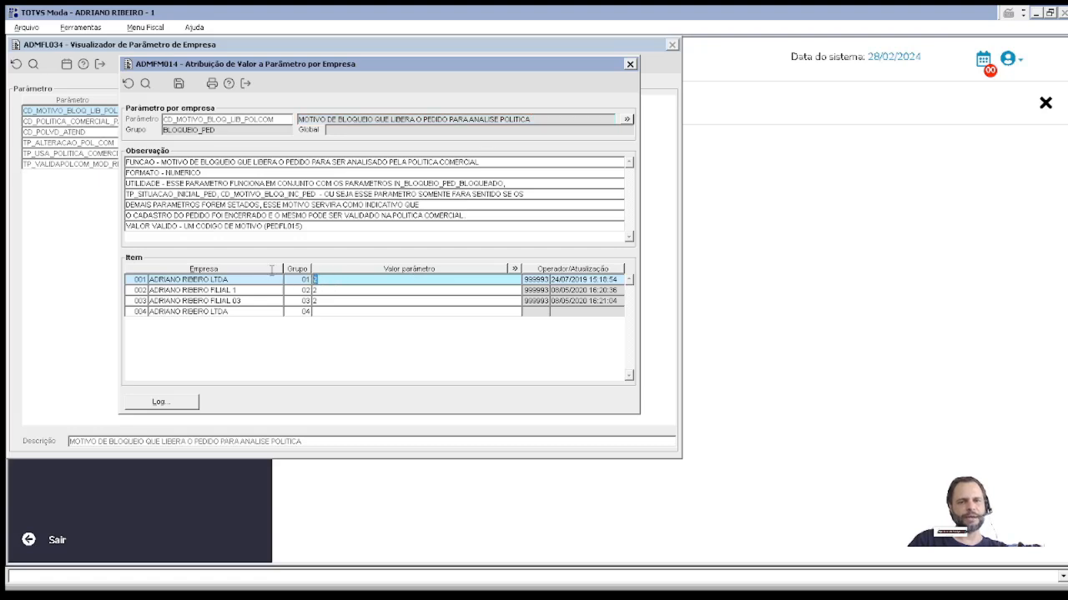
{"action": "left_click_drag", "start_coordinate": [267, 226], "coordinate": [293, 226]}
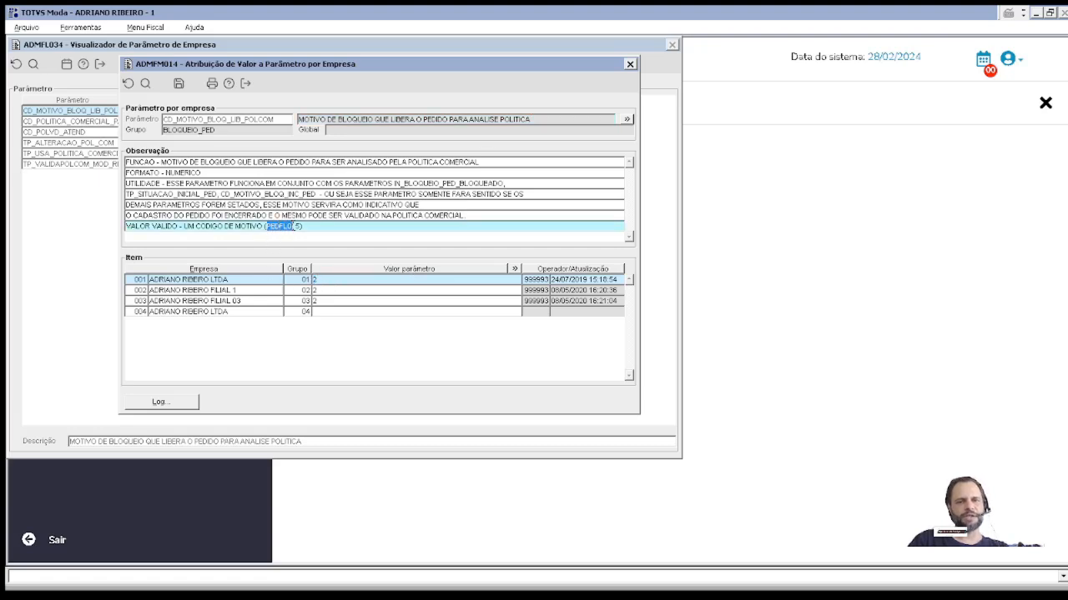
{"action": "left_click", "coordinate": [335, 282]}
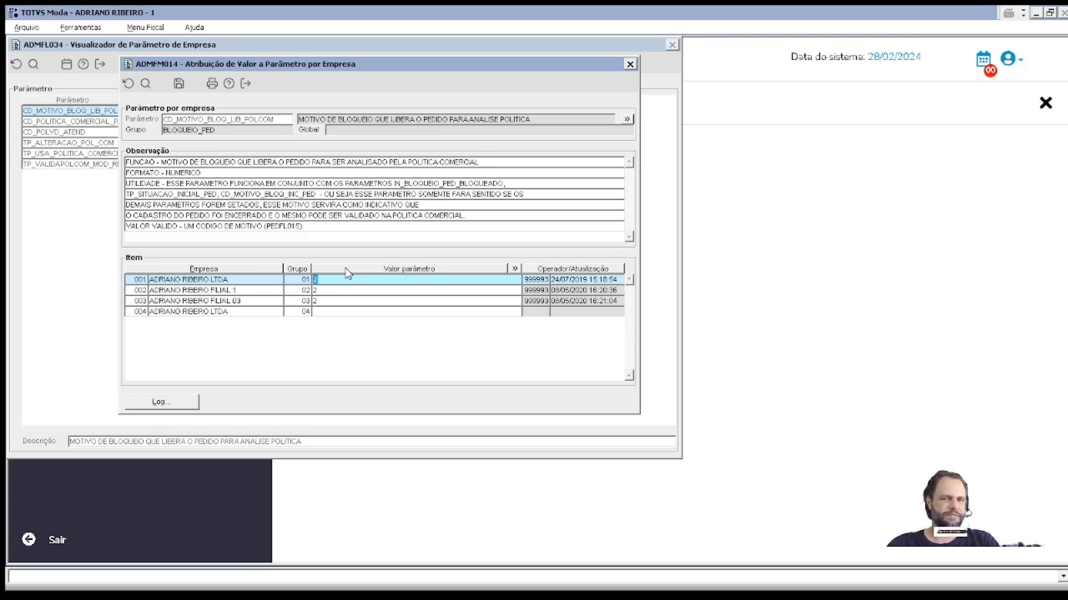
{"action": "key", "text": "Escape"}
{"action": "key", "text": "Escape"}
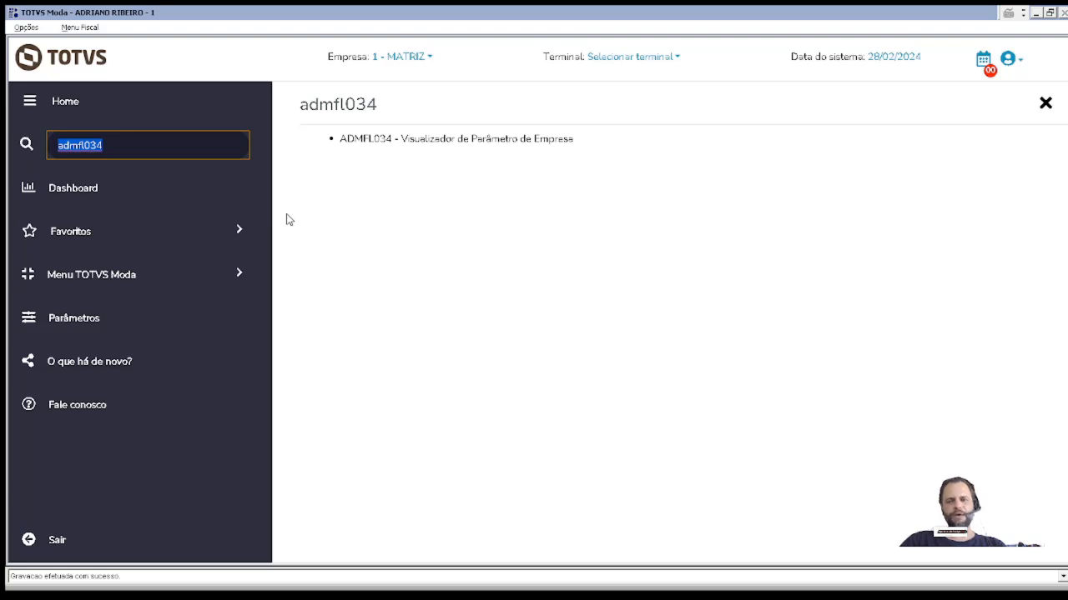
Step: Clear the search and open PEDFM020 from Opções do Usuário as a blank VENDA NFE order
{"action": "key", "text": "BackSpace"}
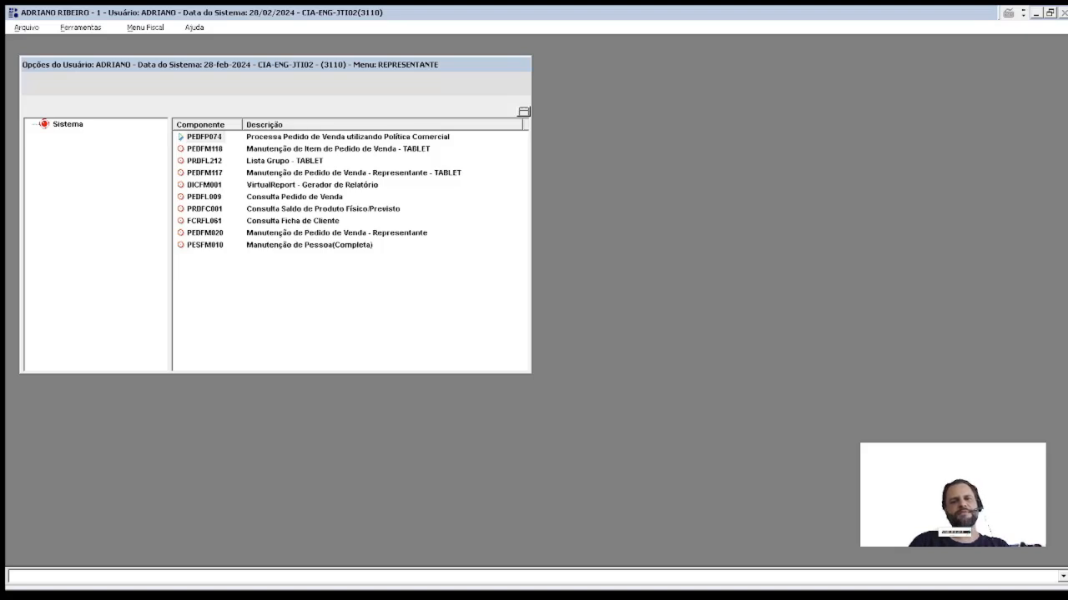
{"action": "left_click", "coordinate": [38, 93]}
{"action": "left_click_drag", "start_coordinate": [107, 69], "coordinate": [173, 91]}
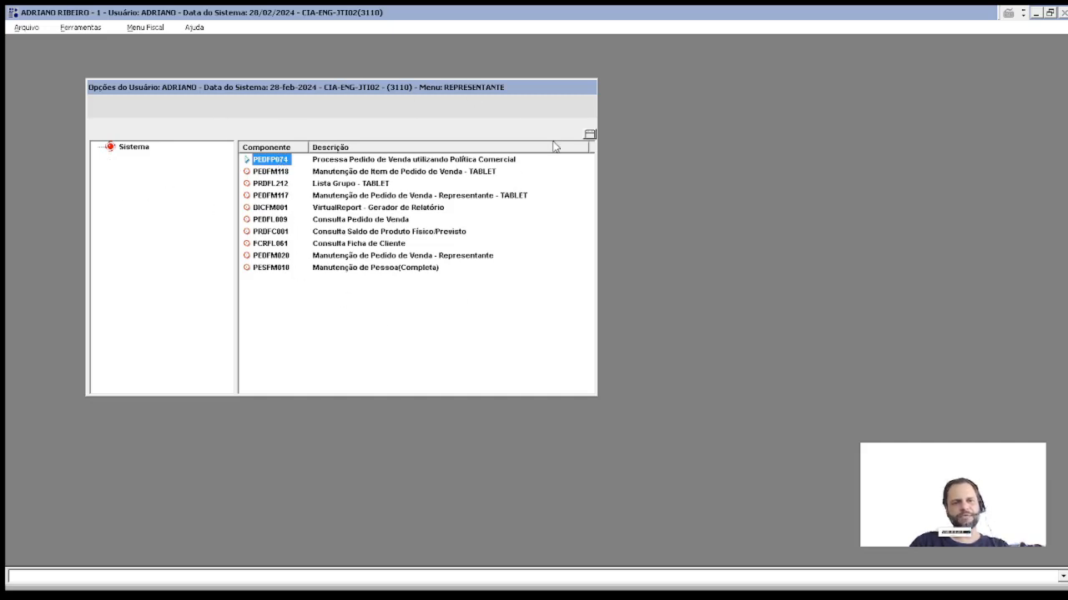
{"action": "left_click", "coordinate": [267, 256]}
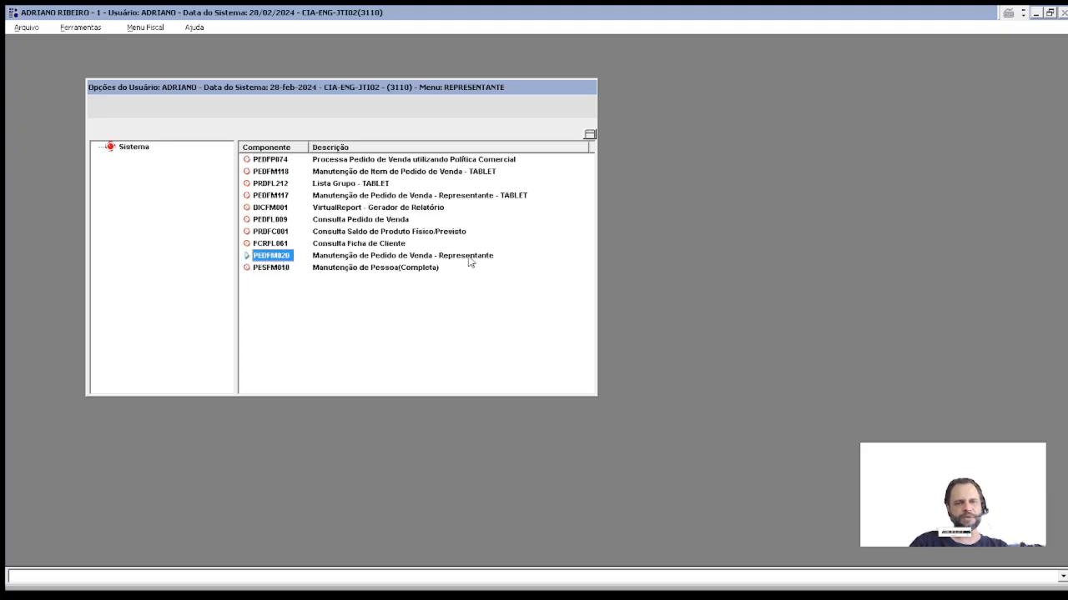
{"action": "double_click", "coordinate": [309, 260]}
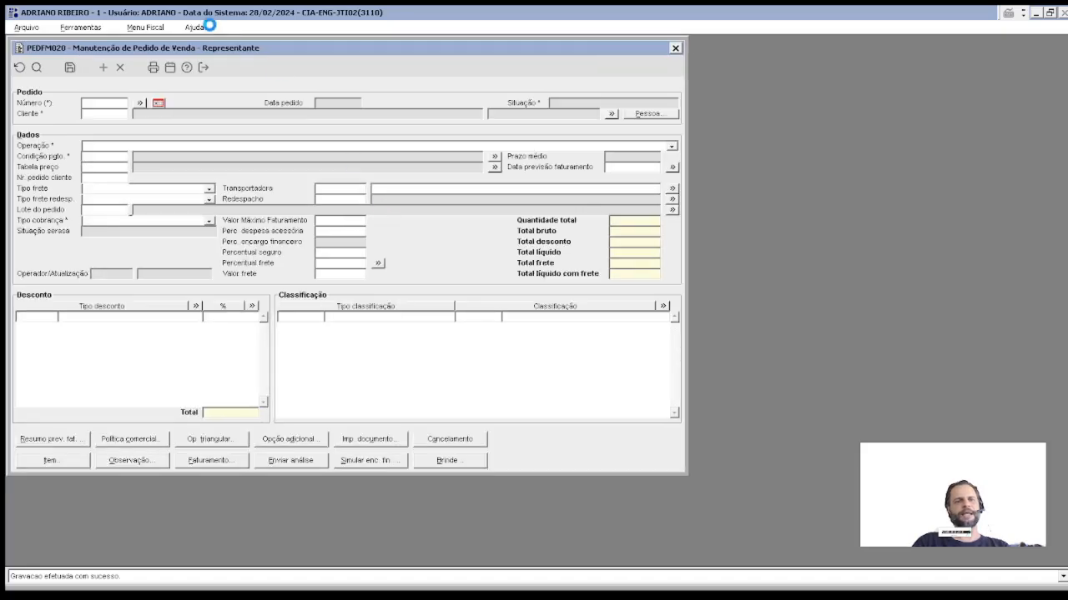
{"action": "left_click_drag", "start_coordinate": [227, 50], "coordinate": [318, 63]}
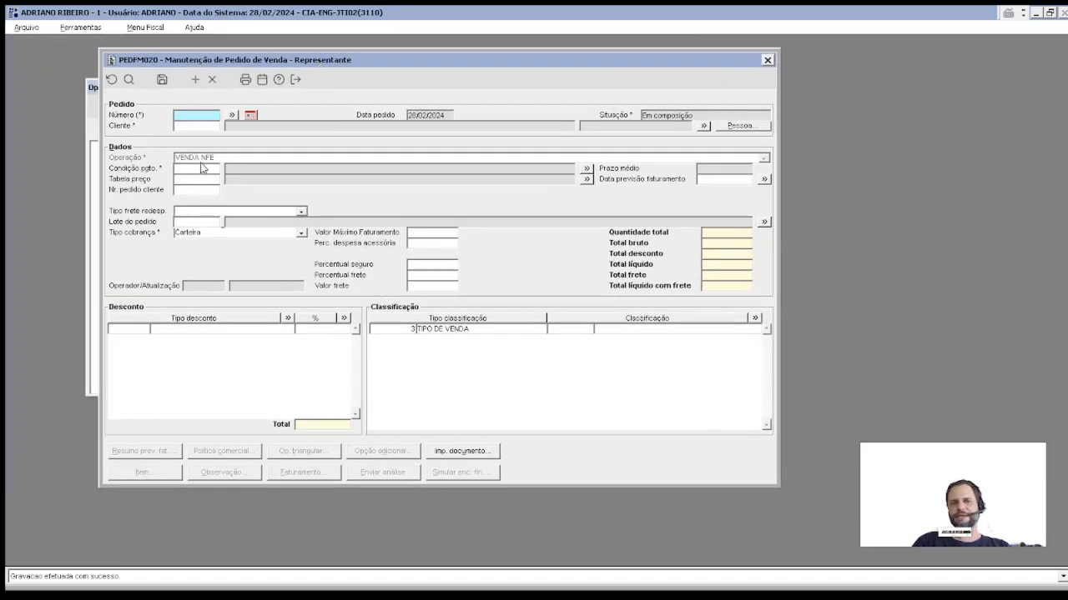
Step: Set the order's client by picking it in the Consulta Cliente lookup
{"action": "left_click", "coordinate": [199, 126]}
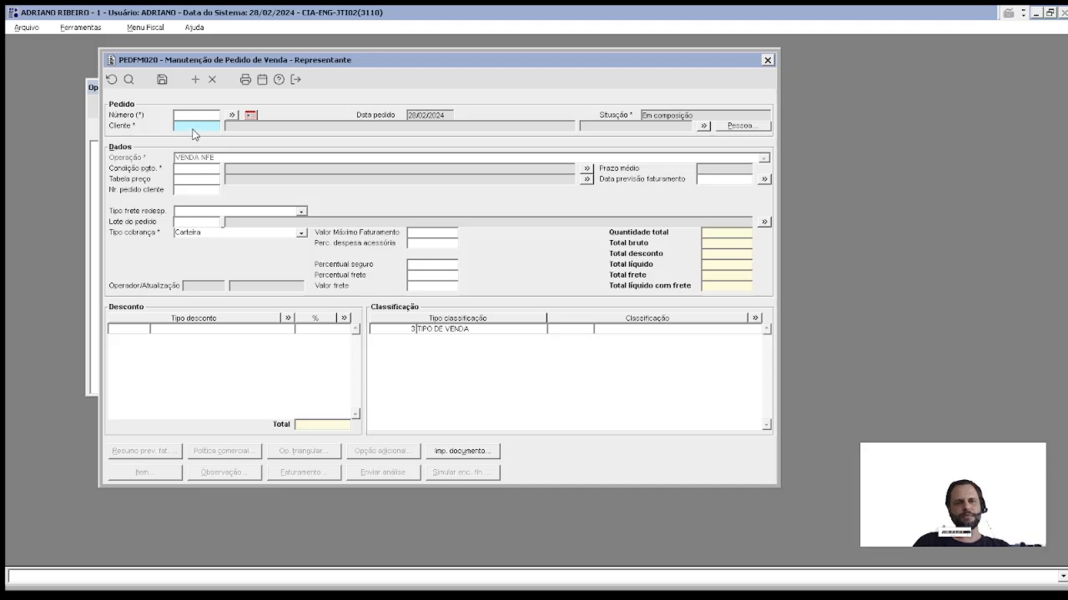
{"action": "double_click", "coordinate": [198, 125]}
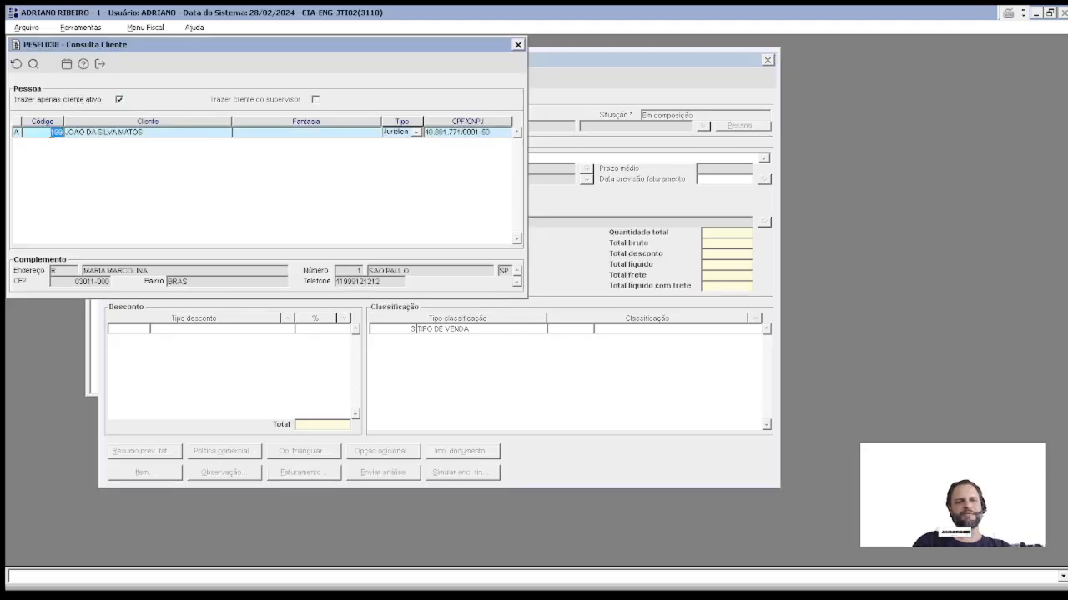
{"action": "double_click", "coordinate": [47, 133]}
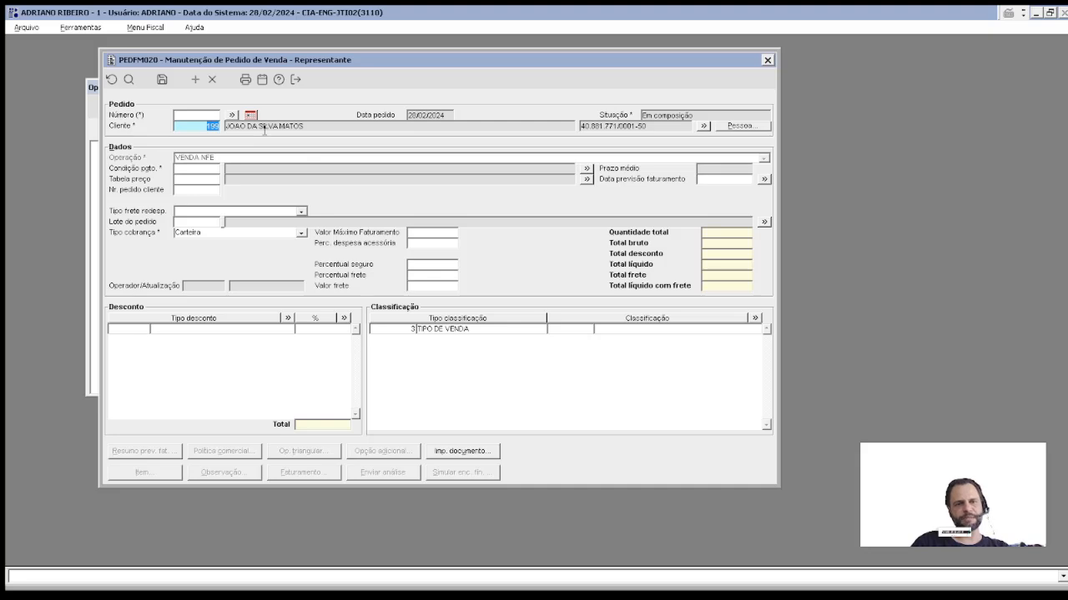
{"action": "key", "text": "Tab"}
{"action": "key", "text": "Tab"}
{"action": "key", "text": "Tab"}
Step: Look over the payment condition list without choosing, then bring up PEDFM020's F1 help
{"action": "double_click", "coordinate": [196, 171]}
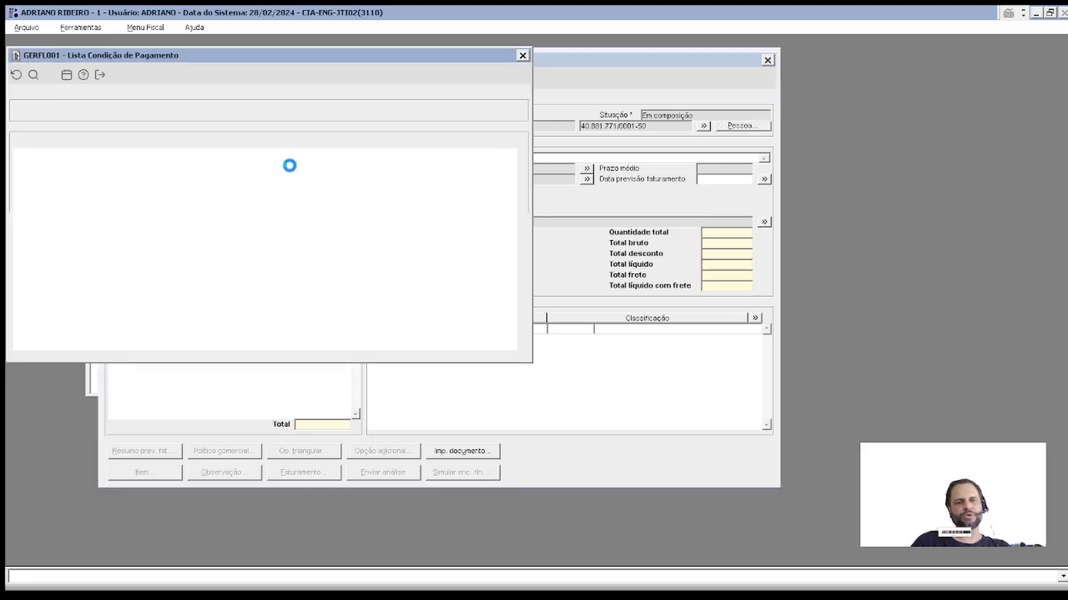
{"action": "key", "text": "Escape"}
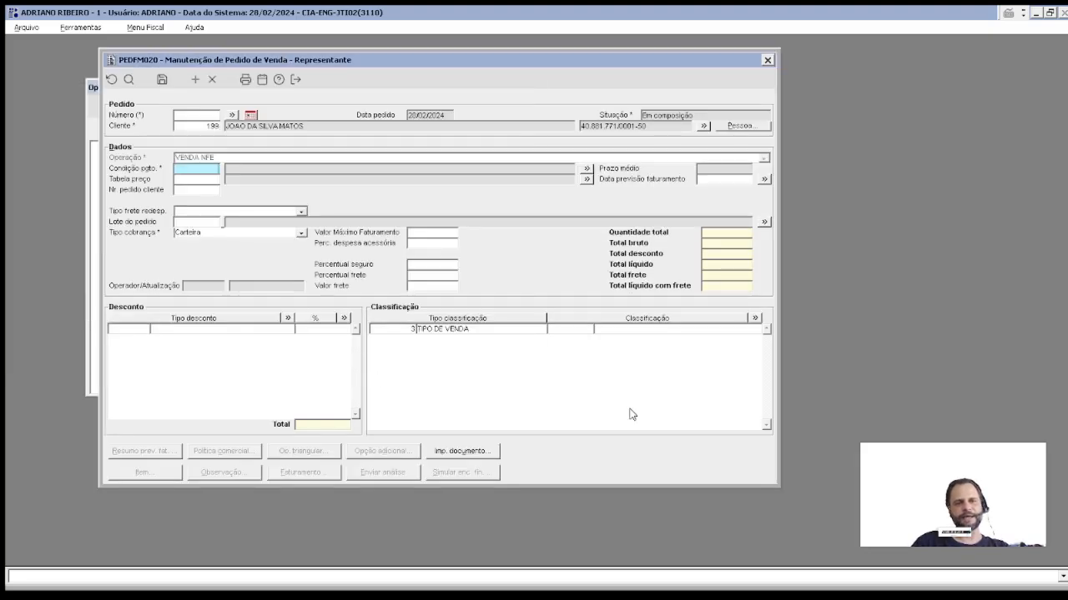
{"action": "key", "text": "F1"}
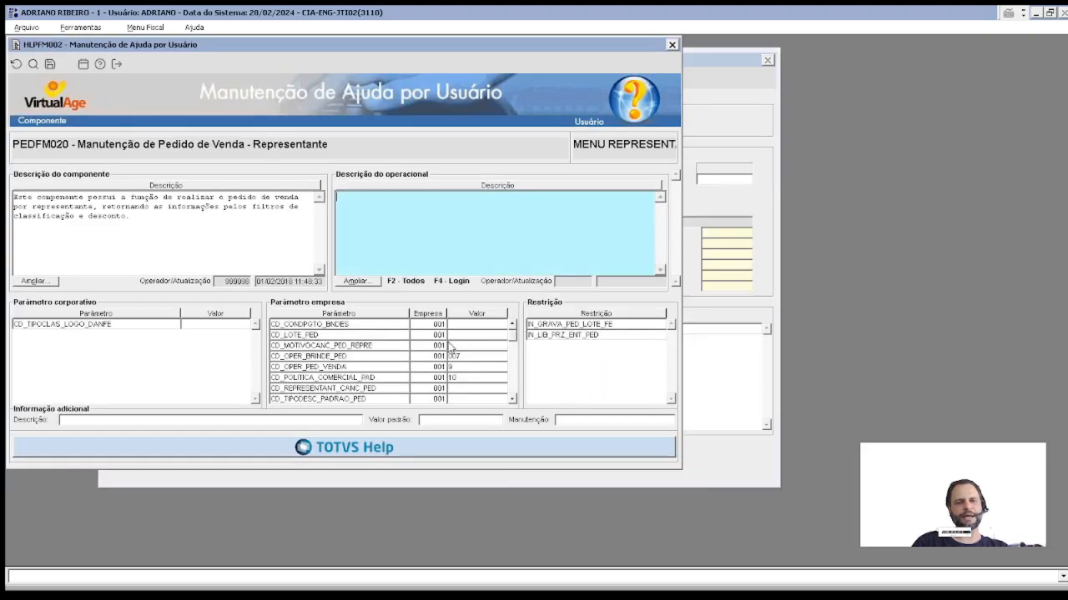
Step: Step down the Parâmetro empresa list reading each description, then close the help window
{"action": "left_click", "coordinate": [356, 327]}
{"action": "key", "text": "Down"}
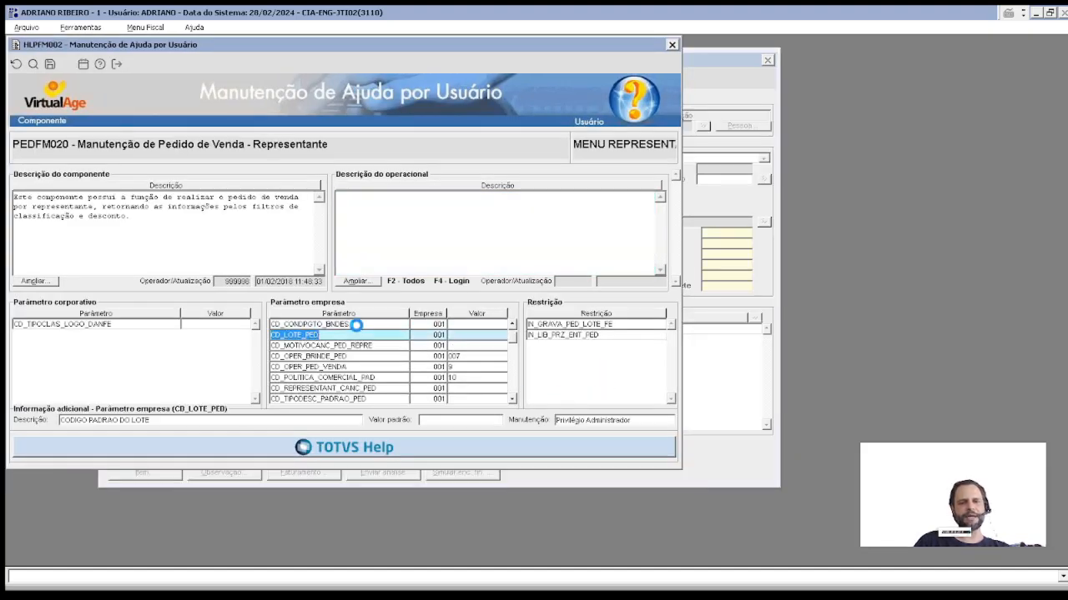
{"action": "key", "text": "Down"}
{"action": "key", "text": "Down"}
{"action": "key", "text": "Down"}
{"action": "key", "text": "Down"}
{"action": "key", "text": "Down"}
{"action": "key", "text": "Down"}
{"action": "key", "text": "Down"}
{"action": "key", "text": "Down"}
{"action": "key", "text": "Down"}
{"action": "key", "text": "Down"}
{"action": "key", "text": "Down"}
{"action": "key", "text": "Down"}
{"action": "key", "text": "Down"}
{"action": "key", "text": "Down"}
{"action": "key", "text": "Down"}
{"action": "key", "text": "Down"}
{"action": "key", "text": "Down"}
{"action": "key", "text": "Down"}
{"action": "key", "text": "Down"}
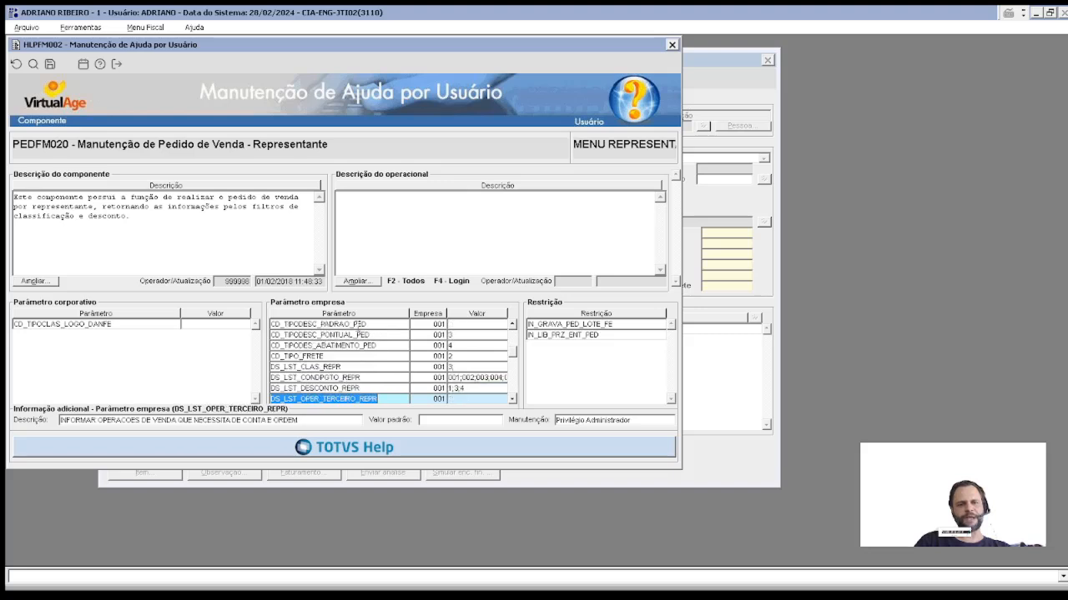
{"action": "key", "text": "Down"}
{"action": "key", "text": "Down"}
{"action": "key", "text": "Down"}
{"action": "key", "text": "Down"}
{"action": "key", "text": "Down"}
{"action": "key", "text": "Down"}
{"action": "key", "text": "Down"}
{"action": "key", "text": "Down"}
{"action": "key", "text": "Down"}
{"action": "key", "text": "Down"}
{"action": "key", "text": "Down"}
{"action": "key", "text": "Down"}
{"action": "key", "text": "Down"}
{"action": "key", "text": "Down"}
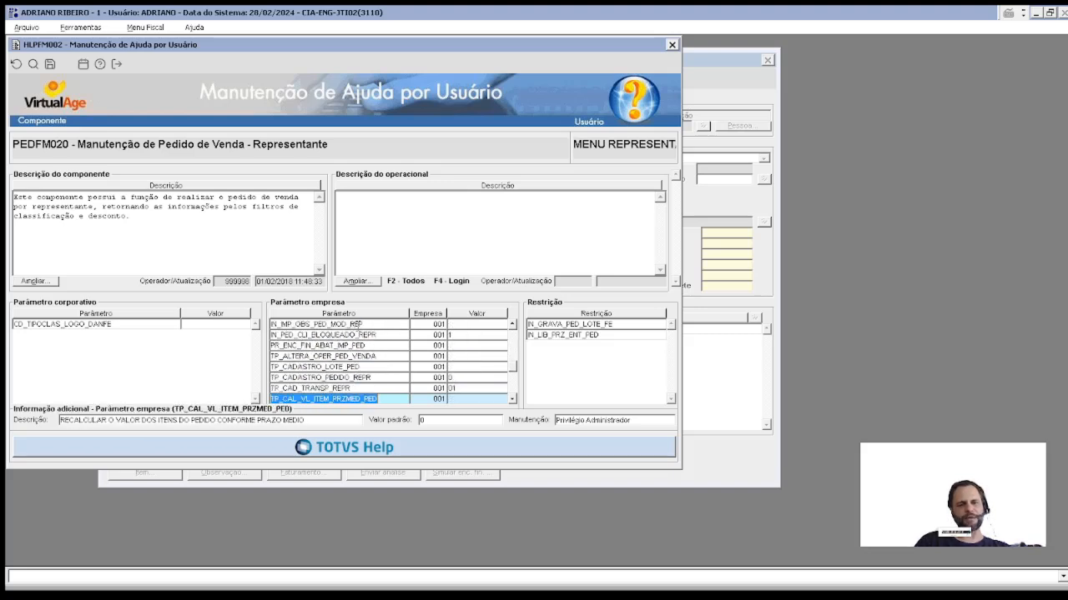
{"action": "key", "text": "Down"}
{"action": "key", "text": "Down"}
{"action": "key", "text": "Down"}
{"action": "key", "text": "Down"}
{"action": "key", "text": "Down"}
{"action": "key", "text": "Down"}
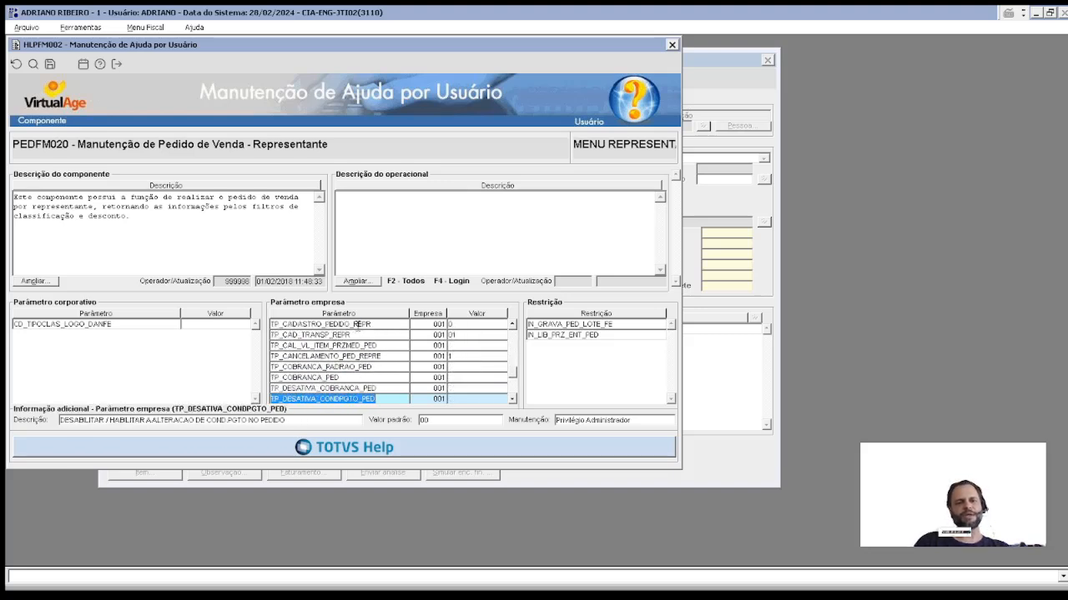
{"action": "key", "text": "Down"}
{"action": "key", "text": "Down"}
{"action": "key", "text": "Down"}
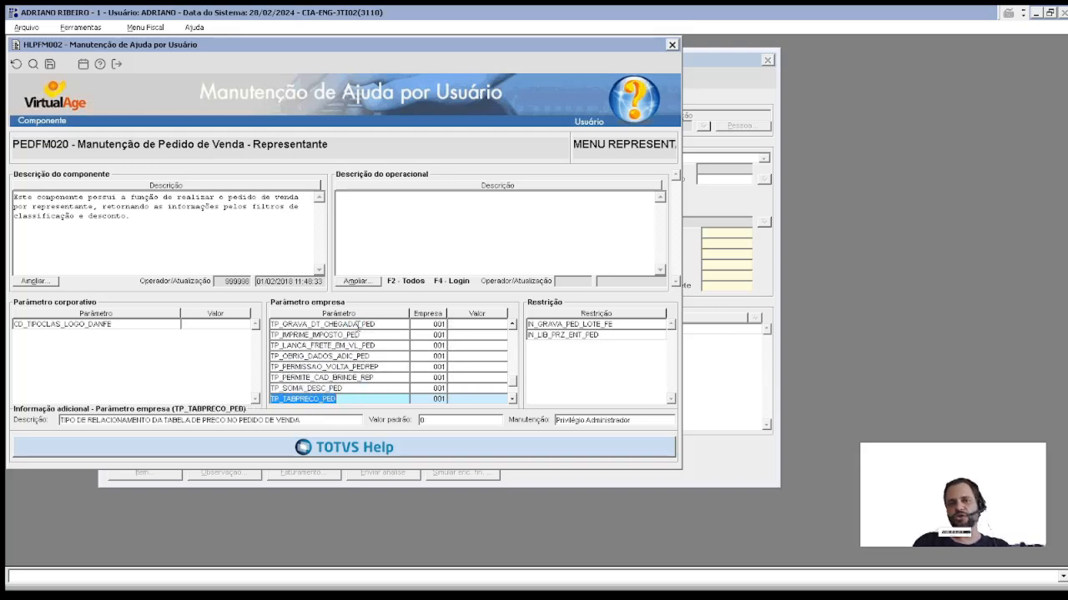
{"action": "key", "text": "Down"}
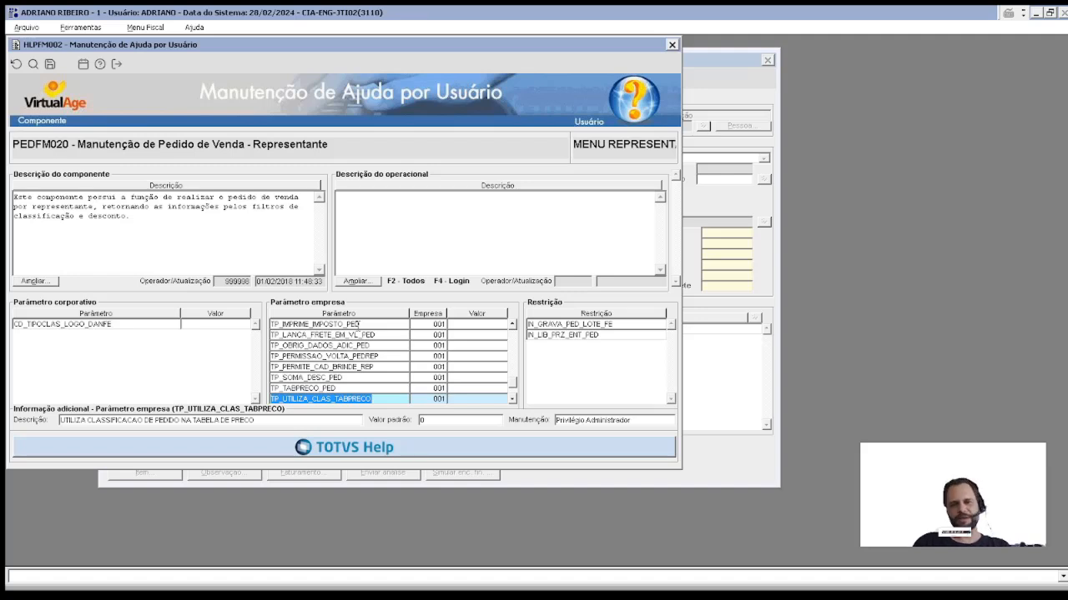
{"action": "key", "text": "Down"}
{"action": "key", "text": "Down"}
{"action": "key", "text": "Down"}
{"action": "key", "text": "Down"}
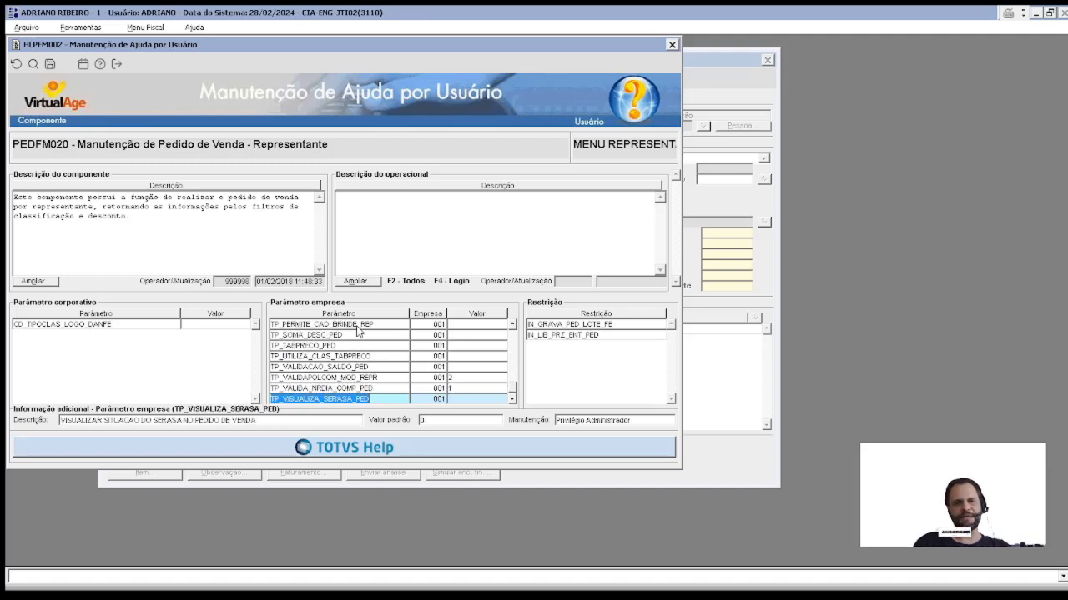
{"action": "key", "text": "Escape"}
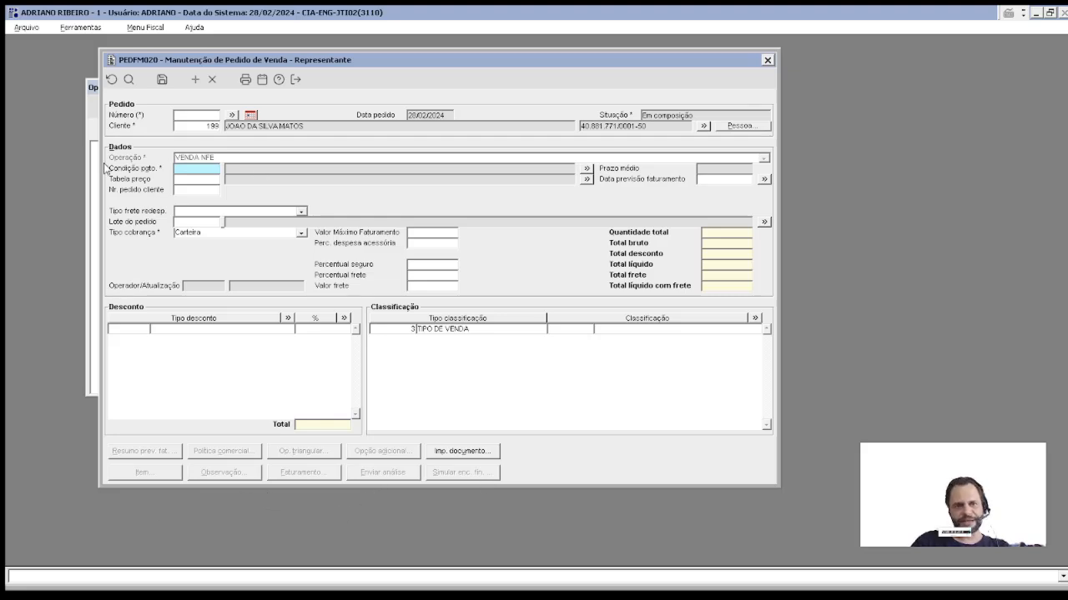
Step: Enter payment condition 001 A VISTA, the client's order number and billing forecast 01/12/2024
{"action": "left_click", "coordinate": [201, 182]}
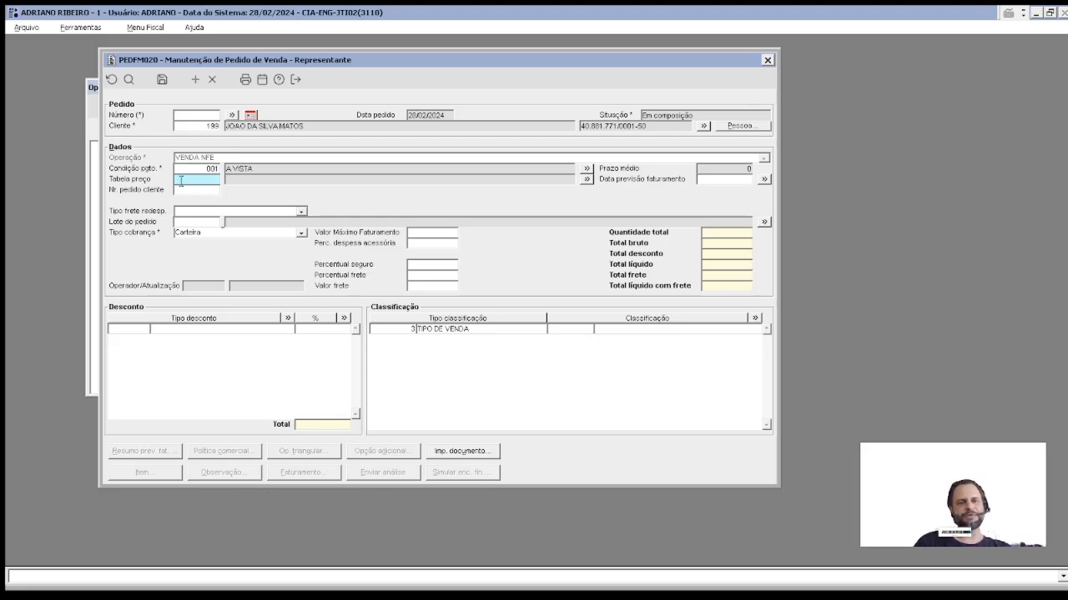
{"action": "left_click", "coordinate": [197, 191]}
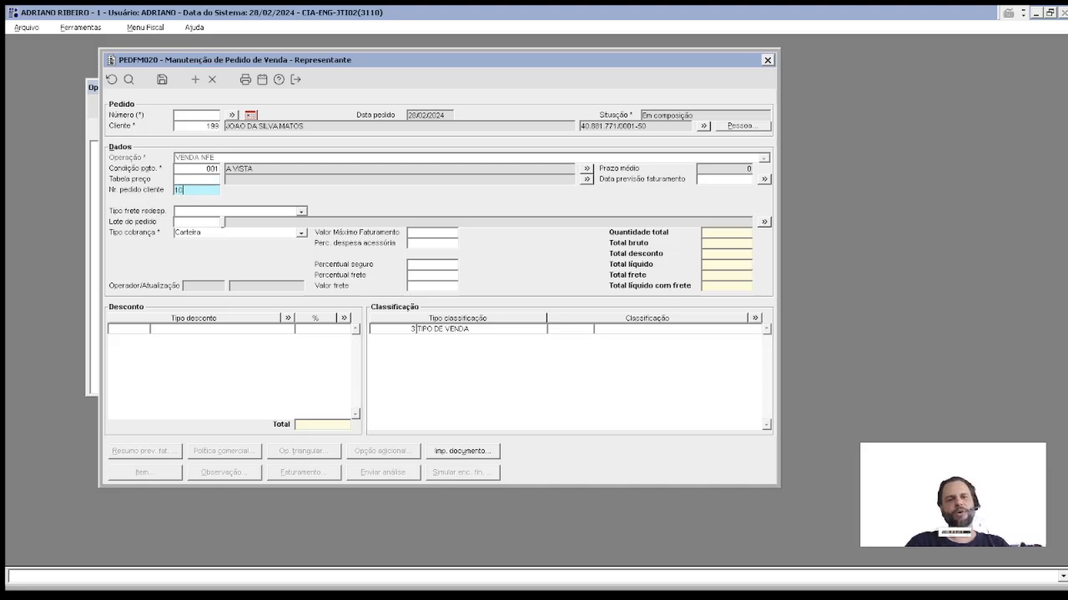
{"action": "key", "text": "Tab"}
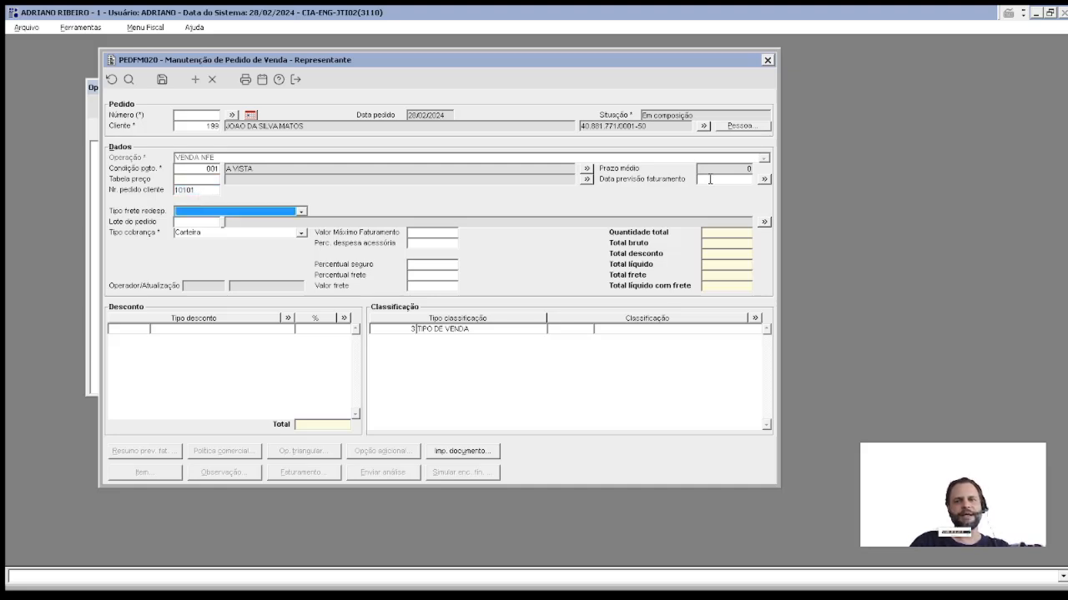
{"action": "left_click", "coordinate": [713, 179]}
{"action": "type", "text": "01/12"}
{"action": "key", "text": "Tab"}
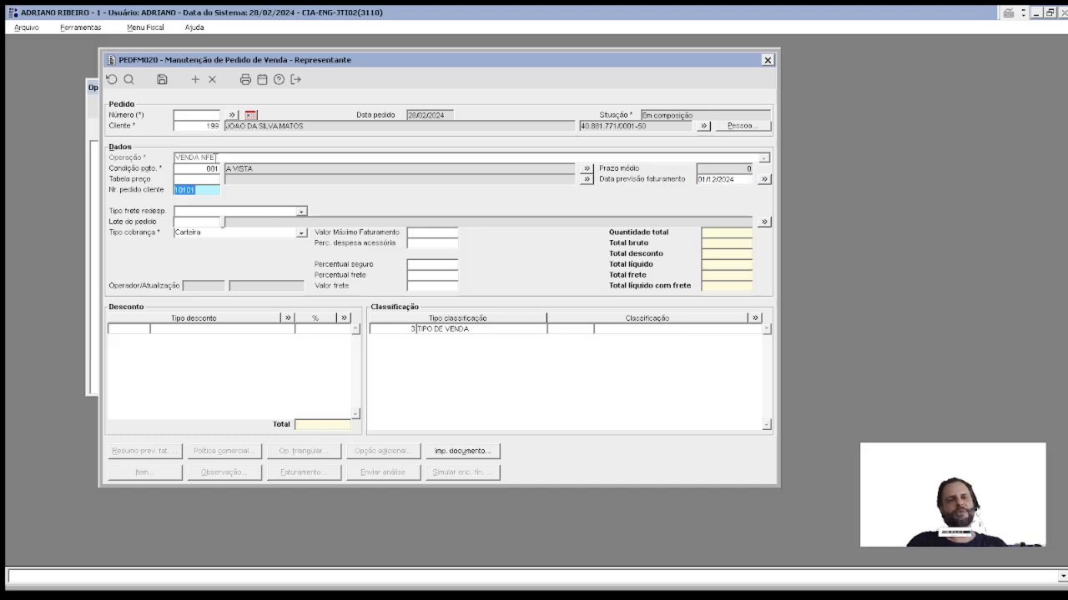
{"action": "left_click", "coordinate": [208, 223]}
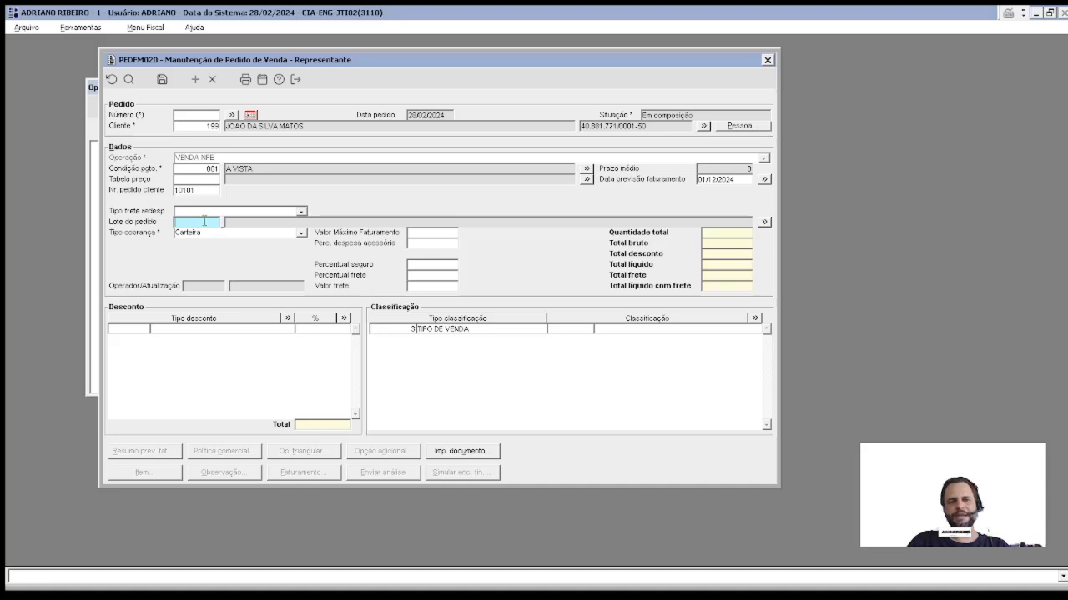
{"action": "left_click", "coordinate": [739, 180]}
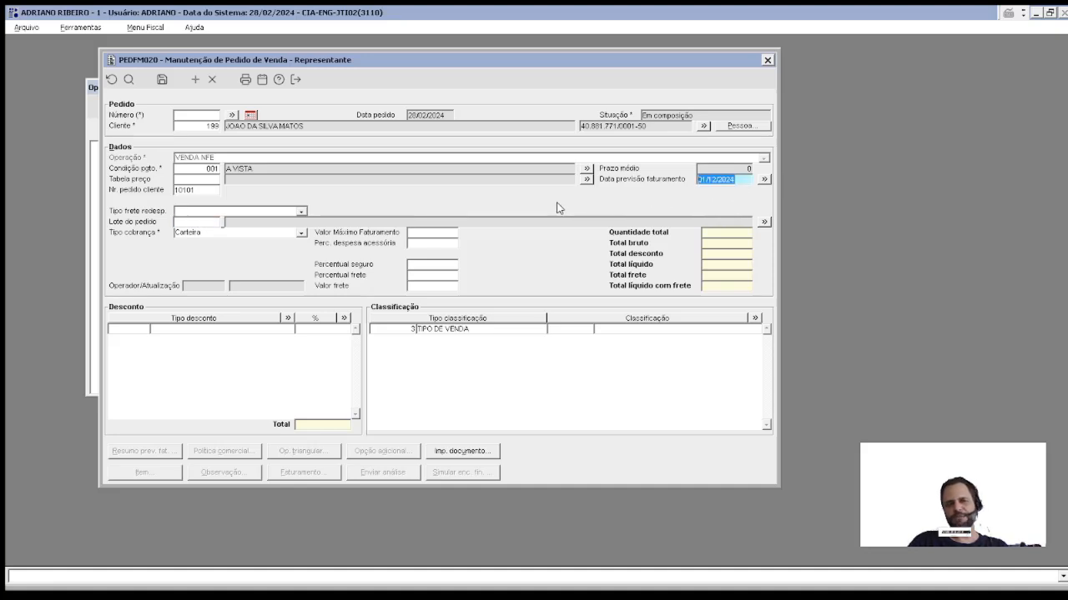
Step: Leave the freight redispatch type blank and choose the VENDA sale classification
{"action": "left_click", "coordinate": [228, 212]}
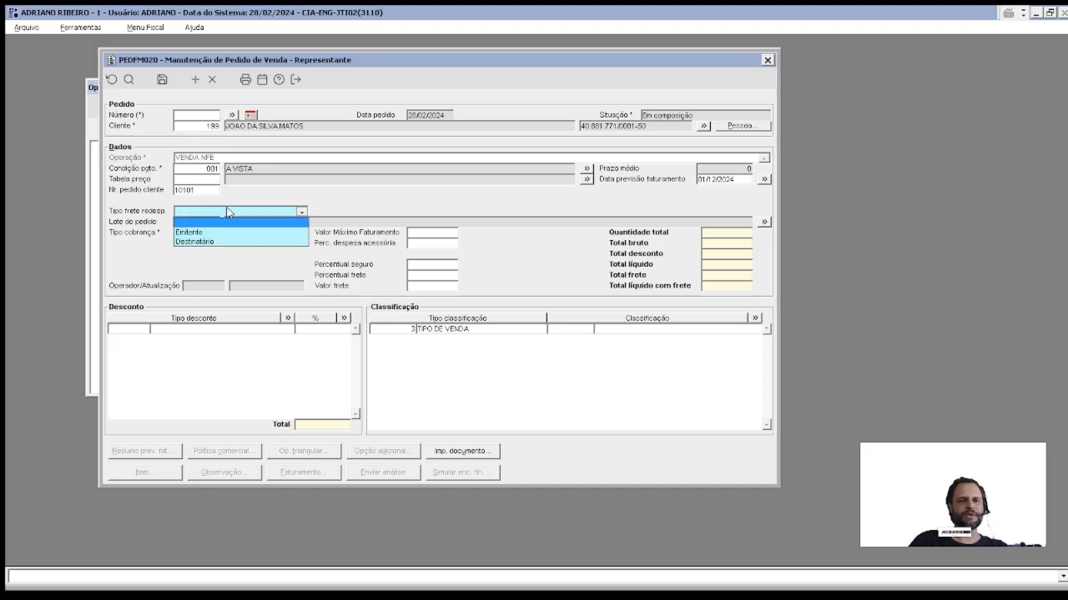
{"action": "left_click", "coordinate": [150, 220]}
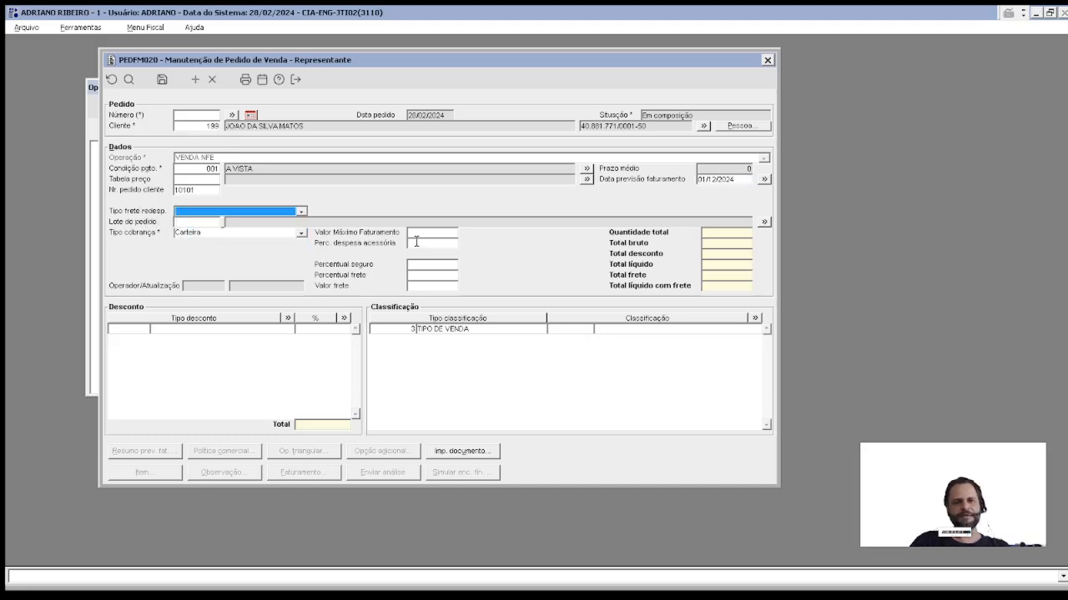
{"action": "left_click", "coordinate": [431, 286]}
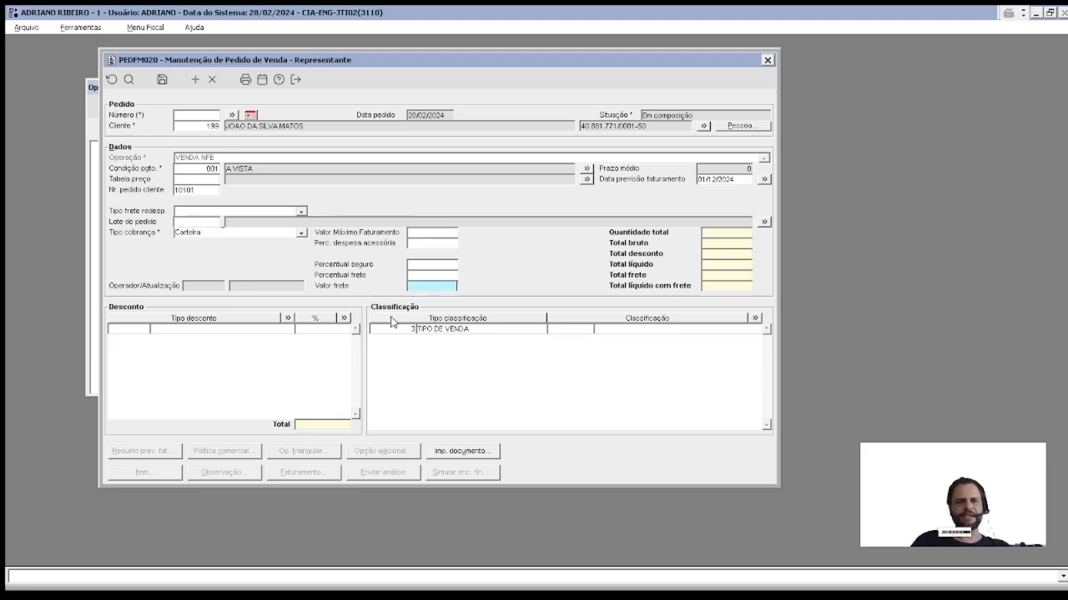
{"action": "left_click", "coordinate": [580, 328]}
{"action": "double_click", "coordinate": [202, 164]}
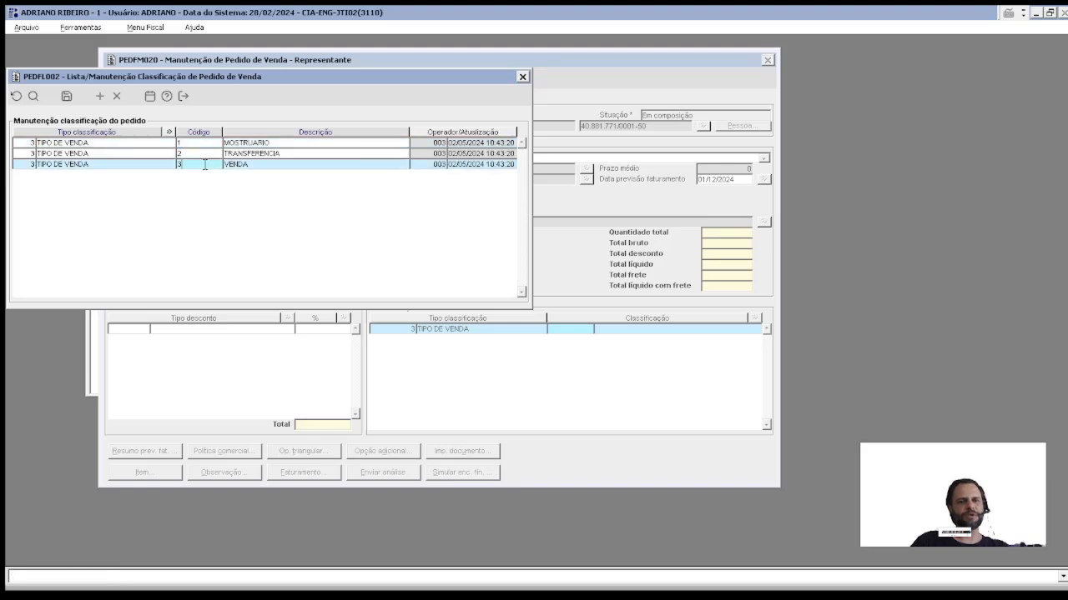
Step: Add a 3 REPRESENTANTE discount type and set its discount percentage to 30%
{"action": "left_click", "coordinate": [126, 330]}
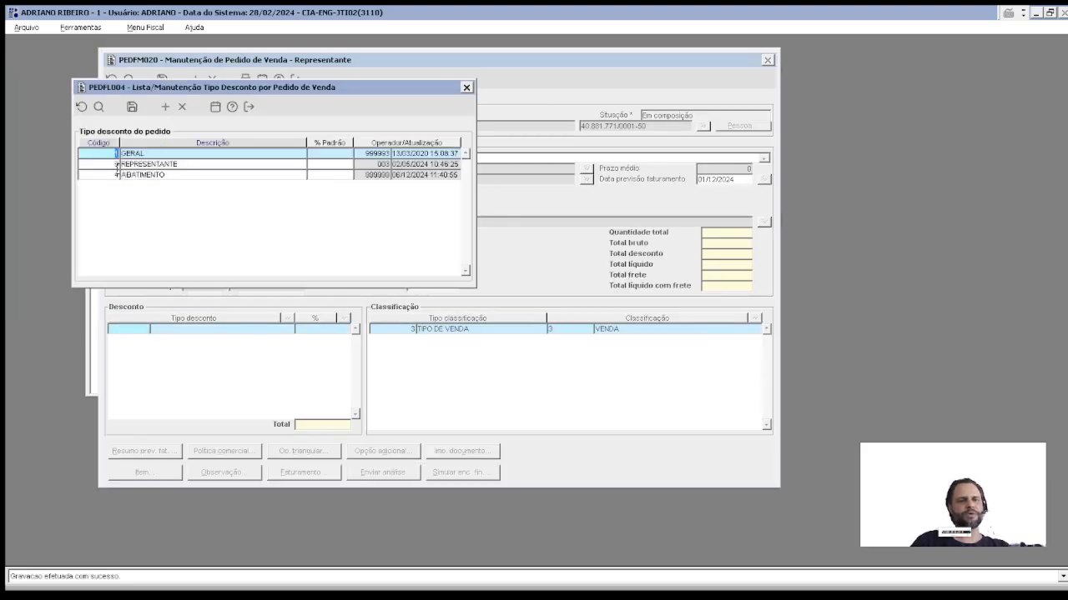
{"action": "double_click", "coordinate": [106, 165]}
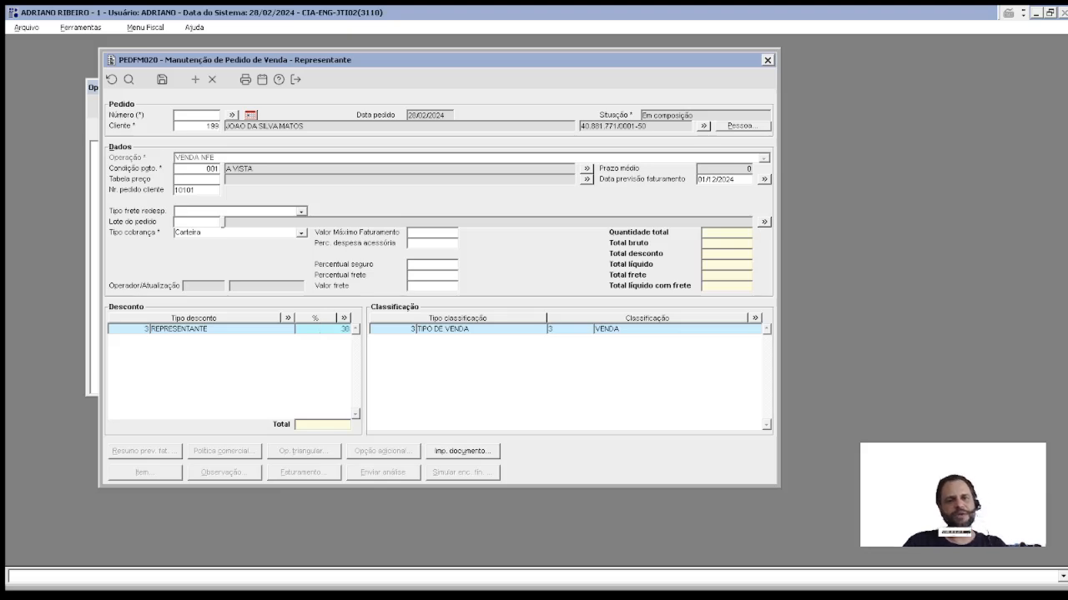
{"action": "left_click", "coordinate": [317, 328]}
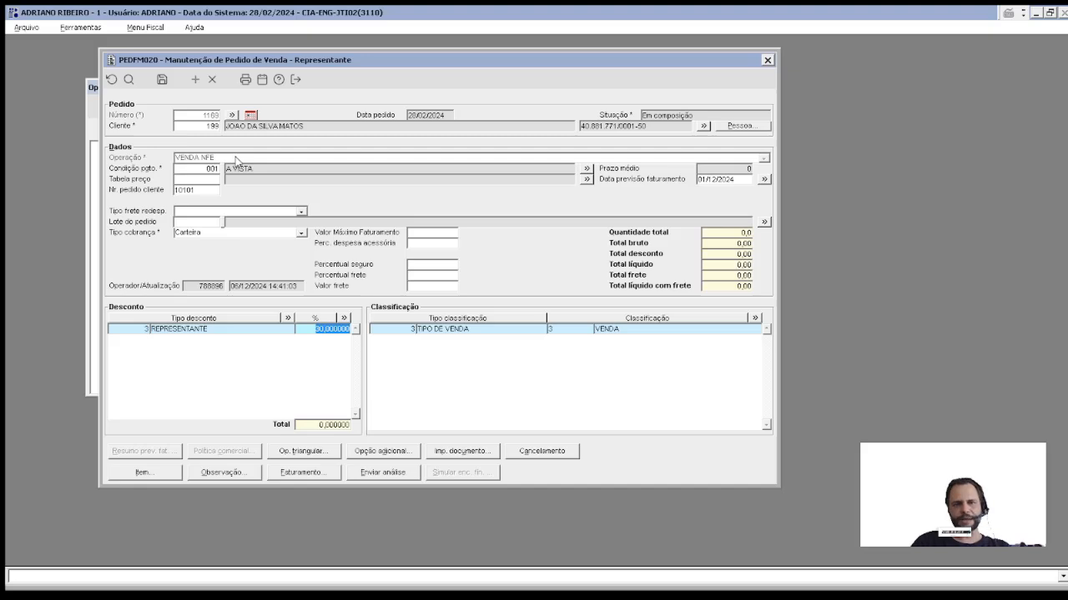
Step: Attempt to send order 1169 for analysis, then open the PEDFM019 item screen after the no-items alert
{"action": "key", "text": "alt+i"}
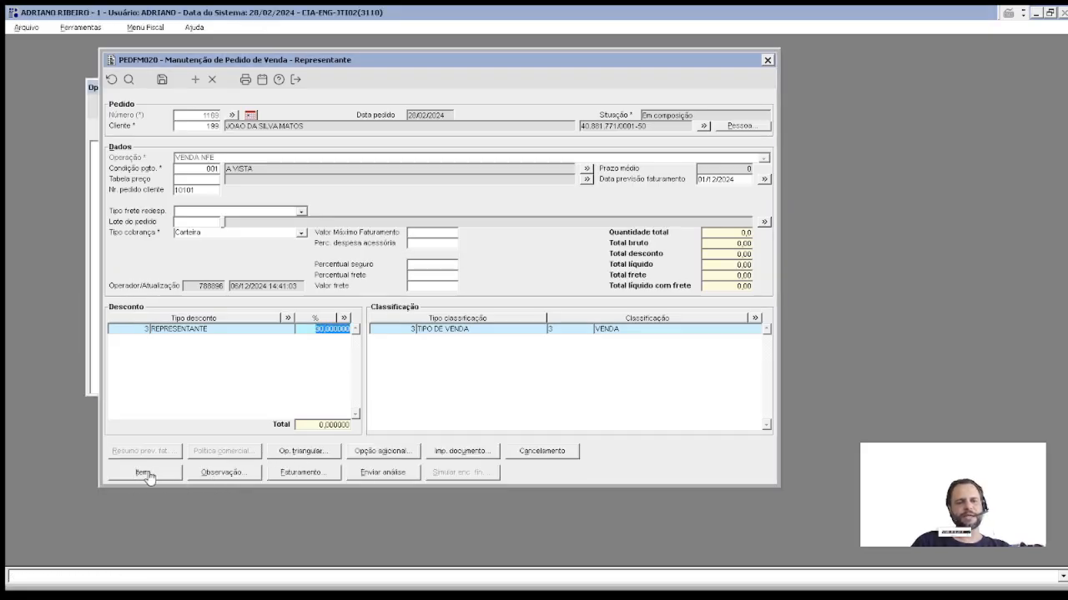
{"action": "left_click", "coordinate": [388, 472]}
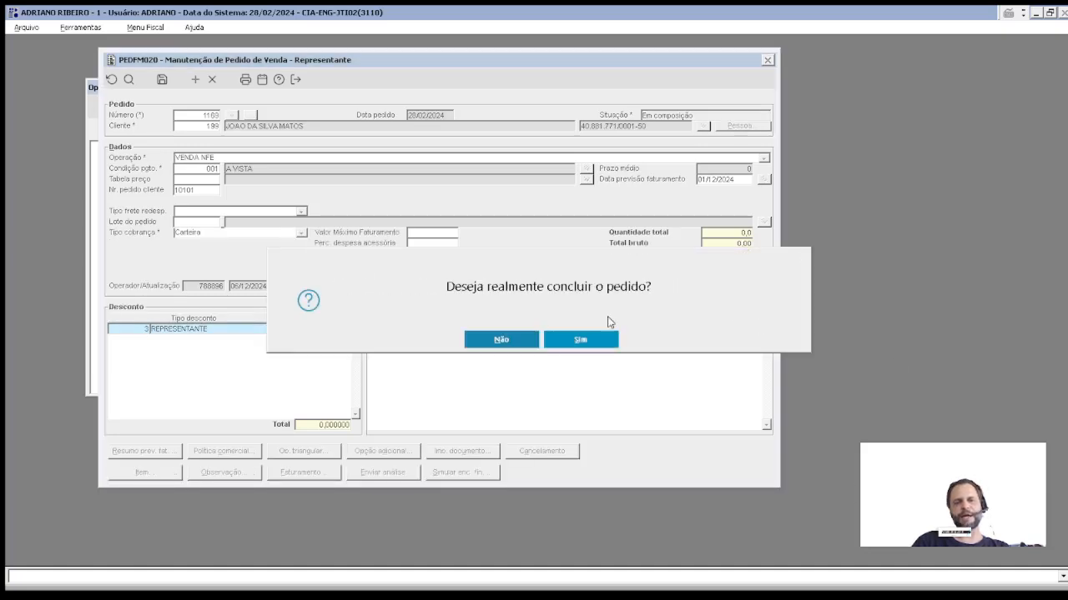
{"action": "left_click", "coordinate": [583, 342]}
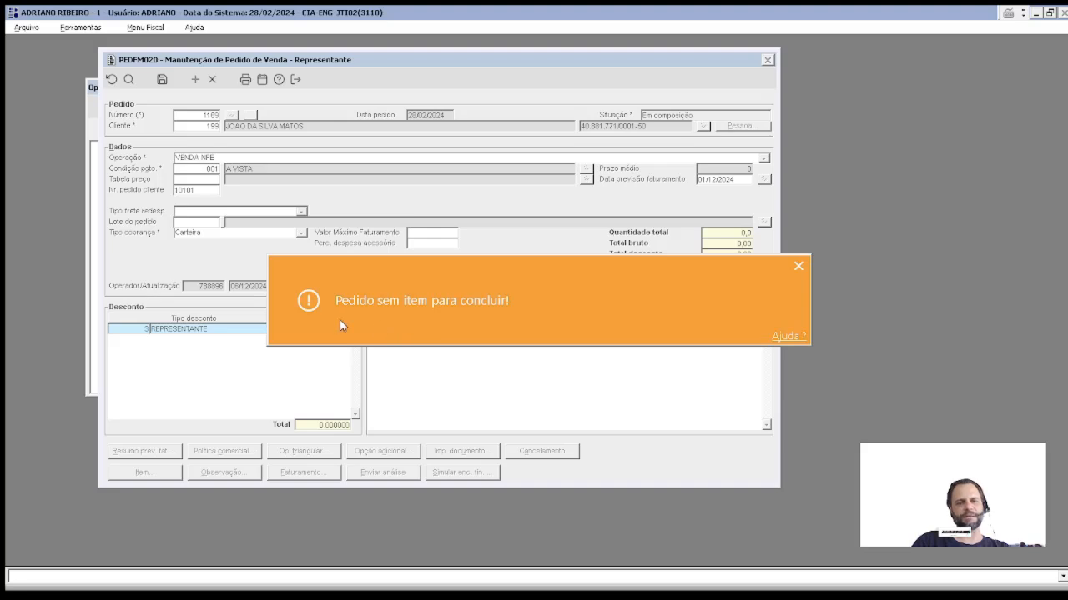
{"action": "left_click", "coordinate": [146, 474]}
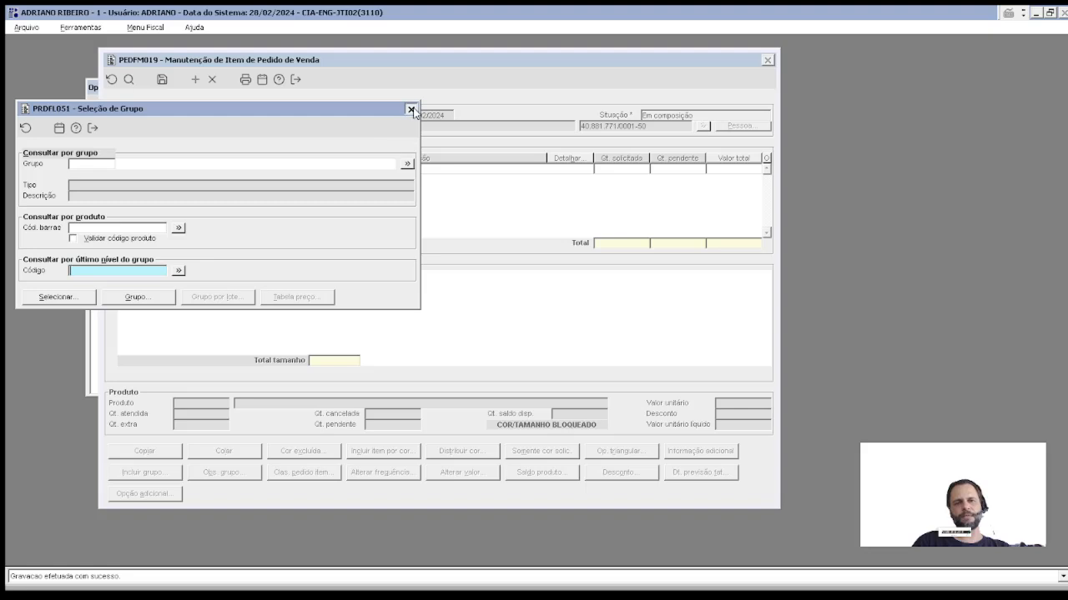
Step: Add BERM MASC TESTE with 10 units and copy its size grid quantities
{"action": "left_click", "coordinate": [411, 110]}
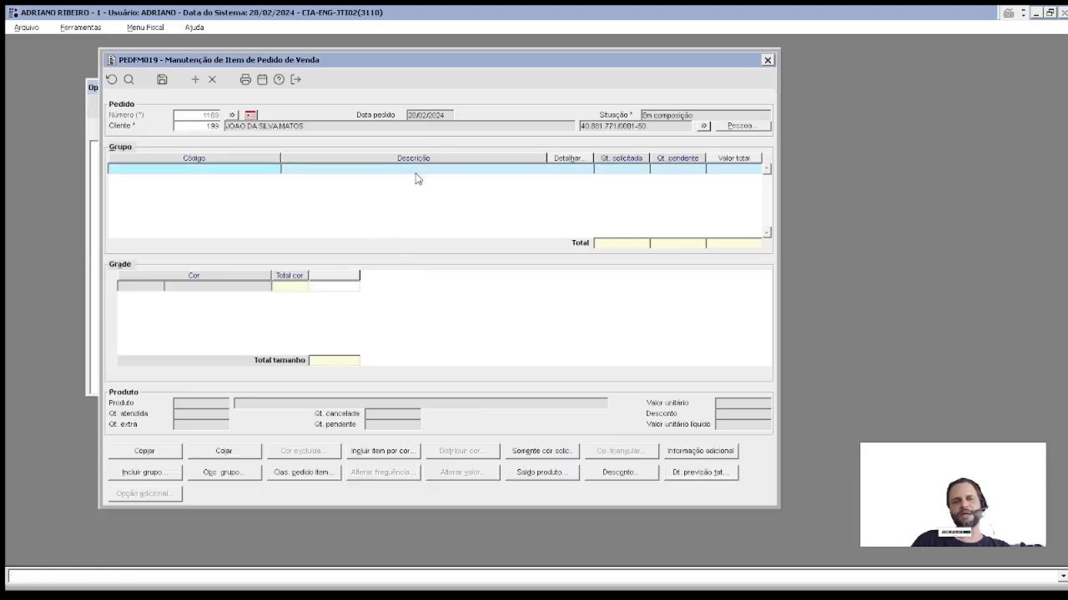
{"action": "left_click", "coordinate": [127, 472]}
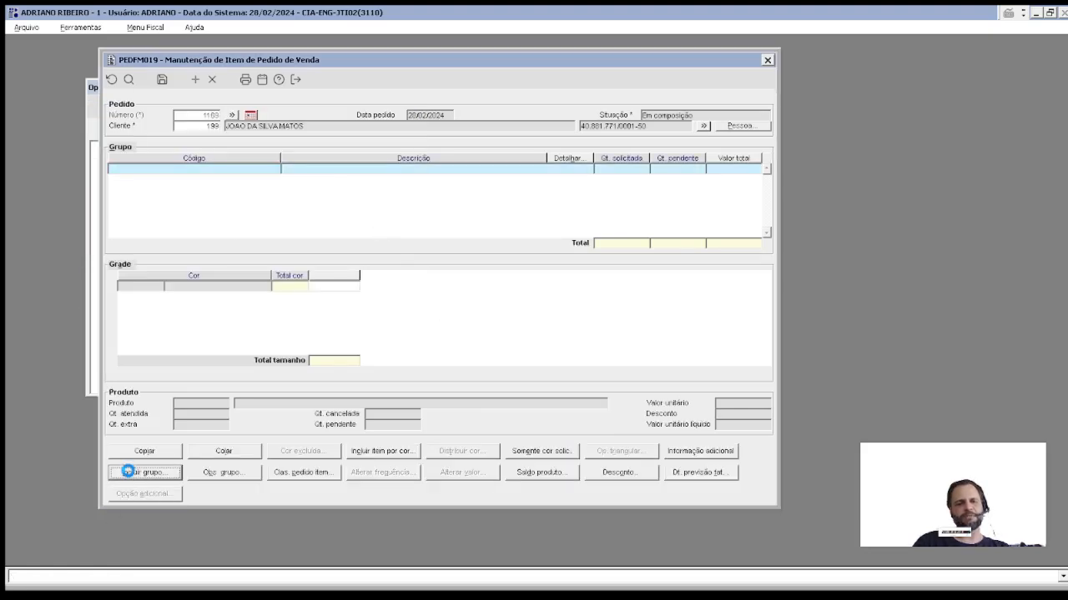
{"action": "left_click", "coordinate": [69, 220]}
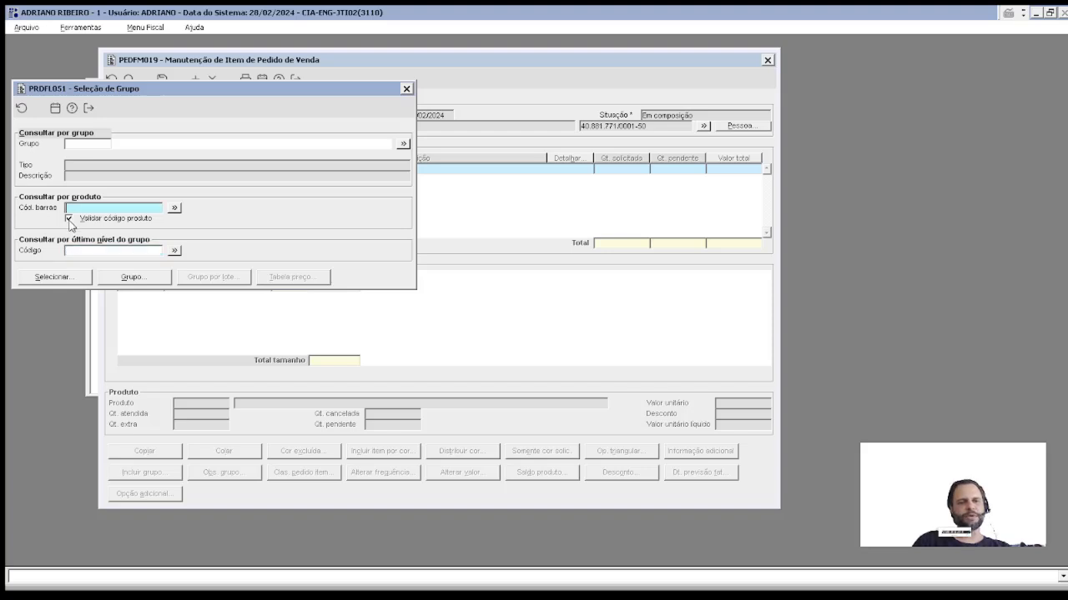
{"action": "type", "text": "330"}
{"action": "key", "text": "Tab"}
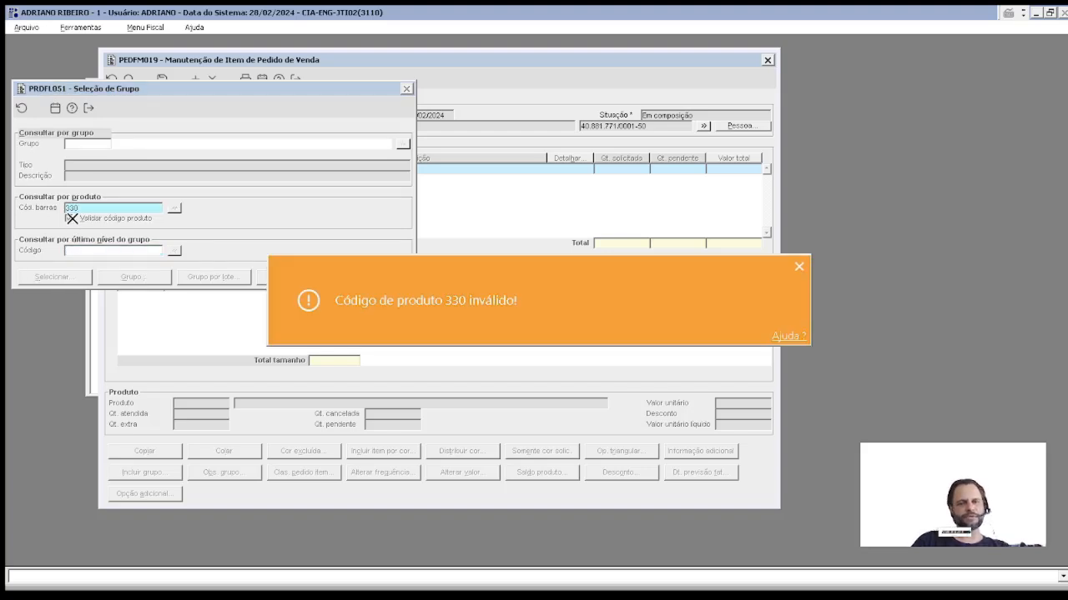
{"action": "left_click", "coordinate": [73, 218]}
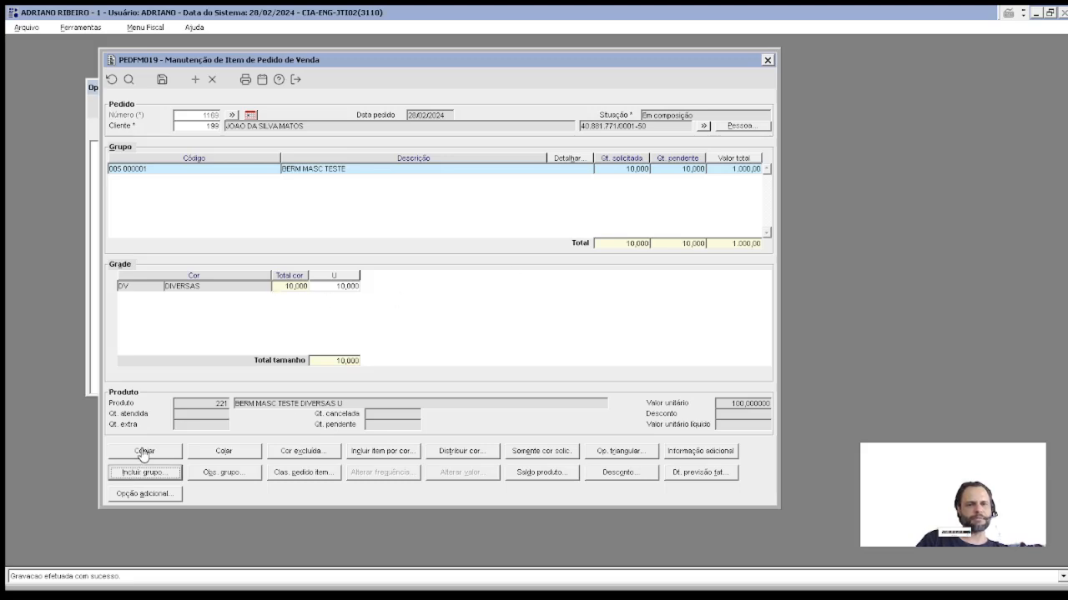
{"action": "left_click", "coordinate": [344, 287]}
{"action": "left_click", "coordinate": [153, 451]}
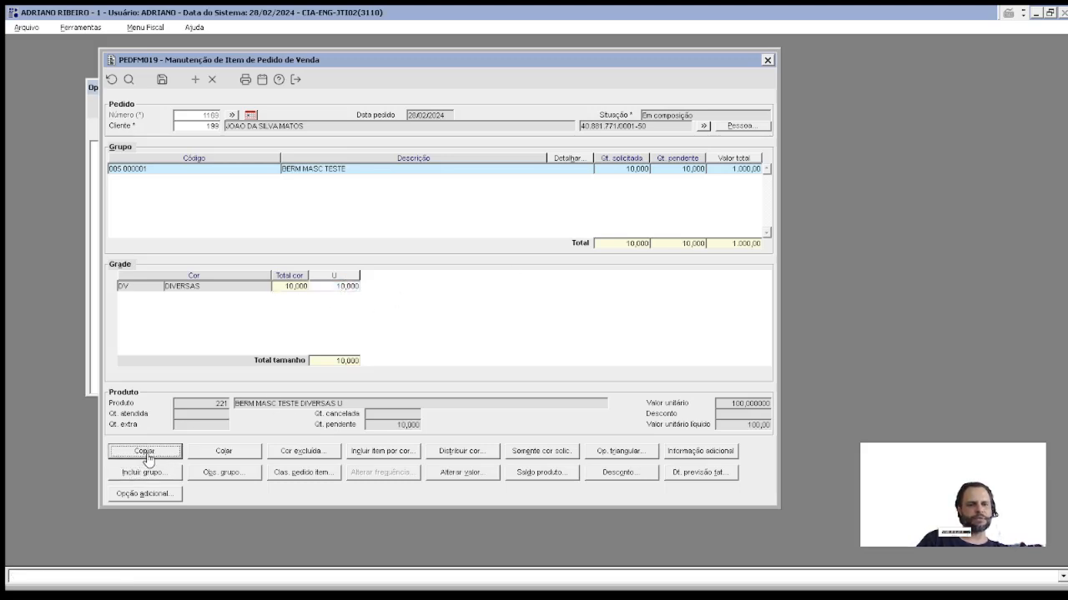
Step: Add product group 222 BERM MASC JEANS COM RECORTE and paste the copied quantities into it
{"action": "left_click", "coordinate": [155, 473]}
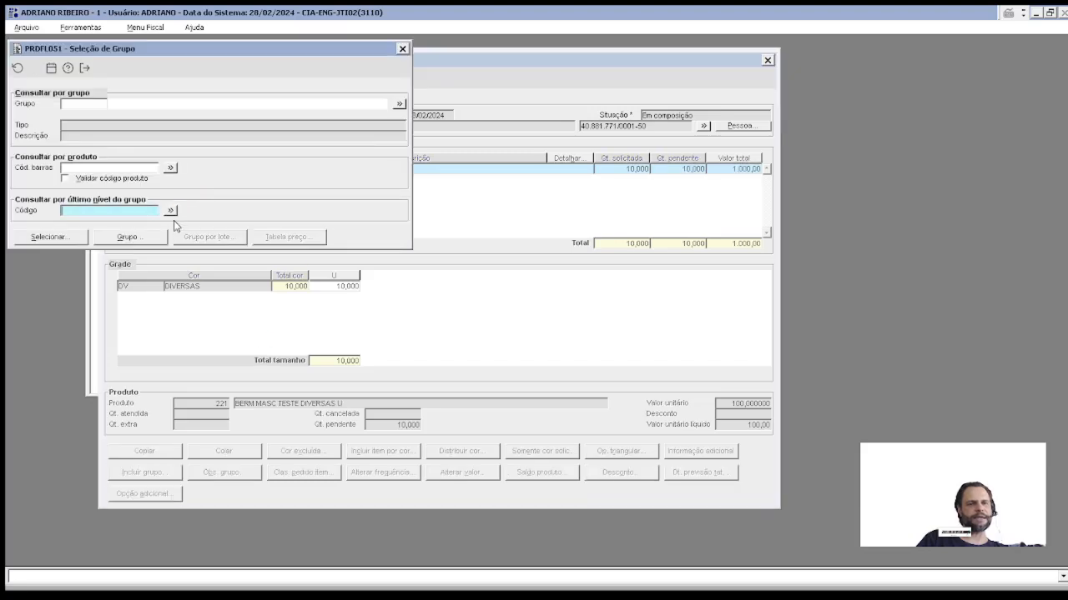
{"action": "type", "text": "222"}
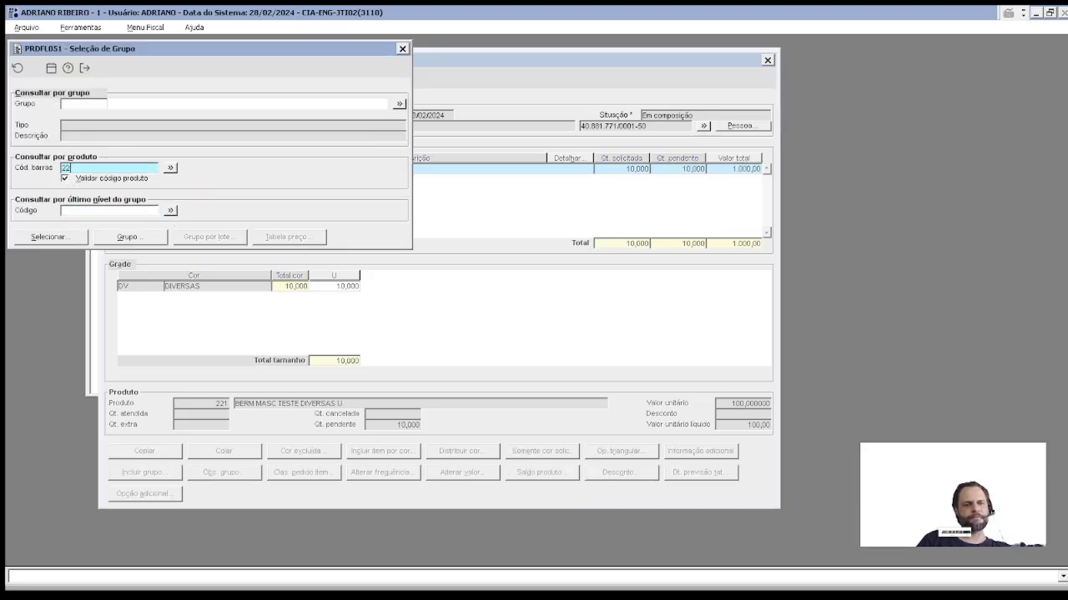
{"action": "key", "text": "Return"}
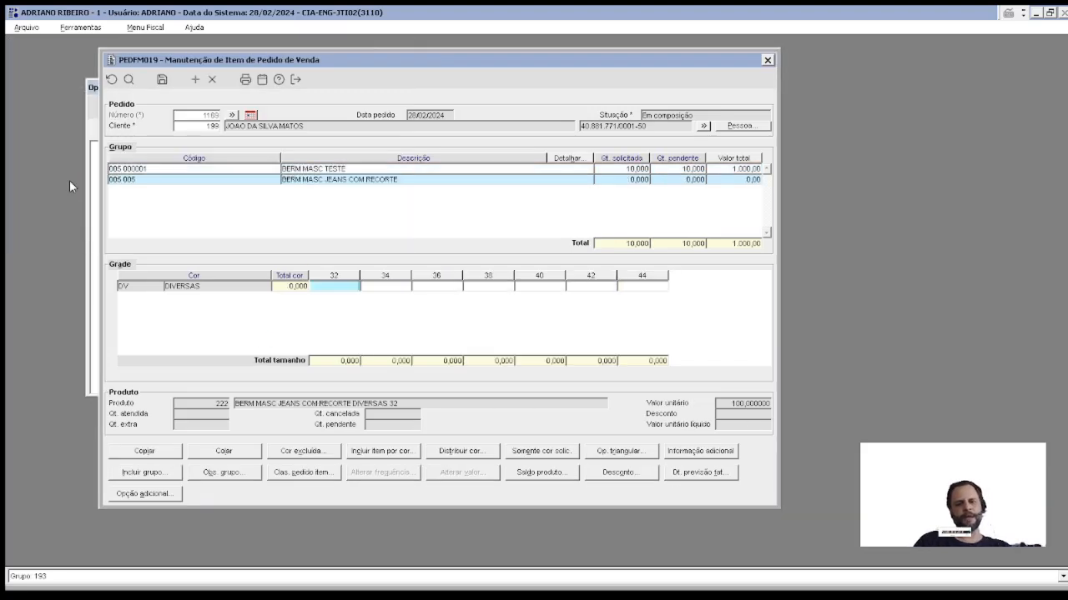
{"action": "left_click", "coordinate": [242, 456]}
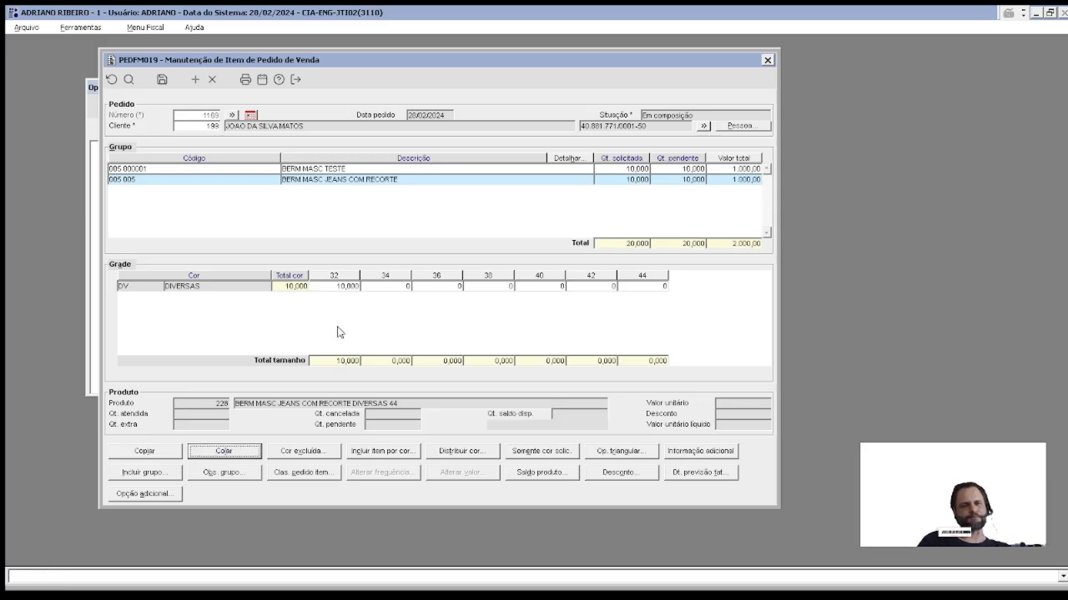
Step: Enter 10 units for each jeans bermuda size from 32 to 44 and confirm
{"action": "left_click", "coordinate": [328, 288]}
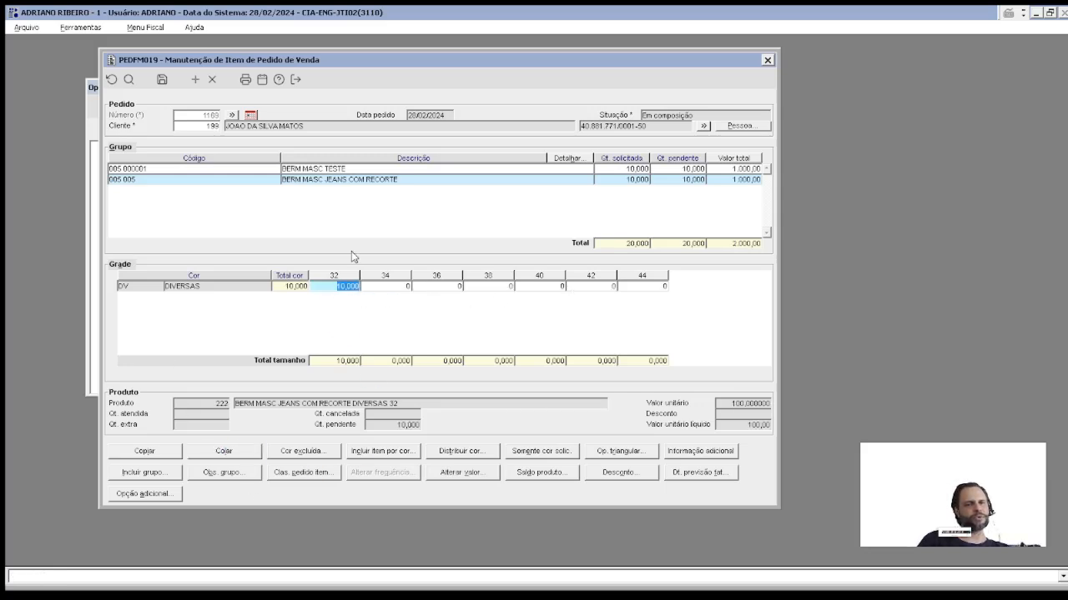
{"action": "left_click", "coordinate": [384, 287]}
{"action": "type", "text": "1"}
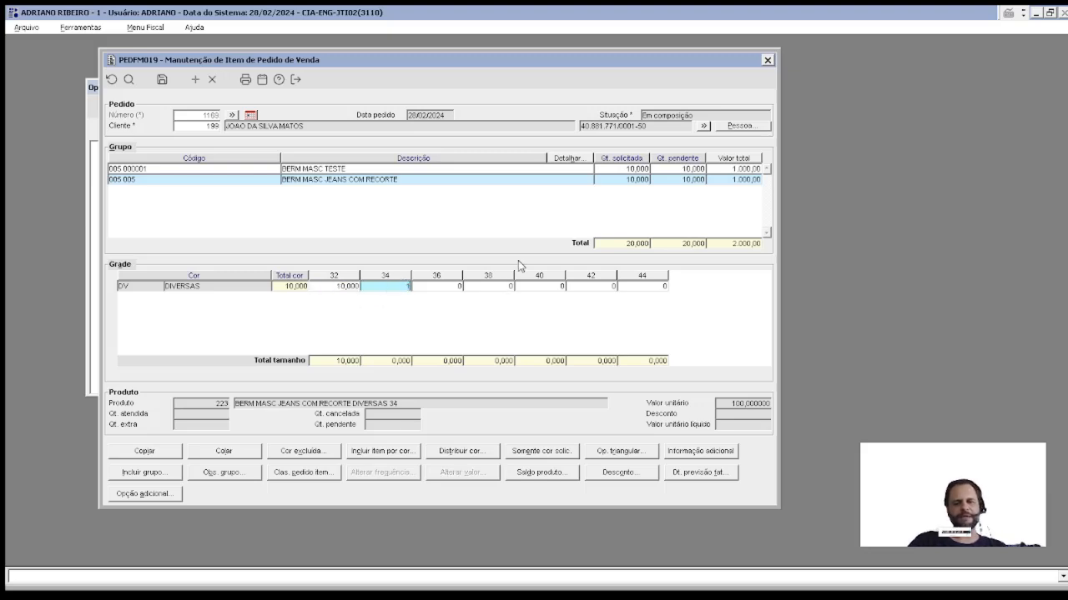
{"action": "type", "text": "0"}
{"action": "key", "text": "Tab"}
{"action": "type", "text": "10"}
{"action": "key", "text": "Tab"}
{"action": "type", "text": "10"}
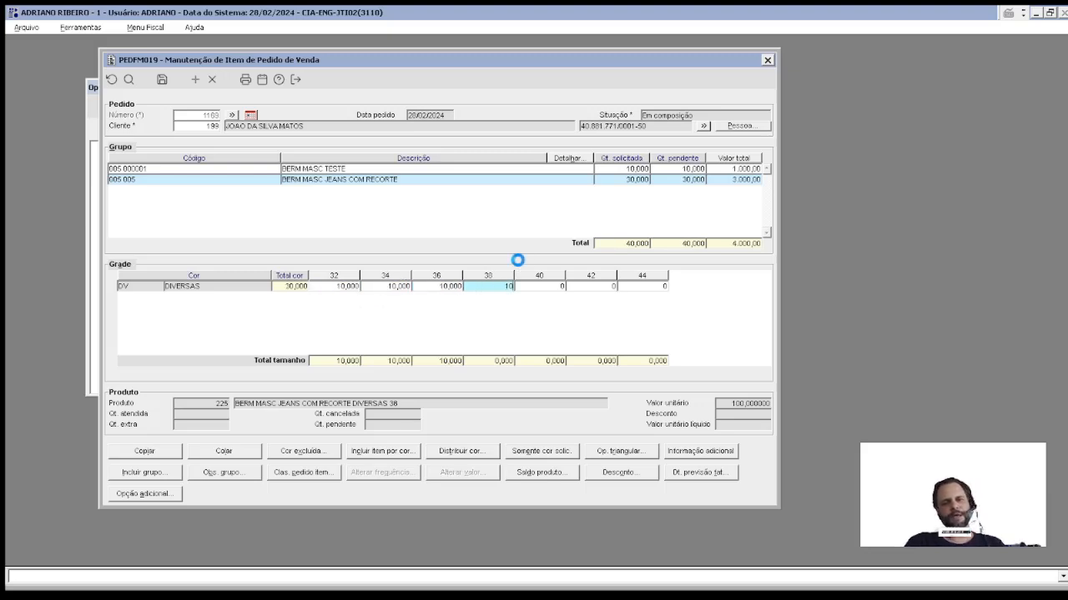
{"action": "key", "text": "Tab"}
{"action": "type", "text": "10"}
{"action": "key", "text": "Tab"}
{"action": "type", "text": "10"}
{"action": "key", "text": "Tab"}
{"action": "type", "text": "10"}
{"action": "key", "text": "Tab"}
{"action": "key", "text": "Return"}
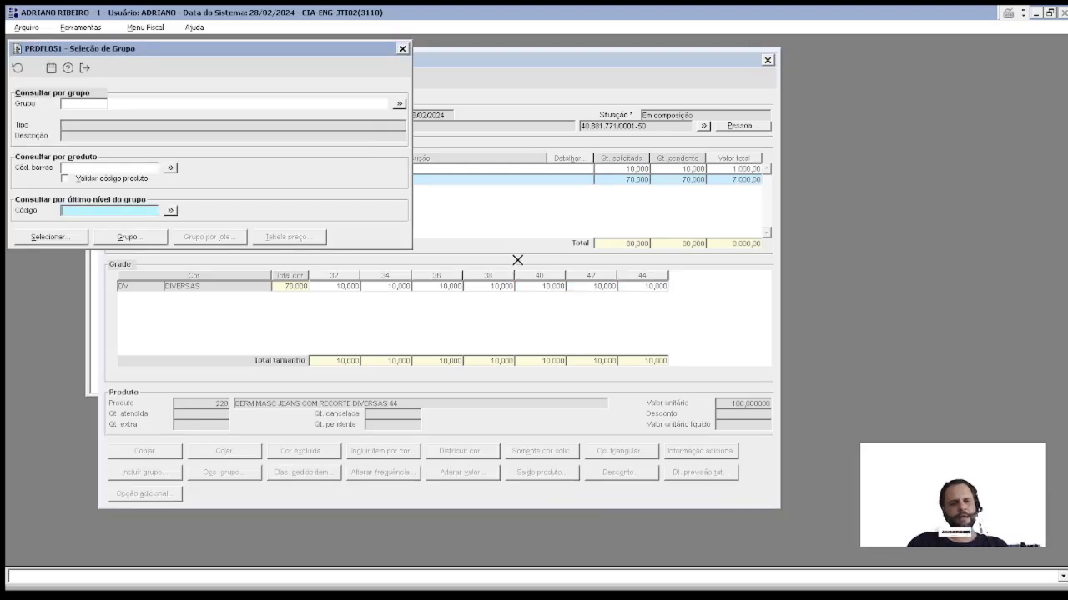
{"action": "key", "text": "Escape"}
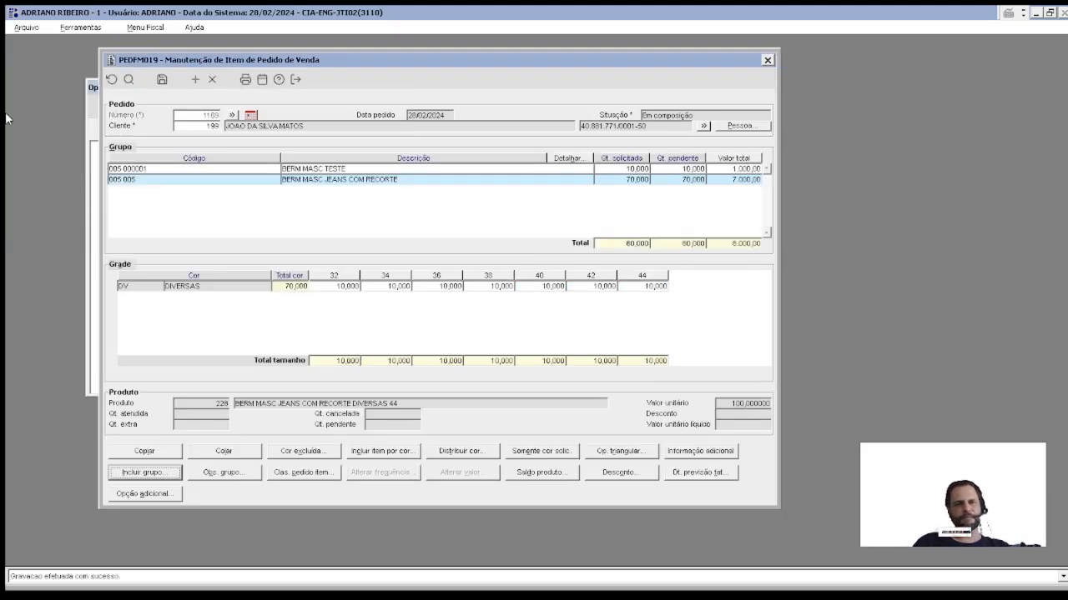
Step: Select the BERM MASC TESTE item and open its general discount
{"action": "left_click", "coordinate": [616, 473]}
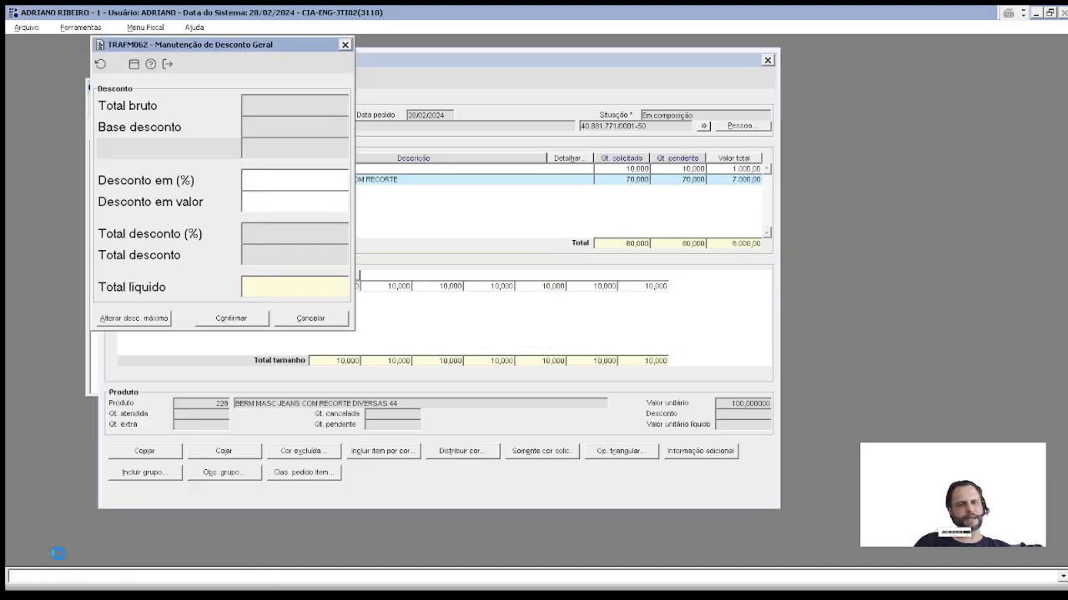
{"action": "key", "text": "Escape"}
{"action": "left_click", "coordinate": [224, 170]}
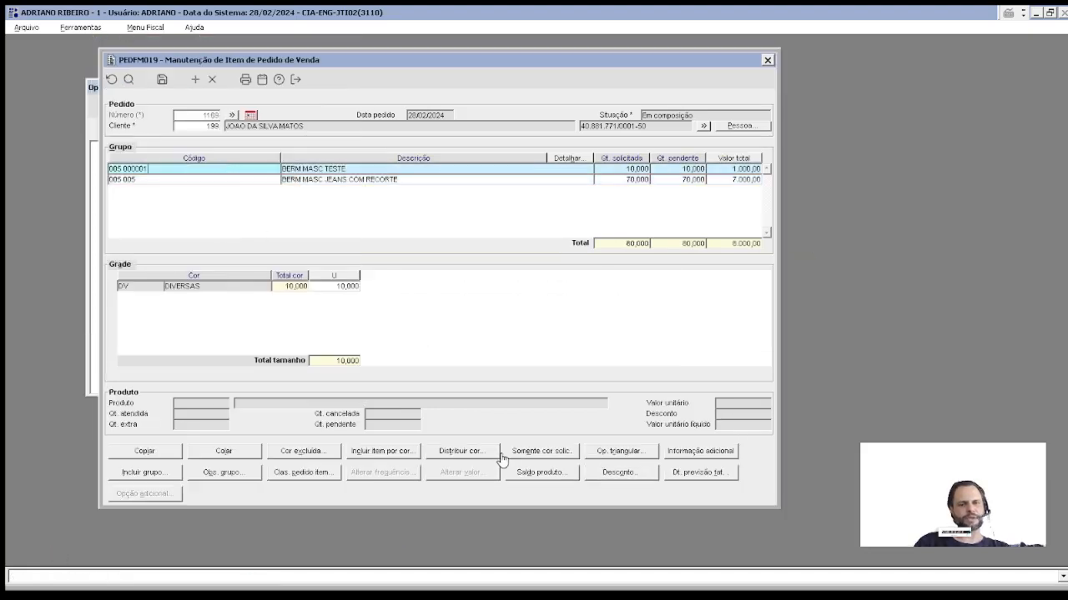
{"action": "left_click", "coordinate": [619, 473]}
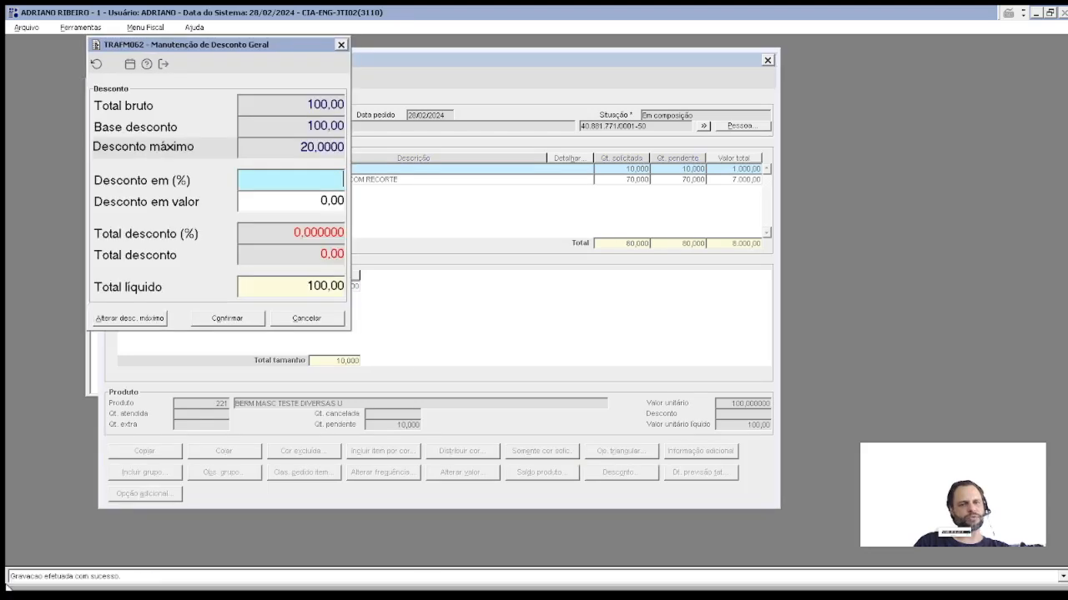
Step: Try a 22% general discount, then cancel it so the unit value stays 100,00
{"action": "left_click", "coordinate": [281, 147]}
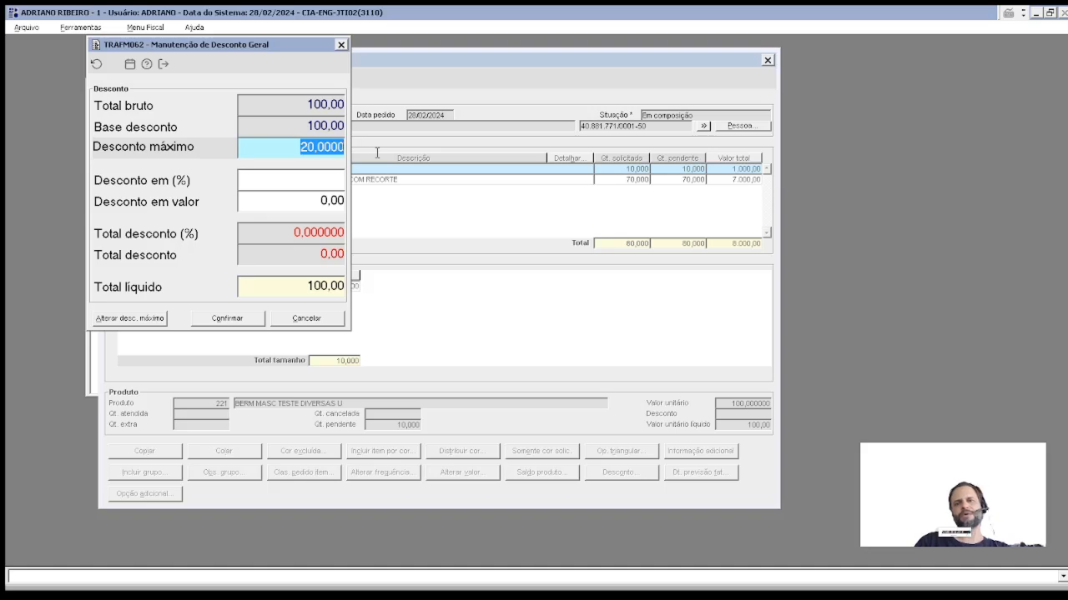
{"action": "left_click", "coordinate": [285, 181]}
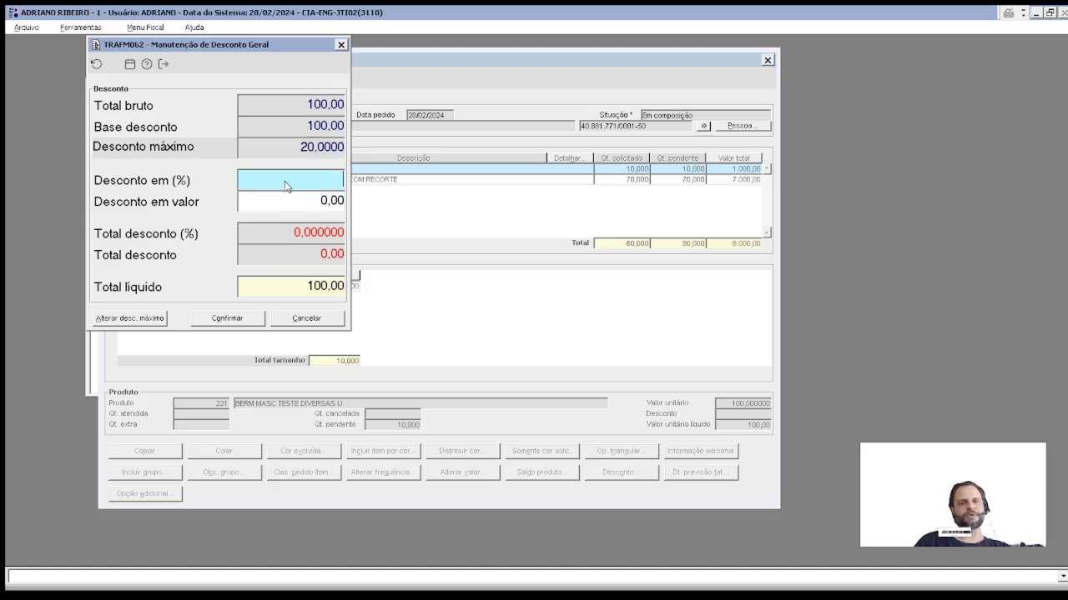
{"action": "type", "text": "22"}
{"action": "key", "text": "Tab"}
{"action": "left_click", "coordinate": [246, 323]}
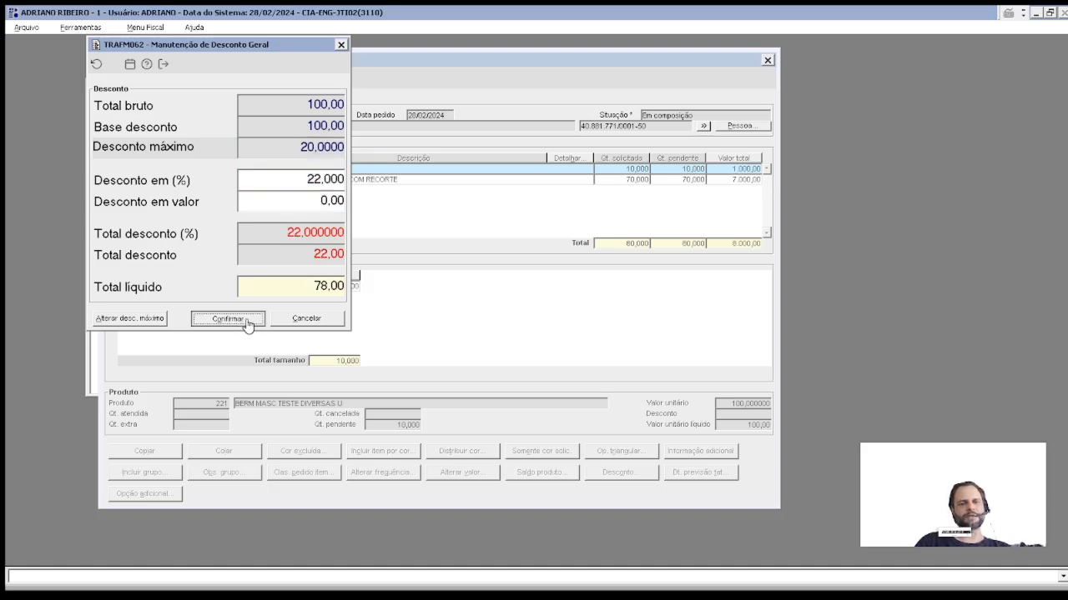
{"action": "left_click", "coordinate": [347, 252]}
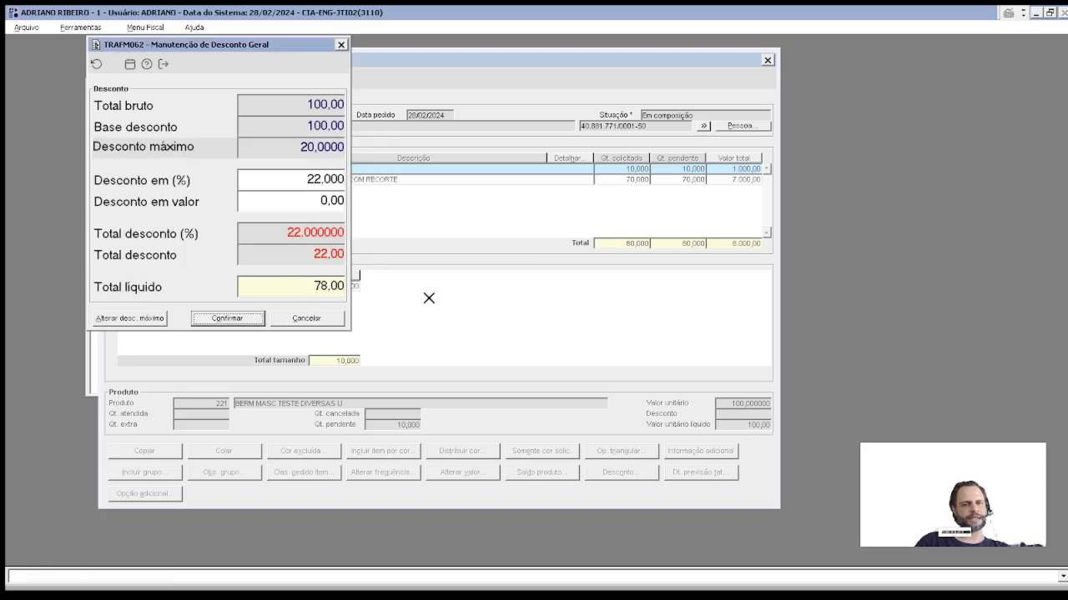
{"action": "left_click", "coordinate": [336, 324]}
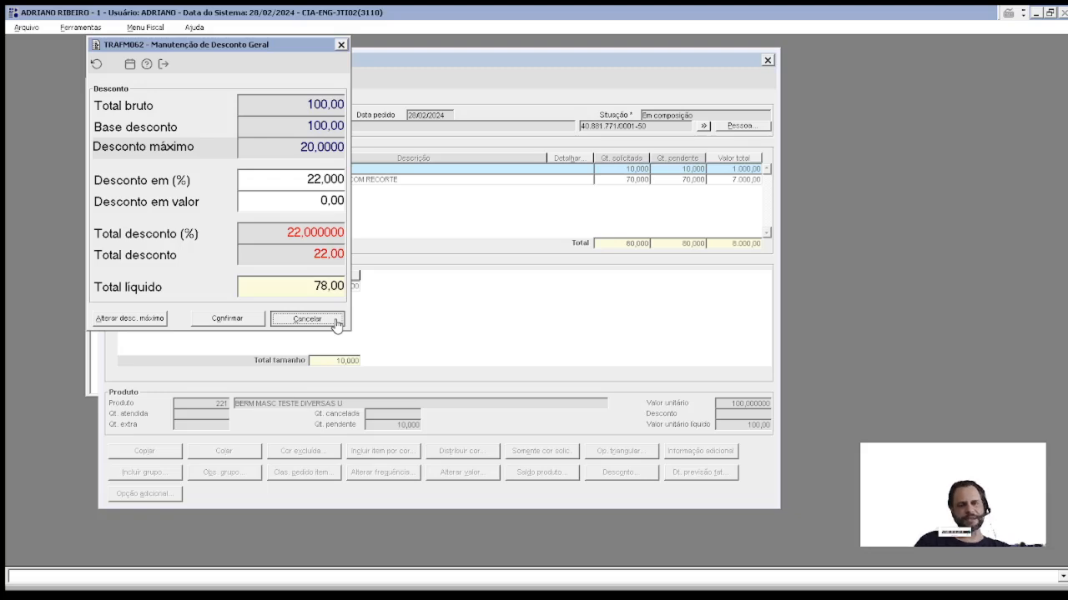
{"action": "left_click", "coordinate": [337, 324]}
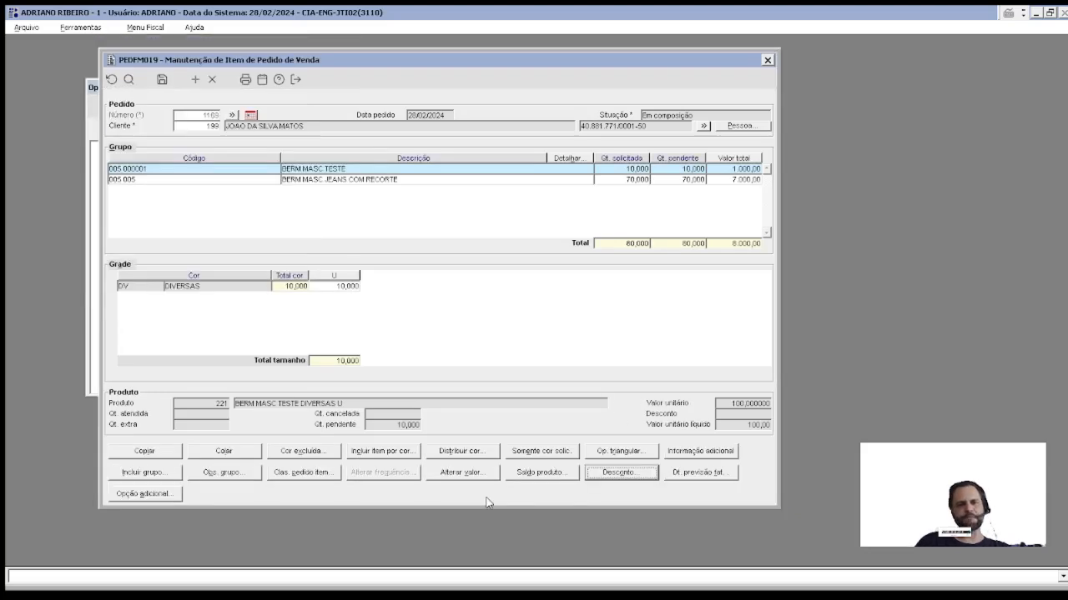
Step: Request the BERM MASC TESTE stock balance by individual product, which is denied for lack of permission
{"action": "left_click", "coordinate": [519, 474]}
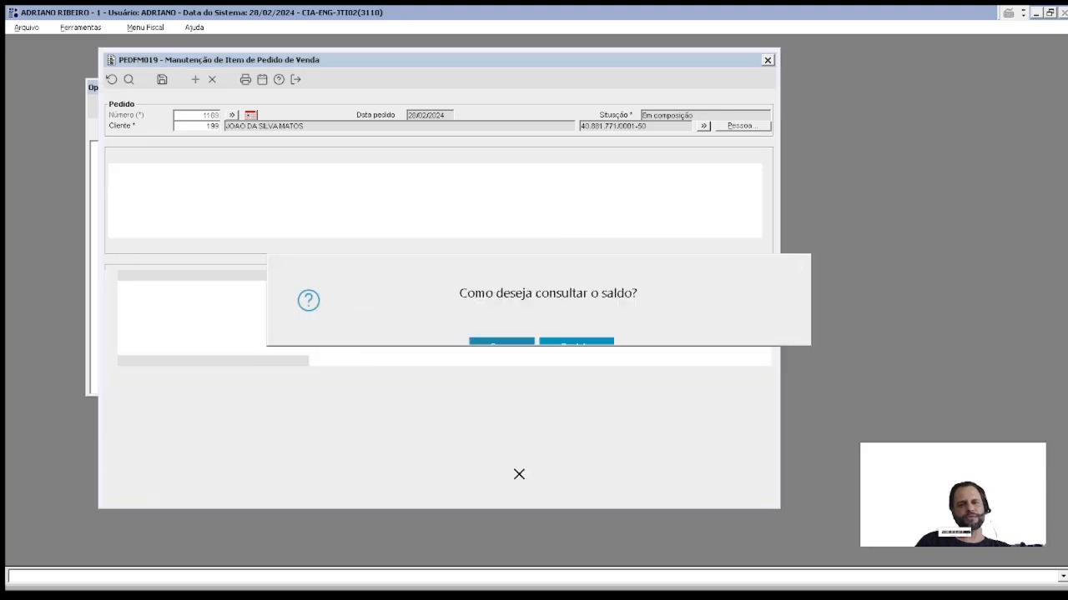
{"action": "left_click", "coordinate": [588, 342]}
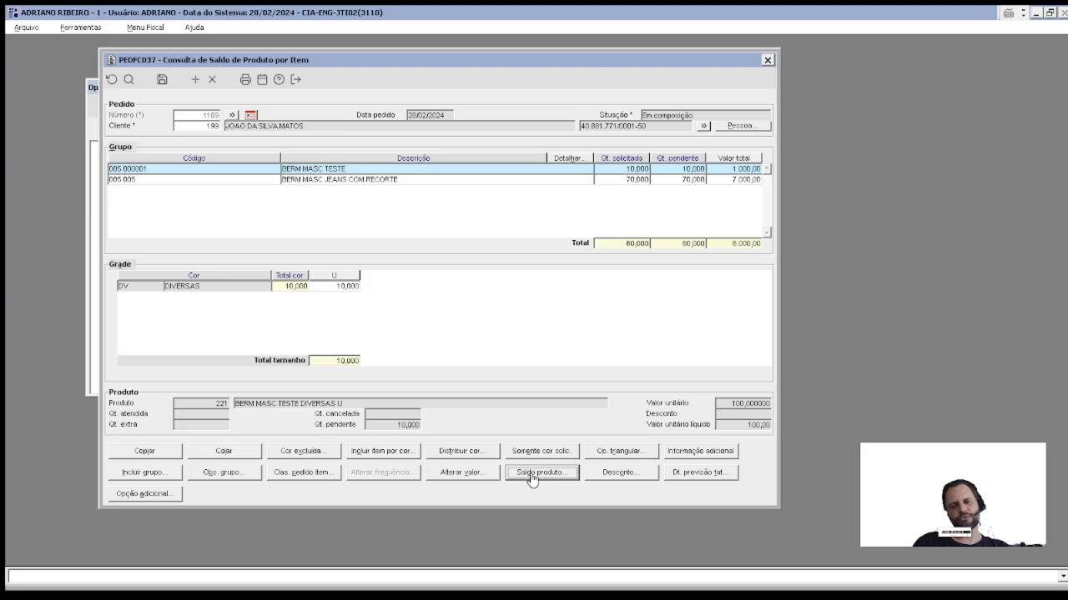
Step: Inspect the 100 unit price without changing it, then save the items of order 1169
{"action": "left_click", "coordinate": [461, 472]}
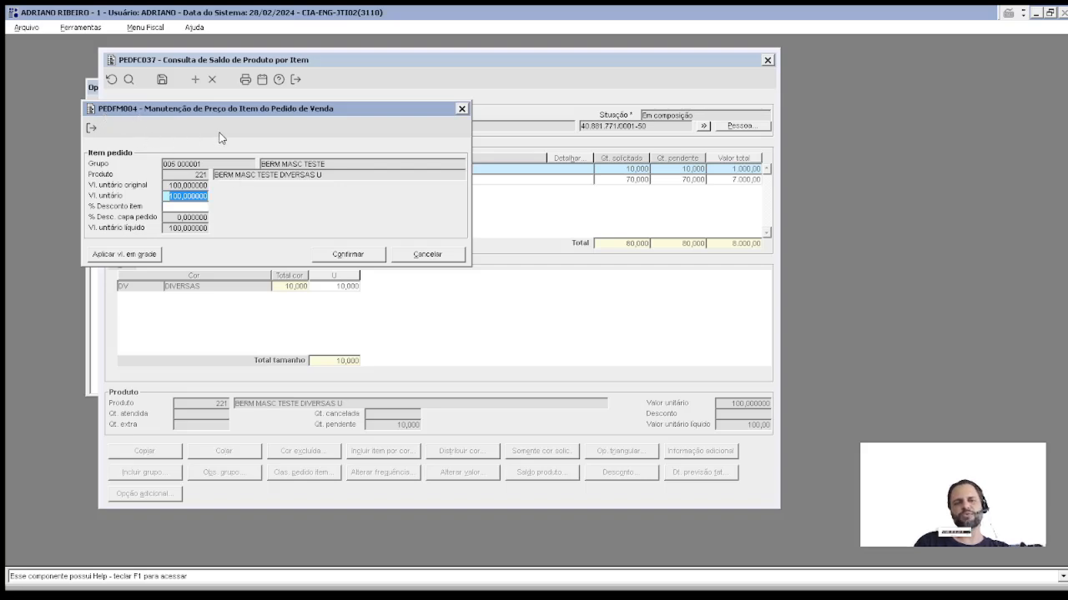
{"action": "left_click_drag", "start_coordinate": [177, 196], "coordinate": [218, 190]}
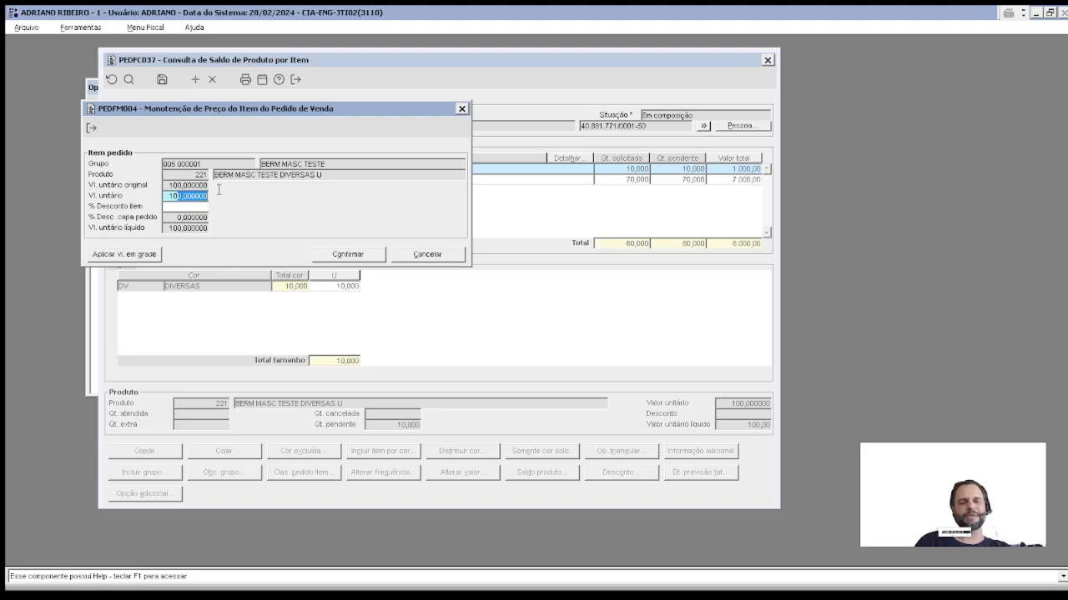
{"action": "left_click", "coordinate": [428, 254]}
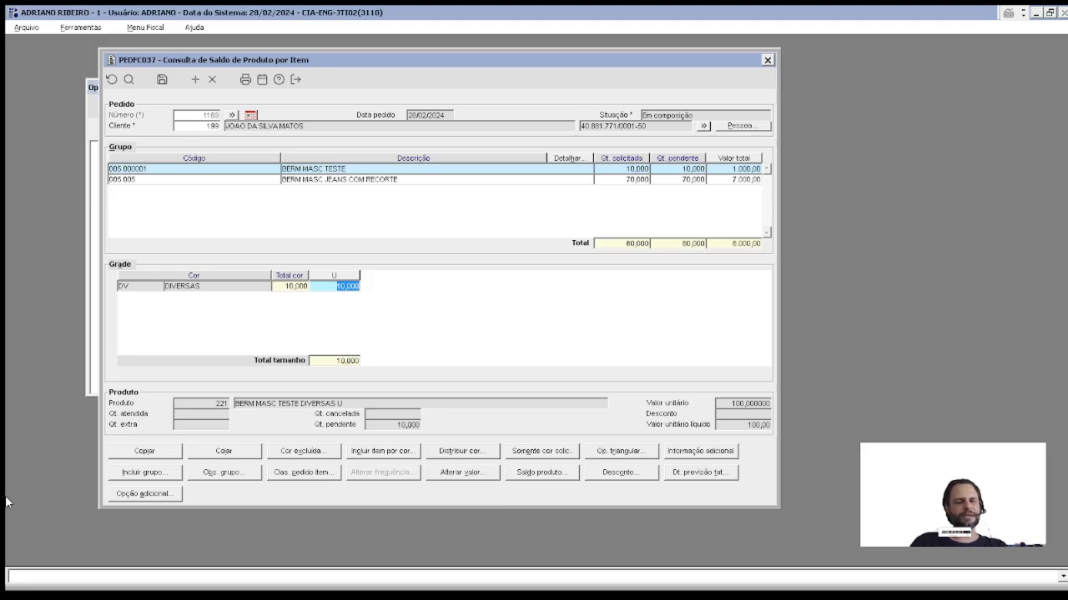
{"action": "left_click_drag", "start_coordinate": [334, 288], "coordinate": [375, 292]}
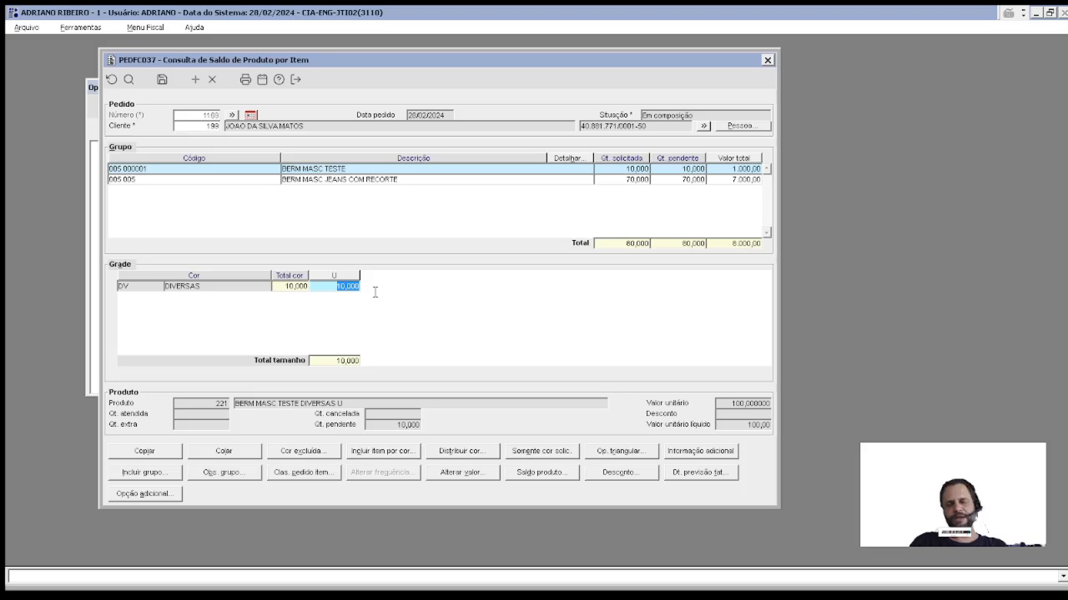
{"action": "left_click", "coordinate": [163, 81]}
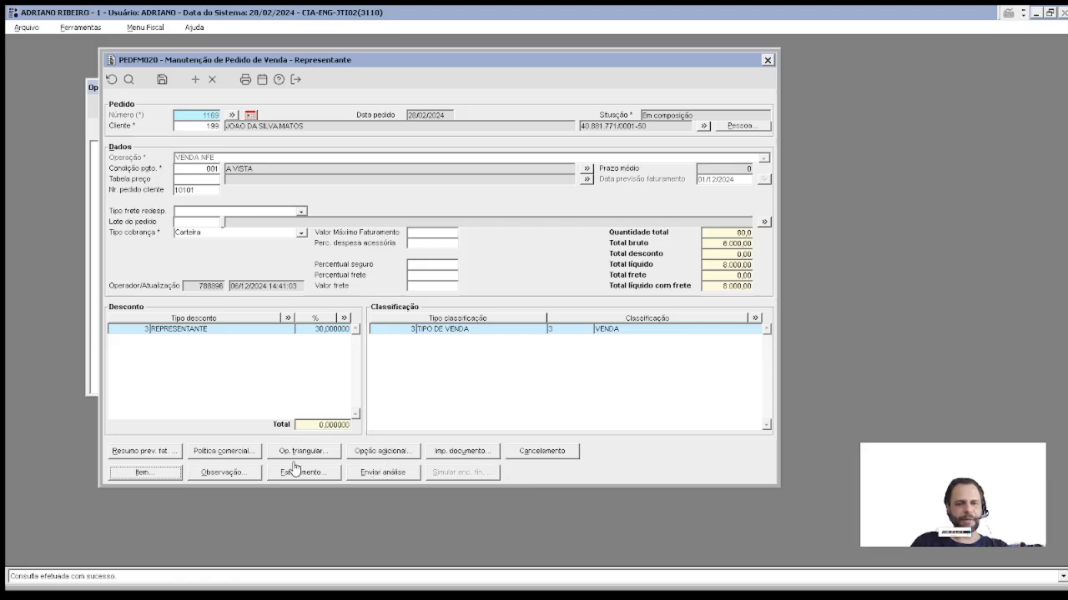
Step: Simulate the commercial policy on order 1169 and close the policy window
{"action": "left_click", "coordinate": [225, 451]}
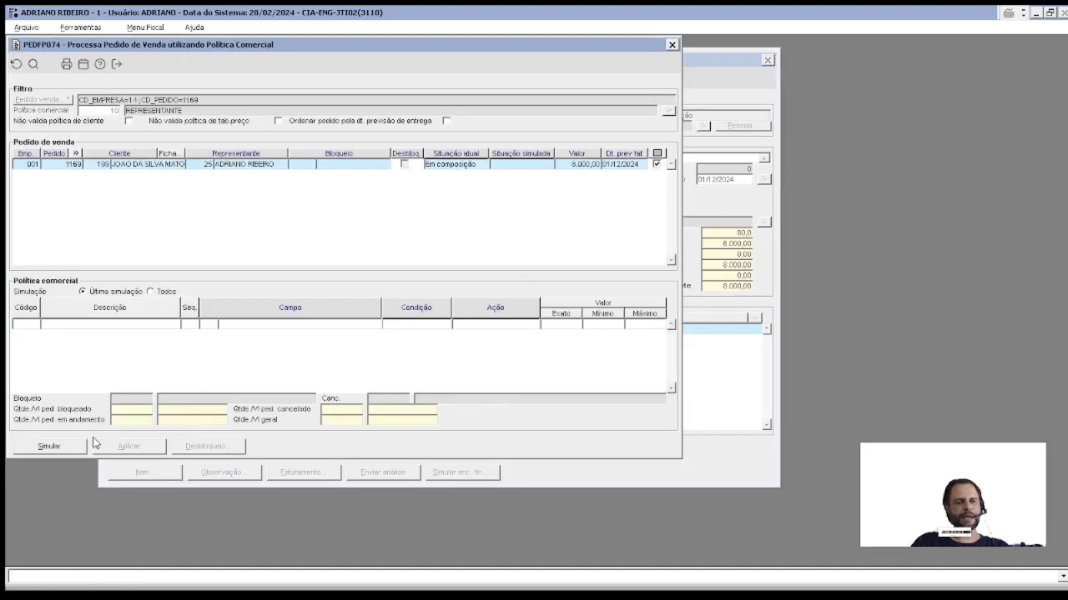
{"action": "left_click", "coordinate": [67, 450]}
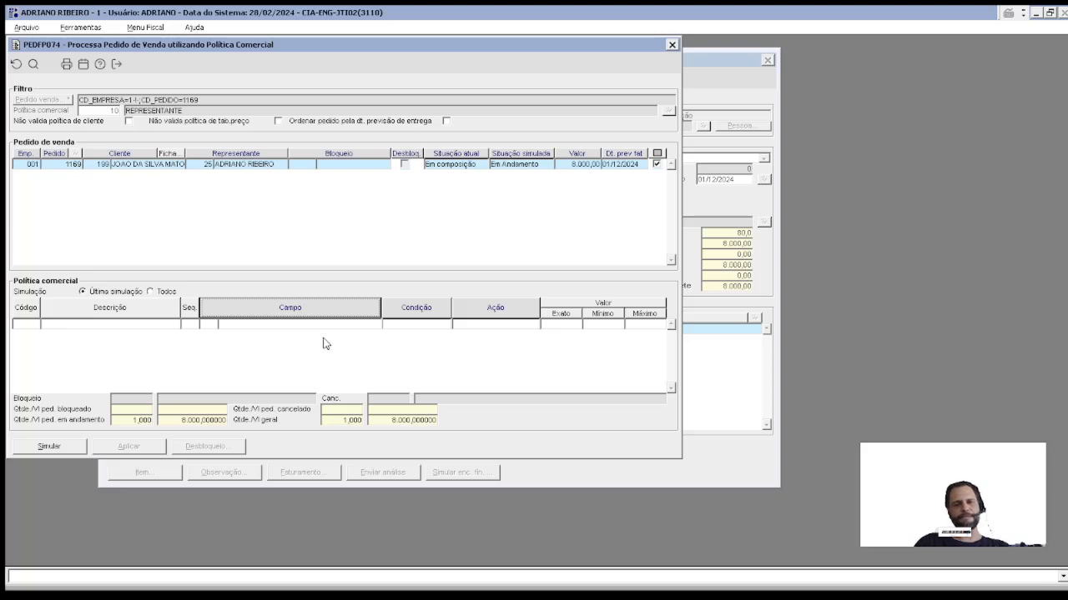
{"action": "key", "text": "Escape"}
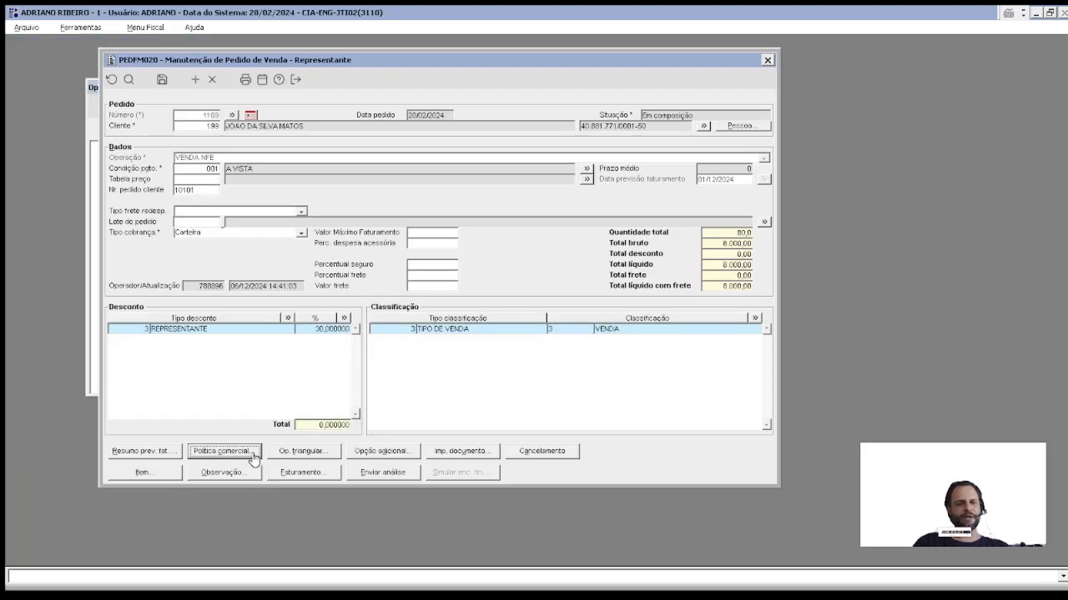
Step: Send order 1169 to headquarters for analysis, confirming and dismissing the success message
{"action": "left_click", "coordinate": [365, 472]}
{"action": "left_click", "coordinate": [557, 347]}
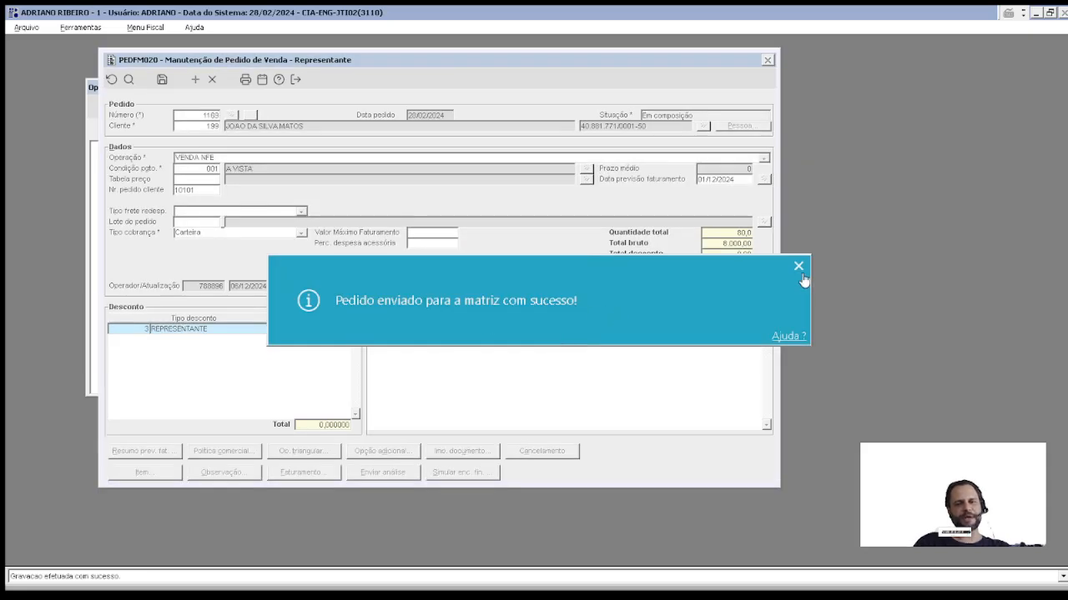
{"action": "left_click", "coordinate": [798, 266]}
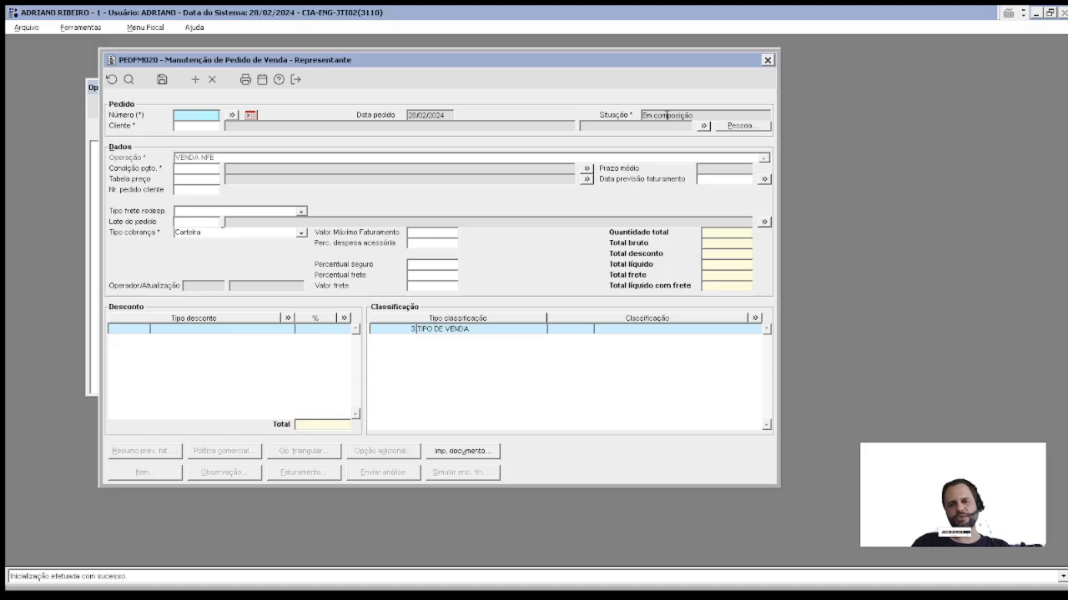
Step: Browse the representative's orders 1167–1169 in the lookup, seeing 1169 marked Em análise
{"action": "left_click", "coordinate": [232, 115]}
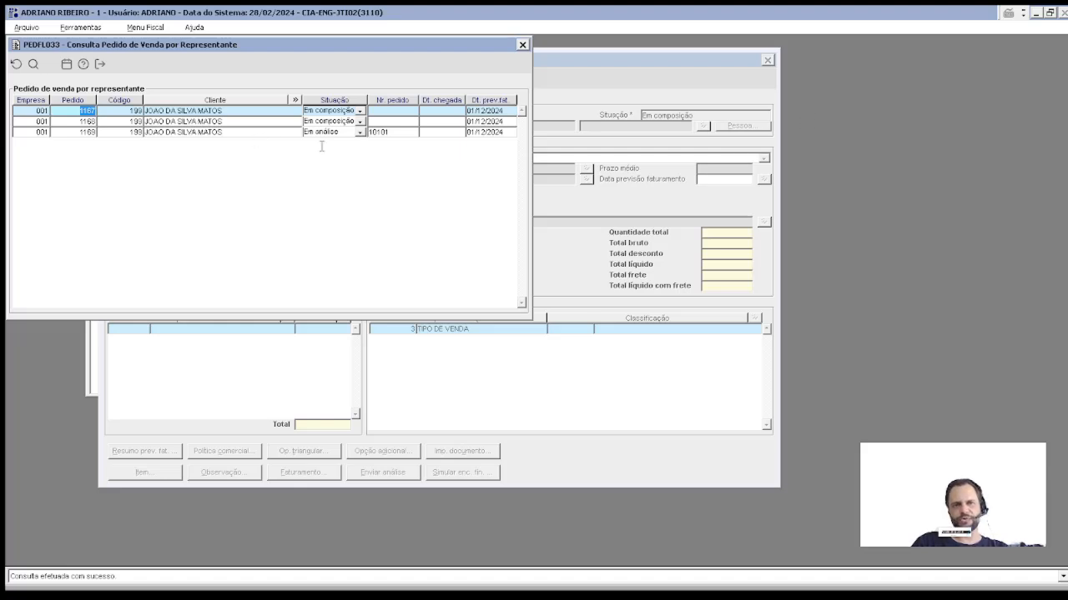
{"action": "left_click", "coordinate": [75, 122]}
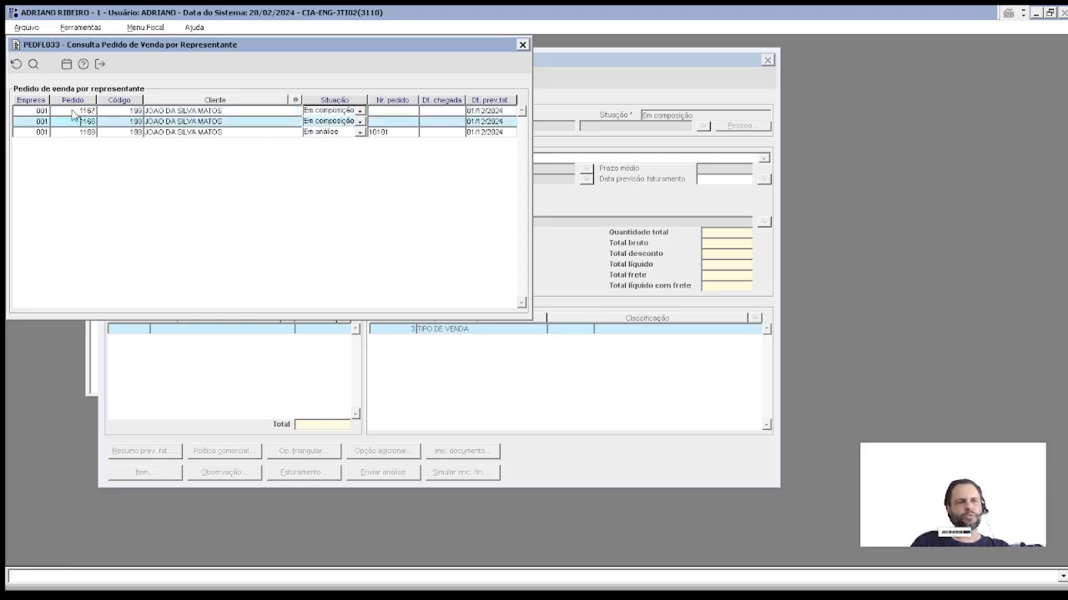
{"action": "left_click", "coordinate": [75, 111]}
{"action": "left_click", "coordinate": [80, 121]}
{"action": "left_click", "coordinate": [80, 111]}
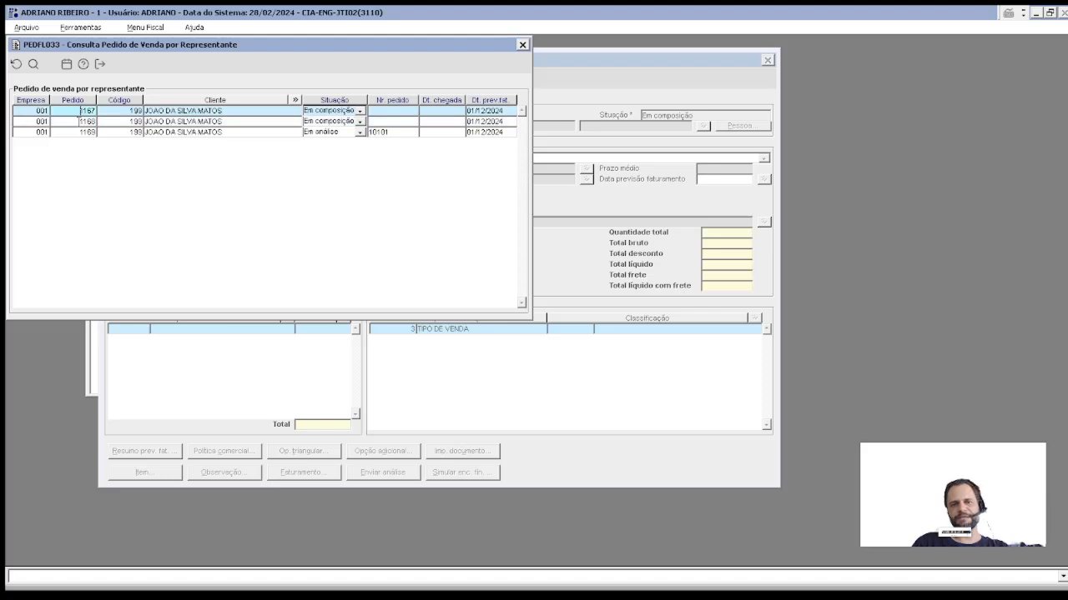
{"action": "left_click", "coordinate": [80, 122]}
{"action": "left_click", "coordinate": [88, 132]}
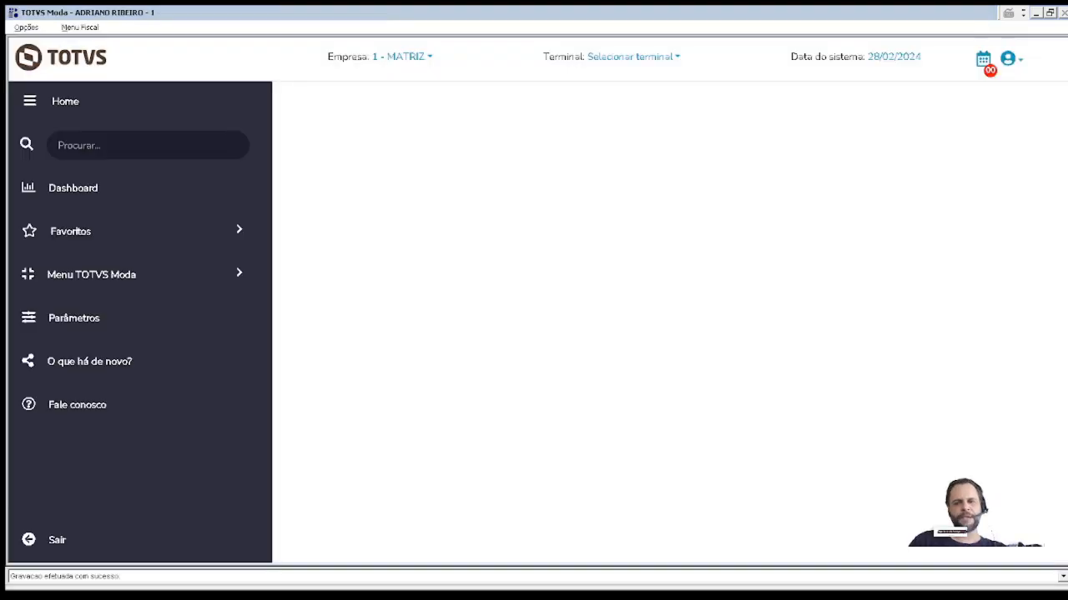
Step: Open PEDFP013 by searching pedfp013 and highlight order 1169's client name and code
{"action": "left_click", "coordinate": [111, 138]}
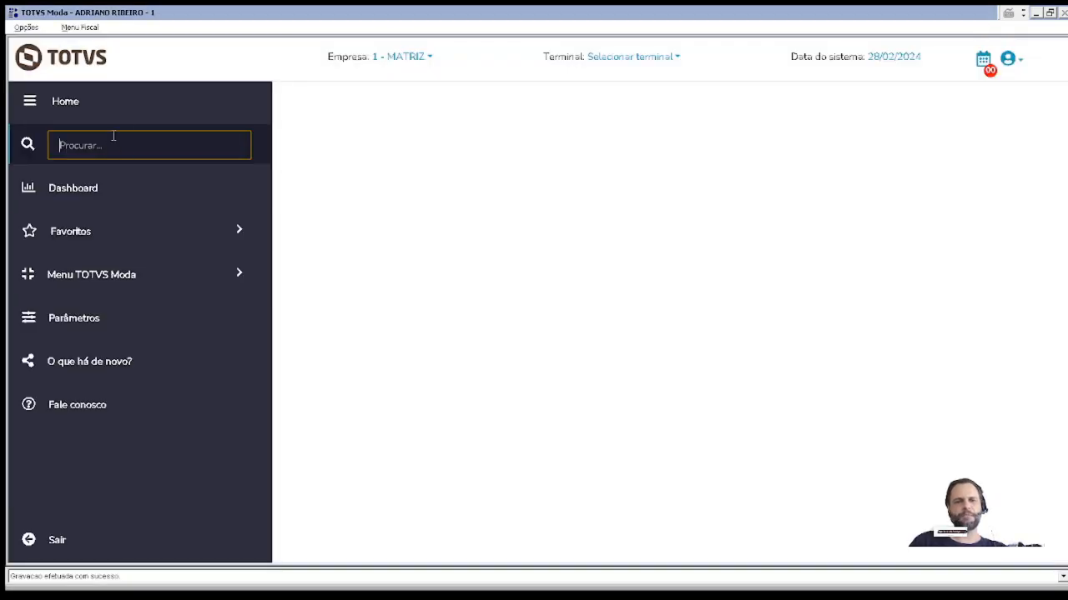
{"action": "type", "text": "pedfp013"}
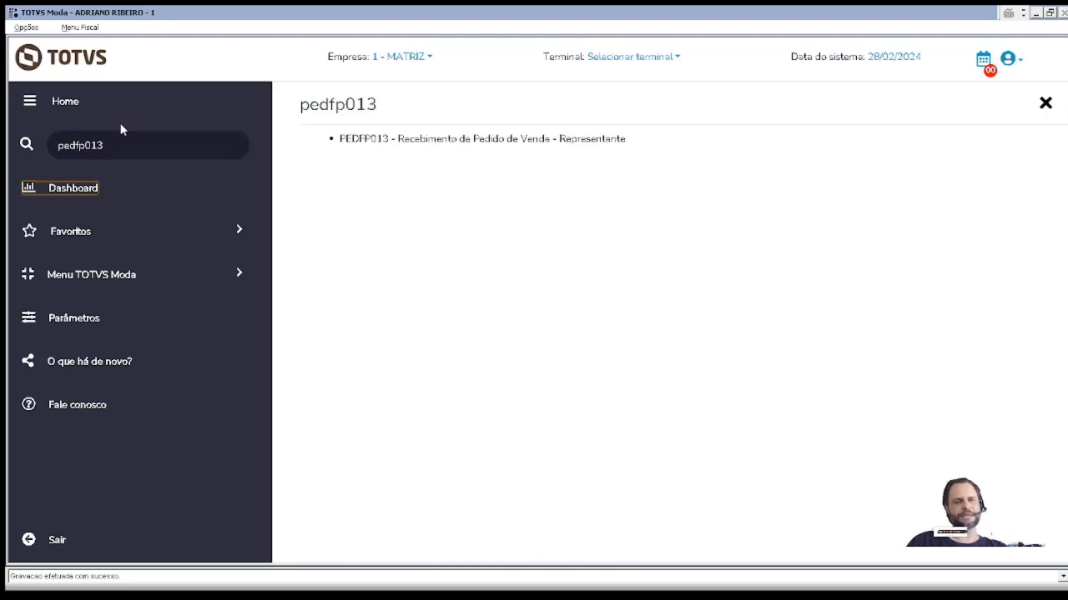
{"action": "key", "text": "Return"}
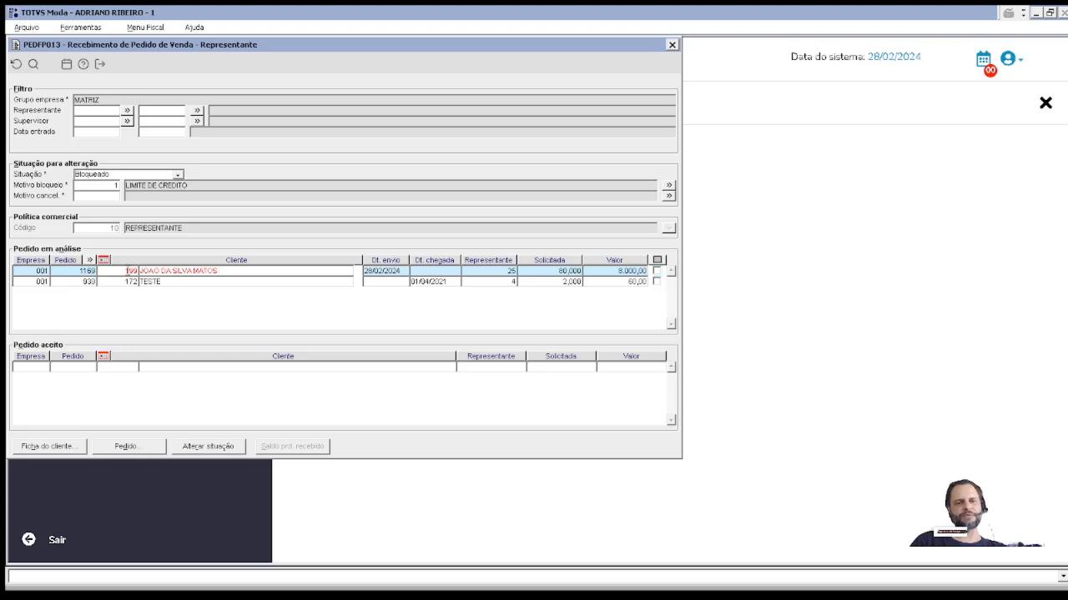
{"action": "mouse_move", "coordinate": [158, 272]}
{"action": "left_mouse_down"}
{"action": "mouse_move", "coordinate": [222, 272]}
{"action": "mouse_move", "coordinate": [108, 267]}
{"action": "mouse_move", "coordinate": [177, 269]}
{"action": "left_mouse_up"}
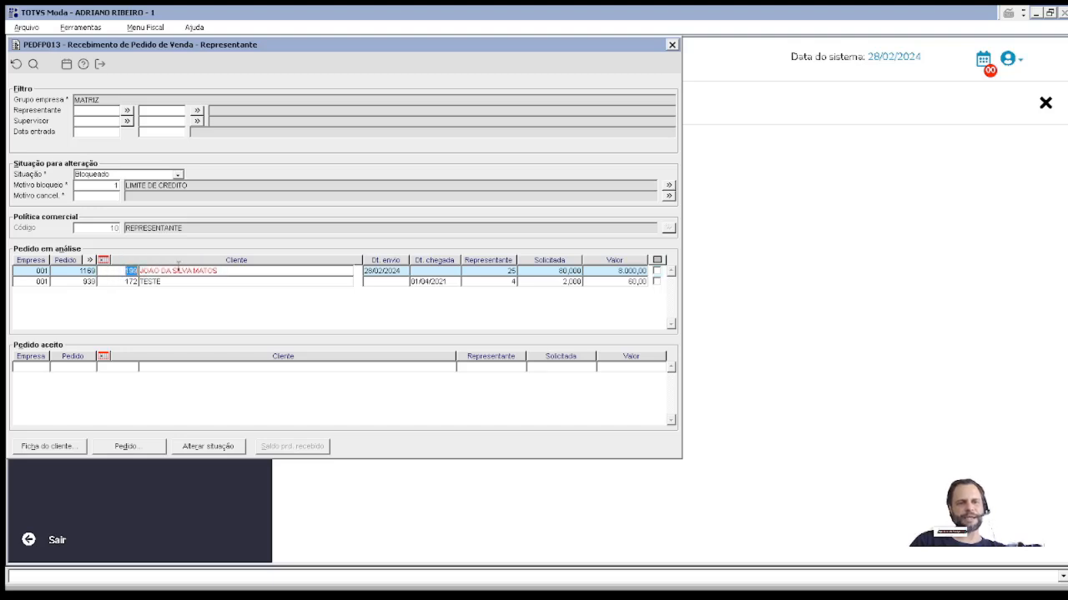
{"action": "left_click_drag", "start_coordinate": [263, 274], "coordinate": [126, 277]}
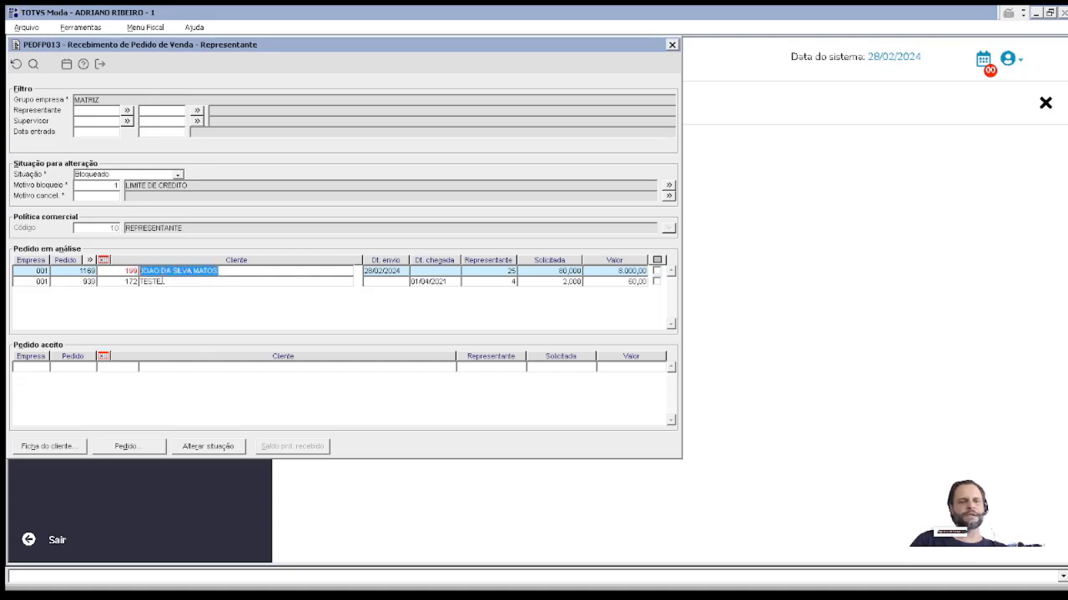
{"action": "left_click_drag", "start_coordinate": [130, 269], "coordinate": [176, 266]}
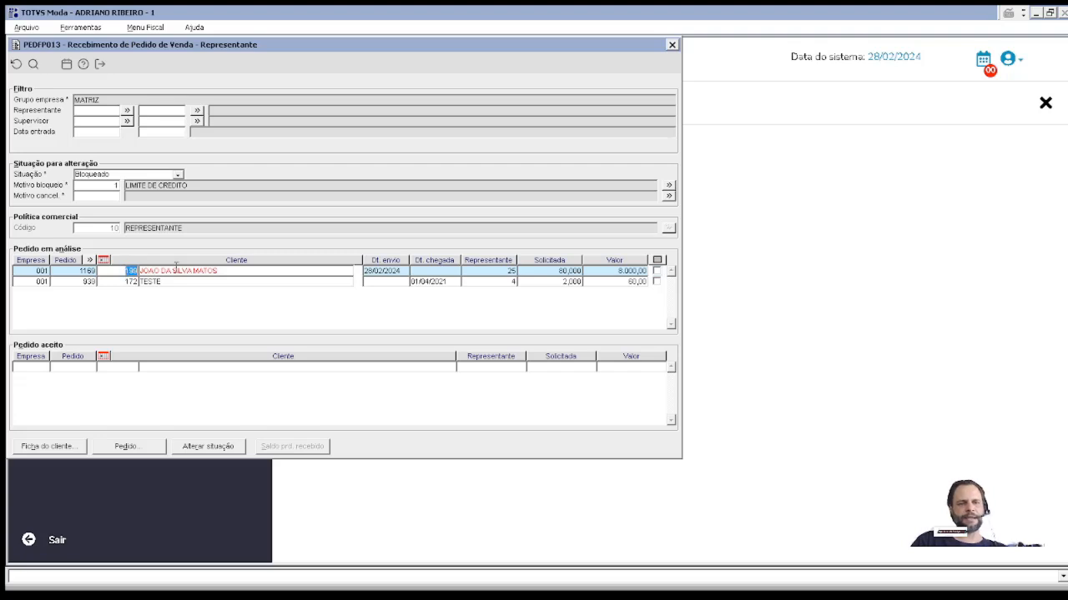
Step: Open PESFM010 from Menu auxiliar and review client 199's customer data, status Em análise
{"action": "left_click", "coordinate": [95, 31]}
{"action": "type", "text": "PESFM010"}
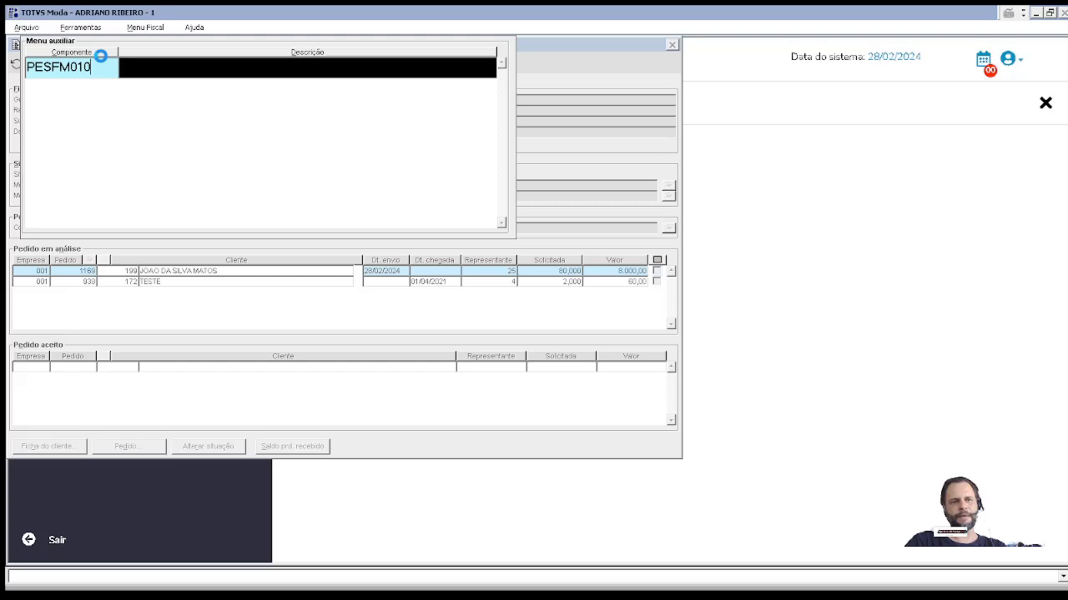
{"action": "key", "text": "Return"}
{"action": "key", "text": "Return"}
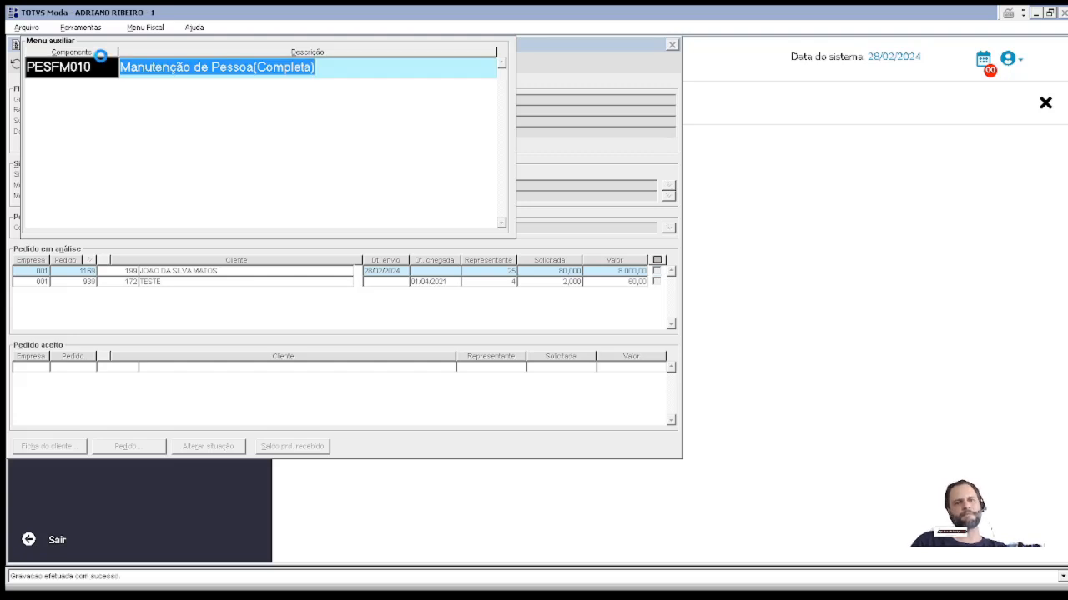
{"action": "key", "text": "Return"}
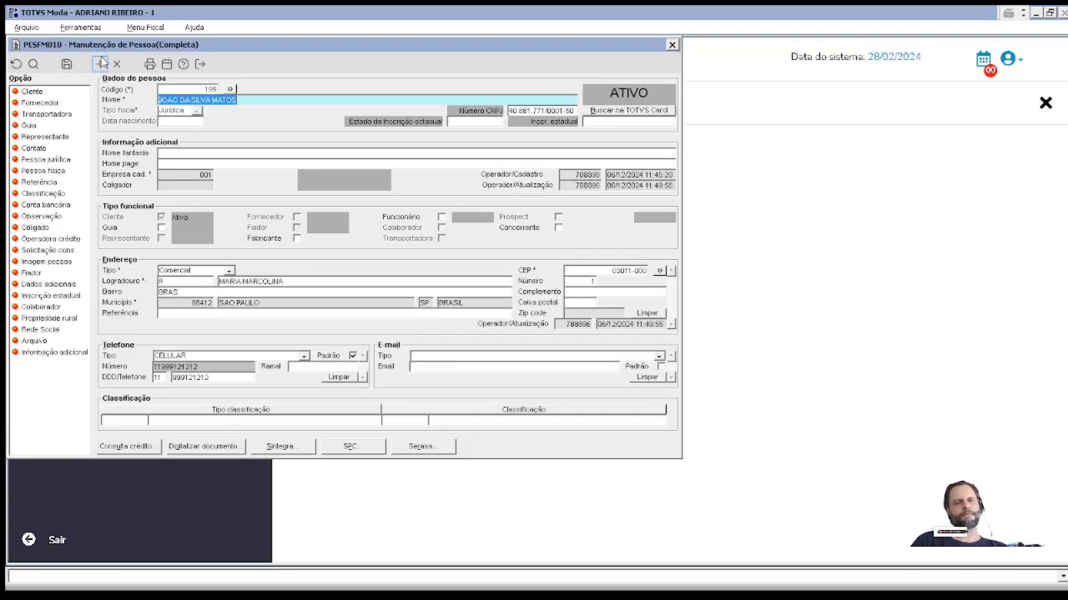
{"action": "left_click", "coordinate": [33, 91]}
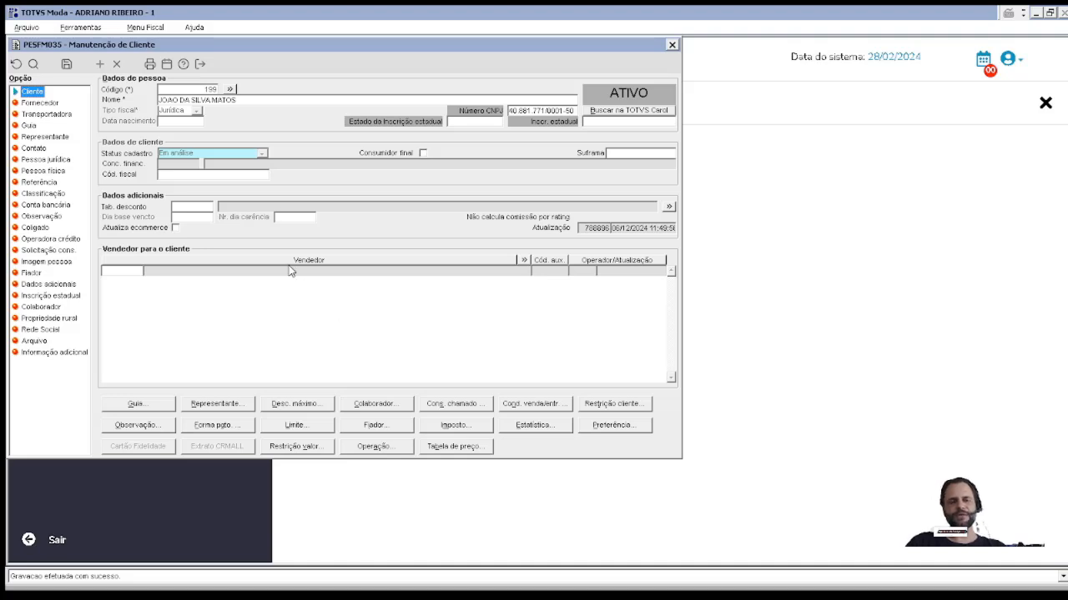
{"action": "key", "text": "Escape"}
{"action": "key", "text": "Escape"}
Step: In PESTM028, set the client's Tipo de cadastro to Normal with reason OK and save
{"action": "key", "text": "BackSpace"}
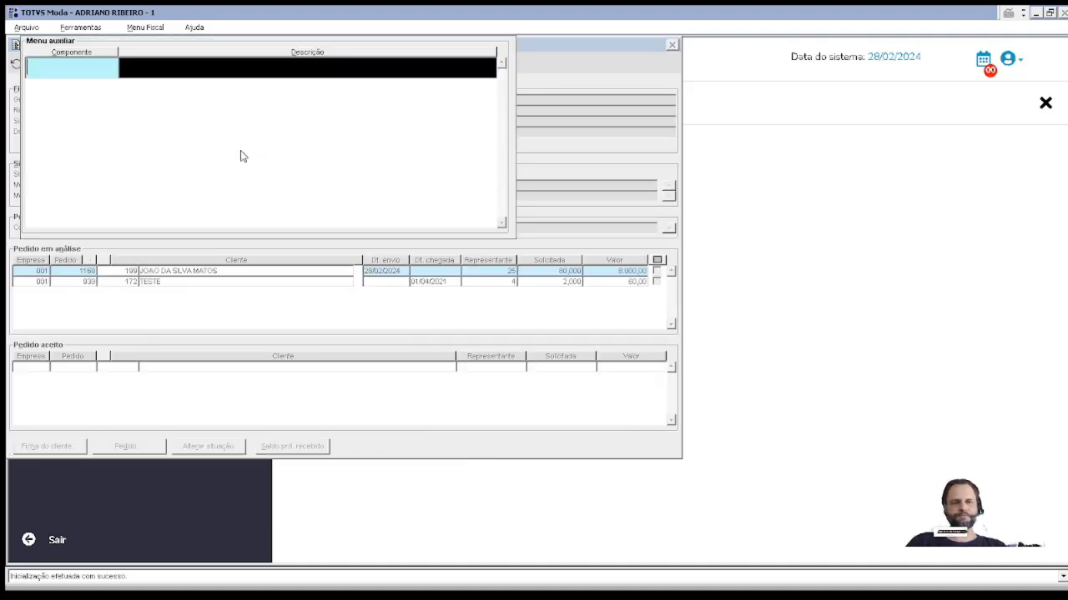
{"action": "type", "text": "PESFM027"}
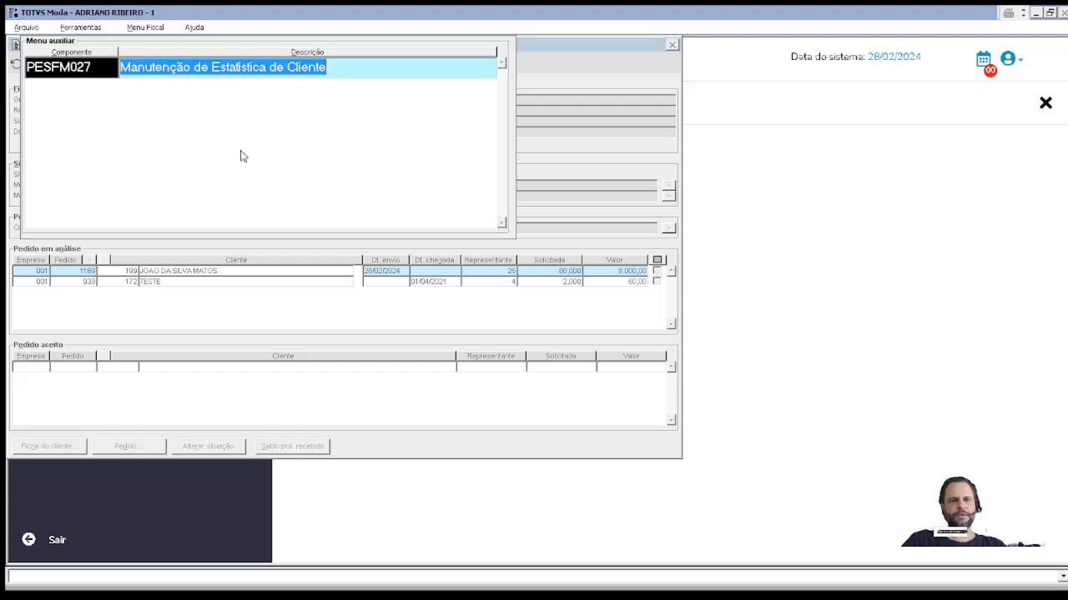
{"action": "key", "text": "Return"}
{"action": "type", "text": "PESFM028"}
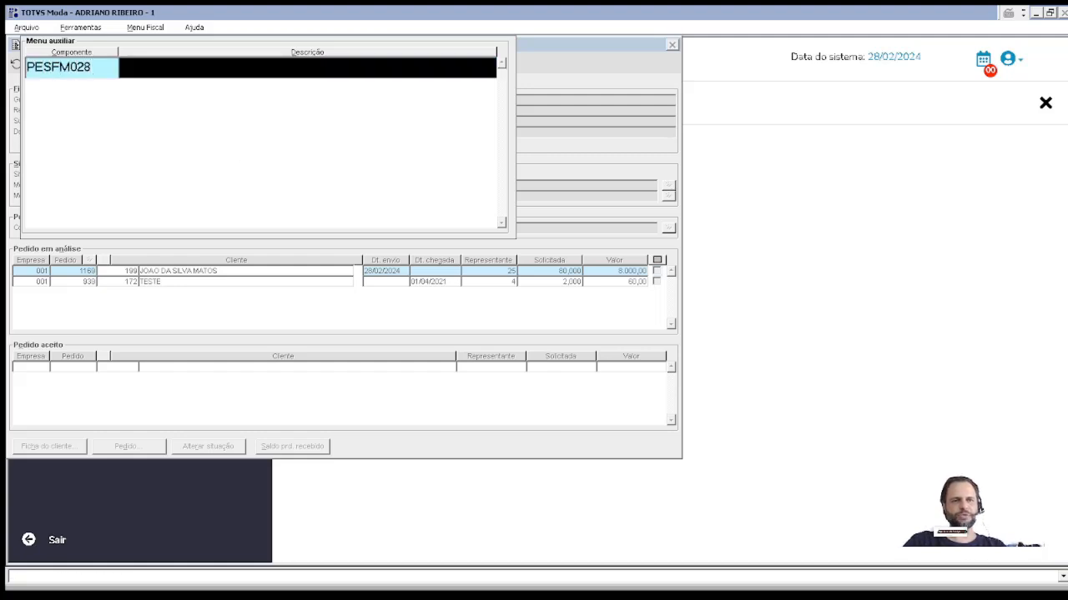
{"action": "key", "text": "Return"}
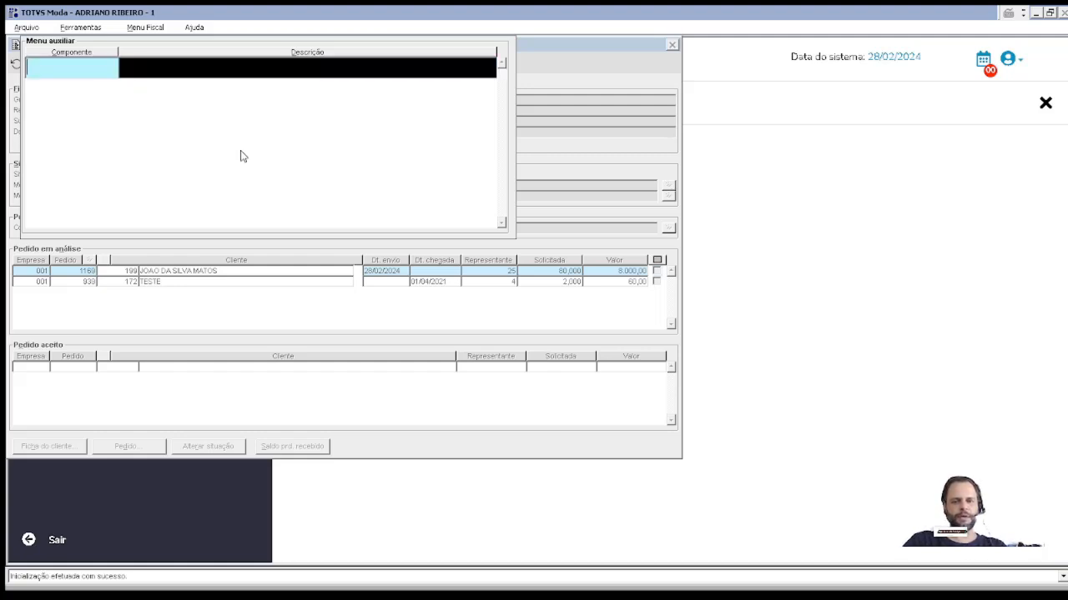
{"action": "type", "text": "PESTM028"}
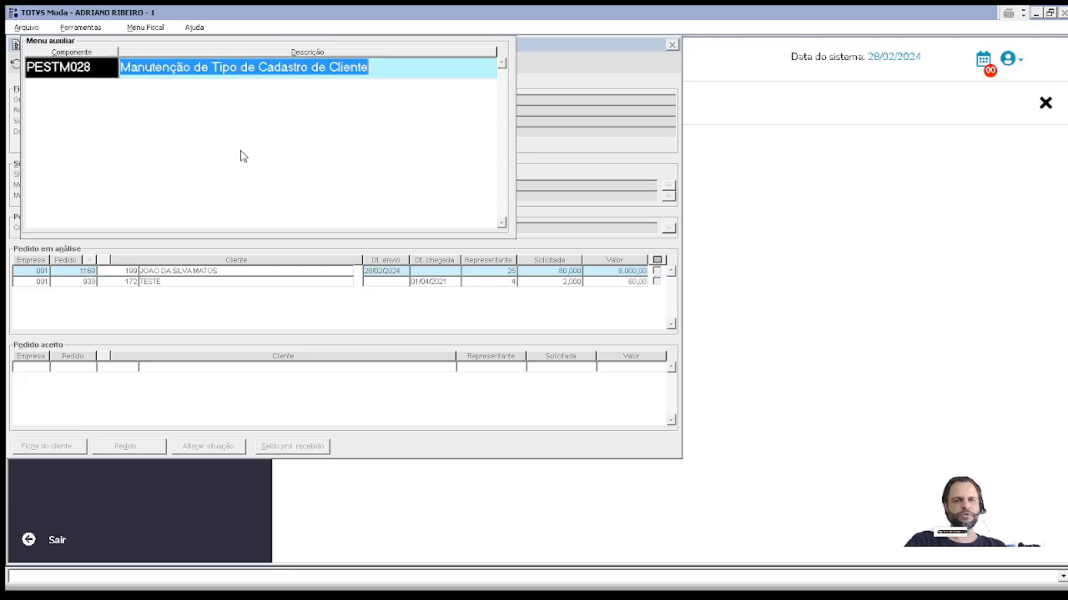
{"action": "key", "text": "Return"}
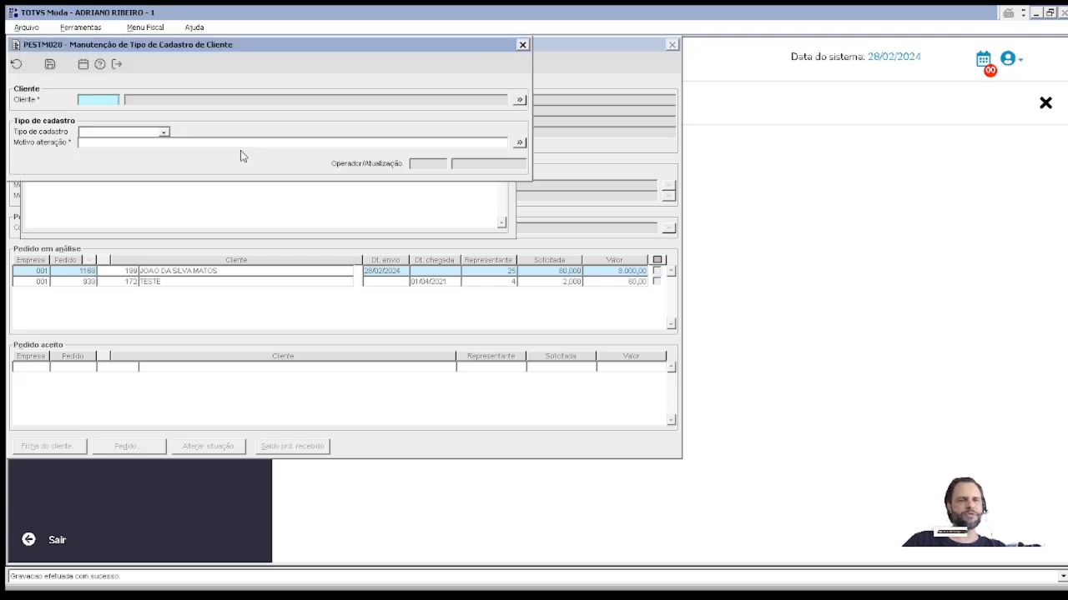
{"action": "left_click", "coordinate": [156, 132]}
{"action": "left_click", "coordinate": [130, 146]}
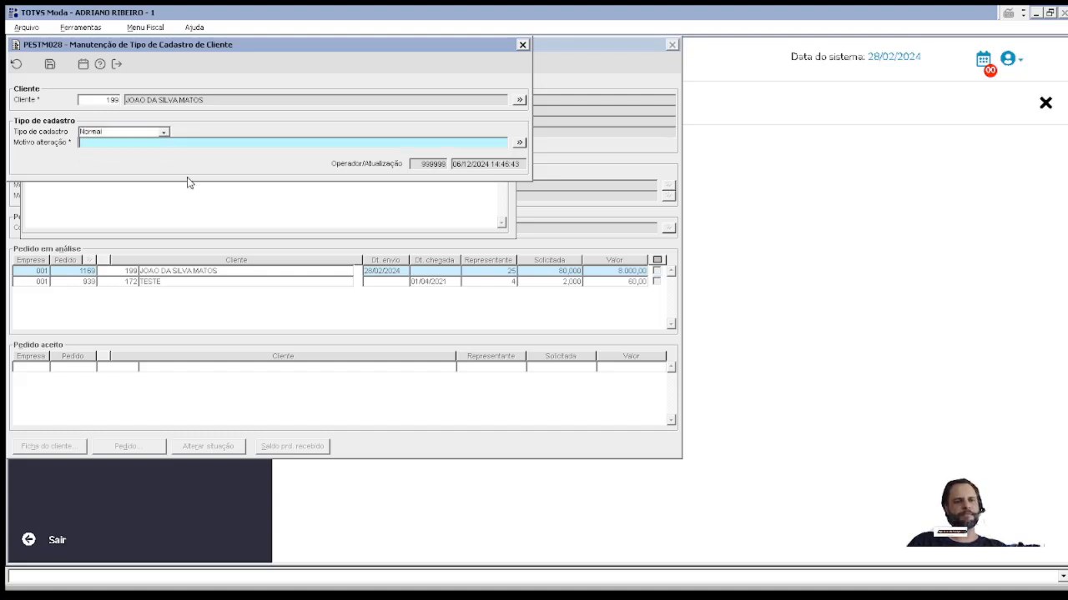
{"action": "type", "text": "OK"}
{"action": "key", "text": "ctrl+s"}
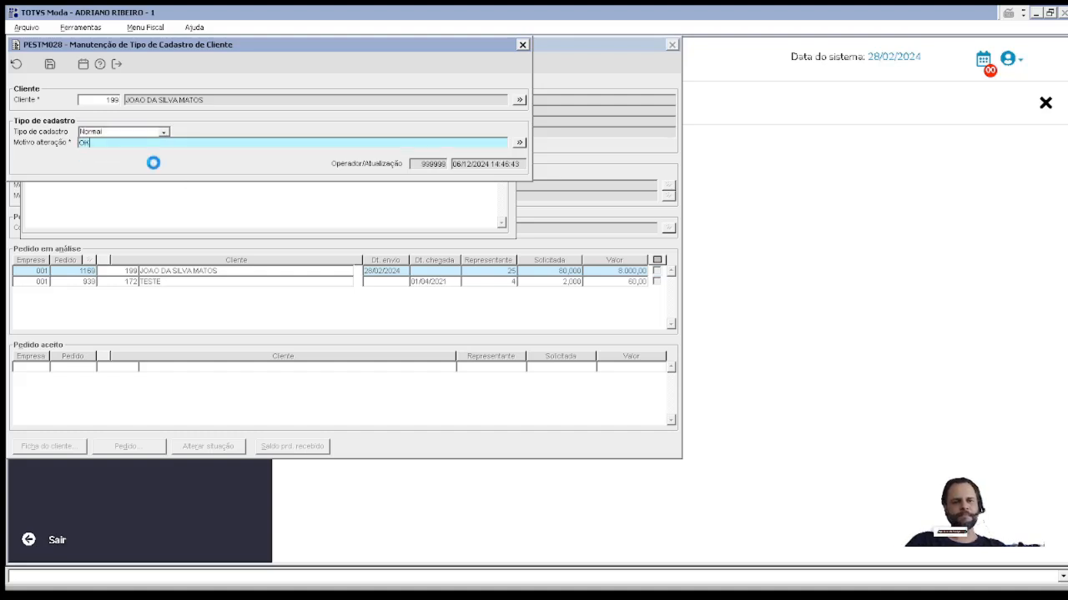
{"action": "key", "text": "Escape"}
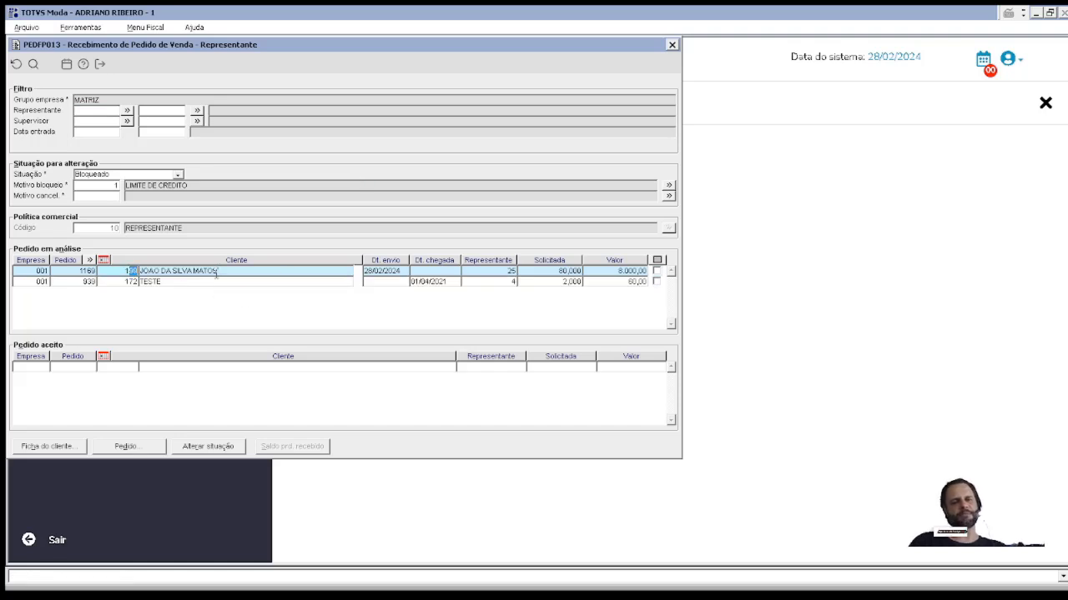
Step: Mark the client's first order and change its status to accepted, confirming with Sim
{"action": "left_click_drag", "start_coordinate": [216, 273], "coordinate": [36, 284]}
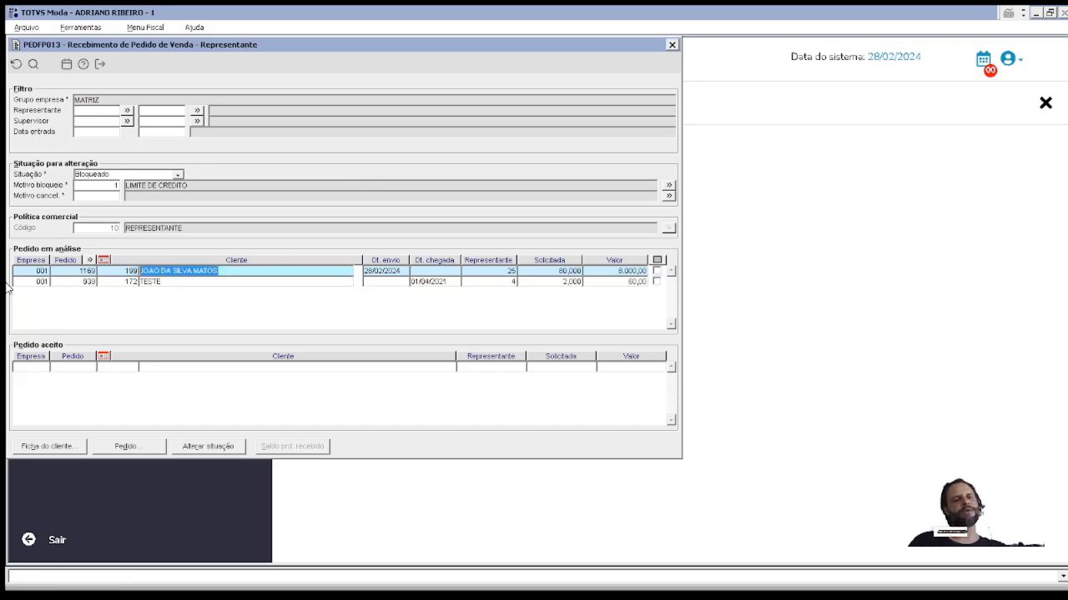
{"action": "left_click_drag", "start_coordinate": [230, 271], "coordinate": [128, 274]}
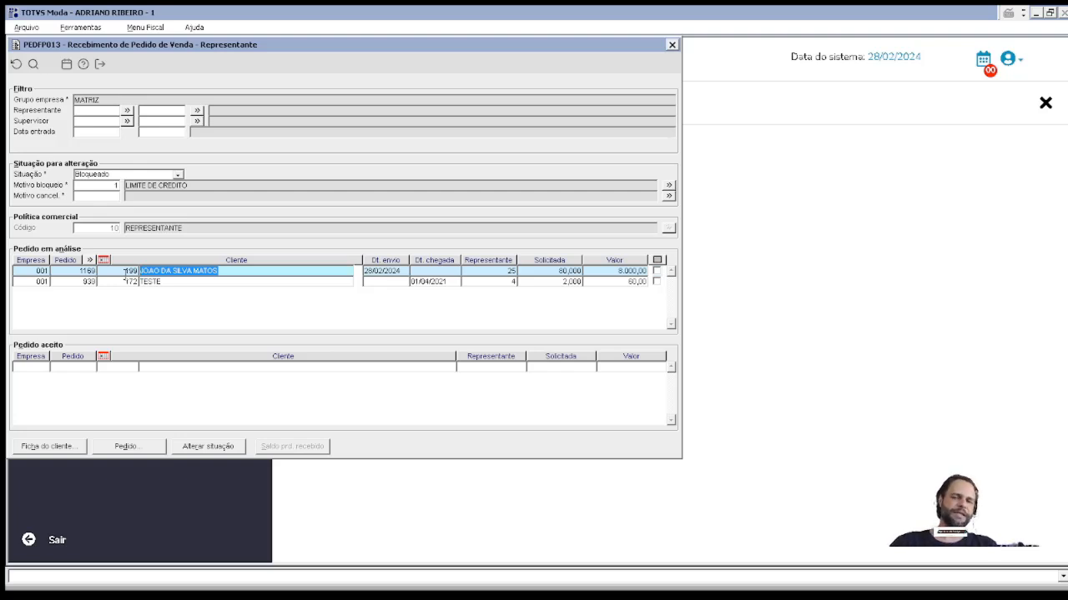
{"action": "left_click_drag", "start_coordinate": [125, 274], "coordinate": [154, 271]}
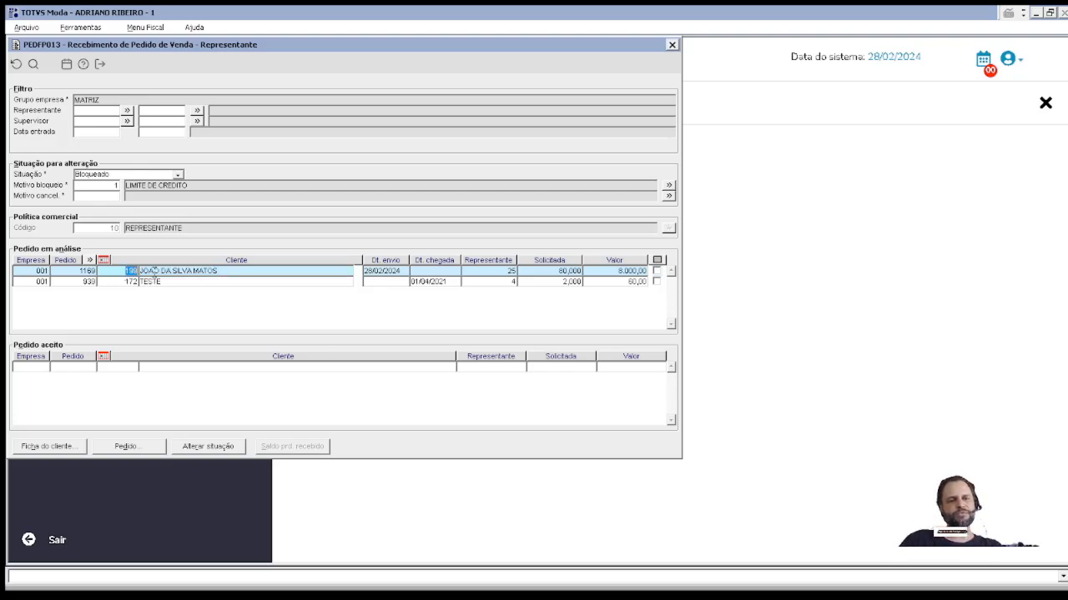
{"action": "left_click", "coordinate": [657, 271]}
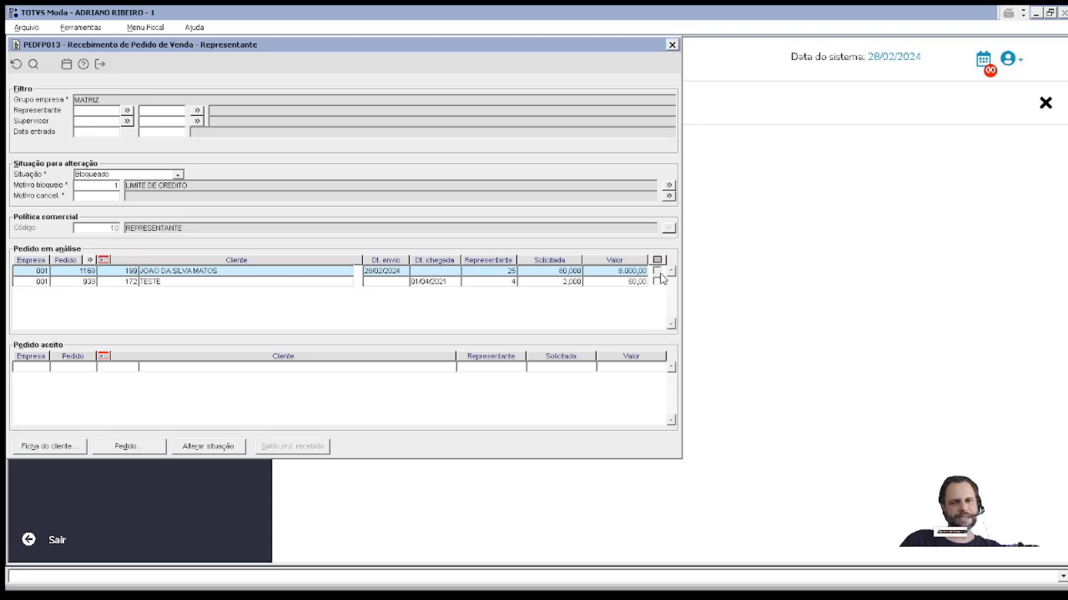
{"action": "left_click", "coordinate": [209, 447]}
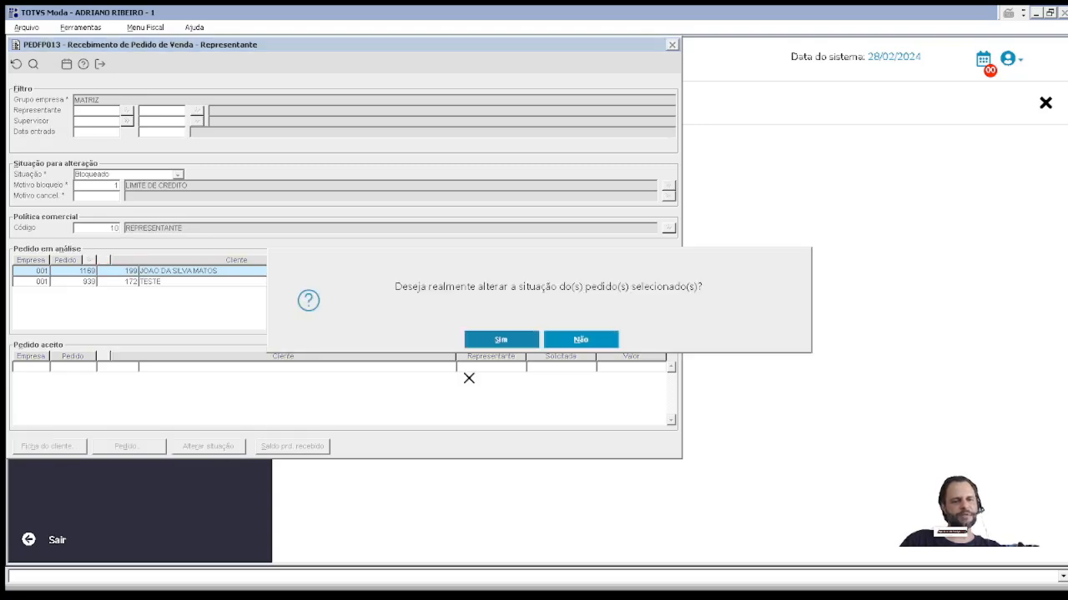
{"action": "left_click", "coordinate": [526, 345]}
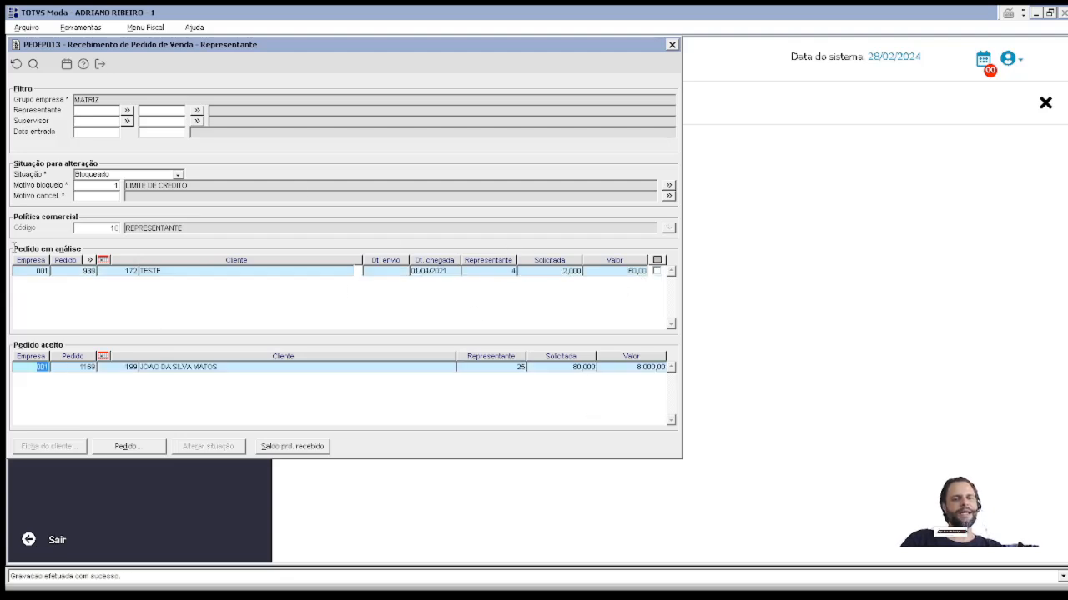
Step: Check the accepted order's details via Pedido... and select its number
{"action": "left_click", "coordinate": [129, 445]}
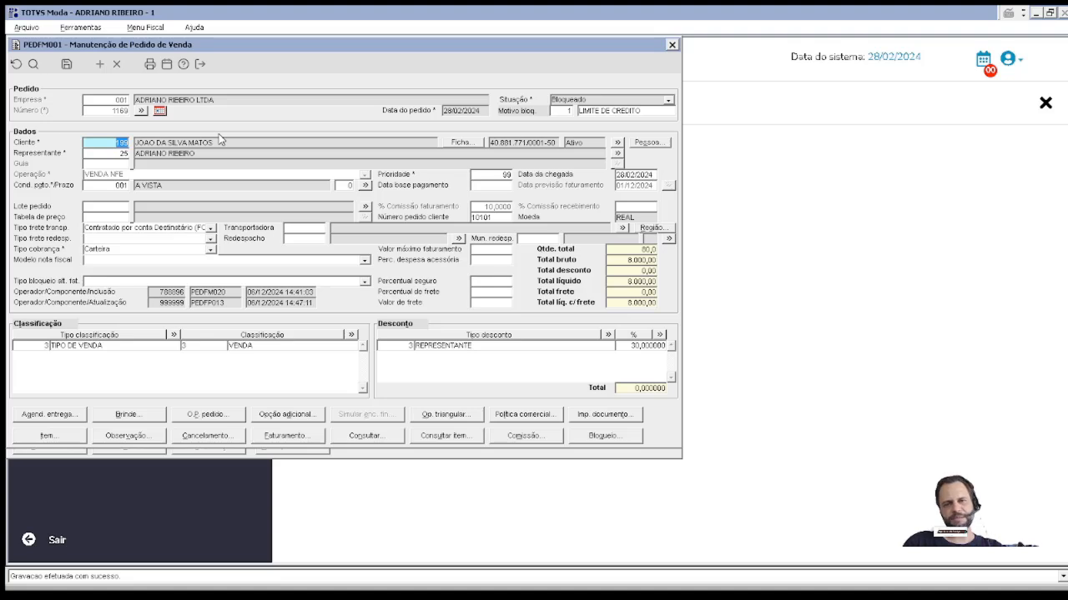
{"action": "key", "text": "Escape"}
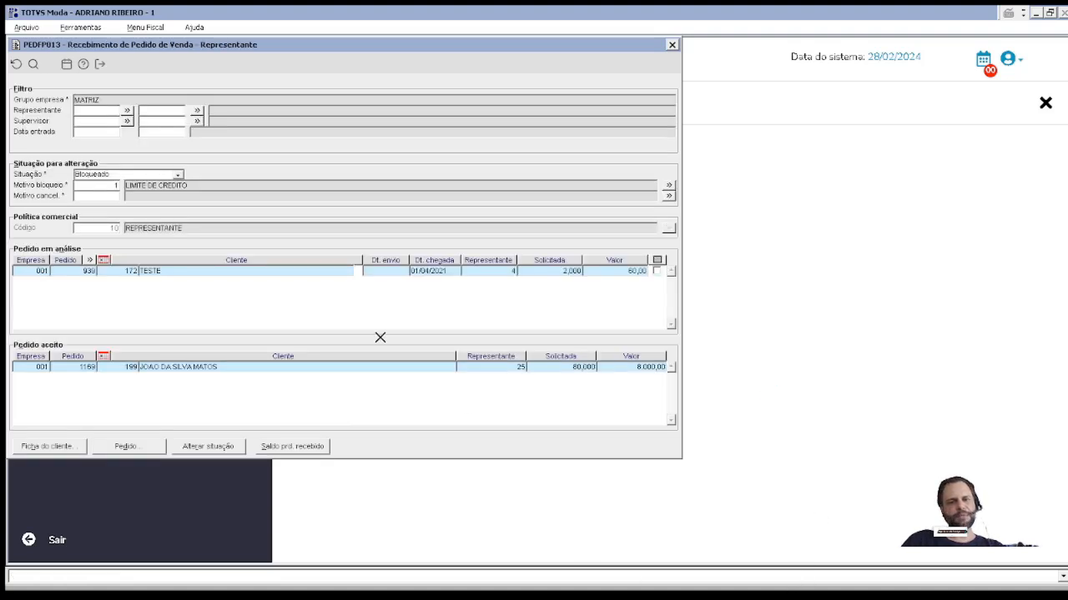
{"action": "left_click", "coordinate": [82, 368]}
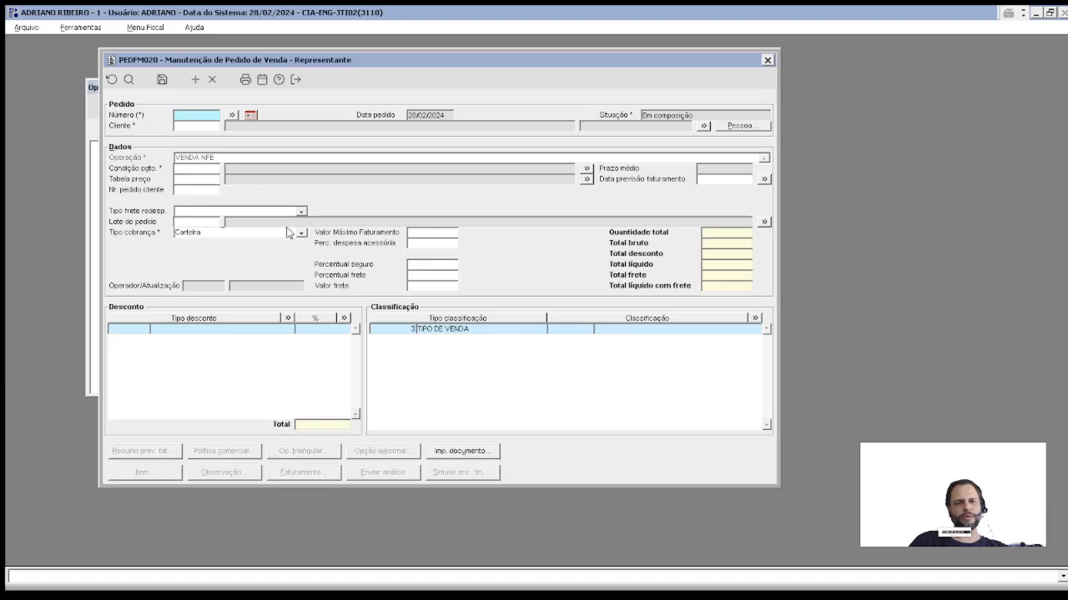
Step: Load blocked order 1169 into PEDFM020, dismiss the composition warning, and inspect its empty billing
{"action": "left_click", "coordinate": [234, 115]}
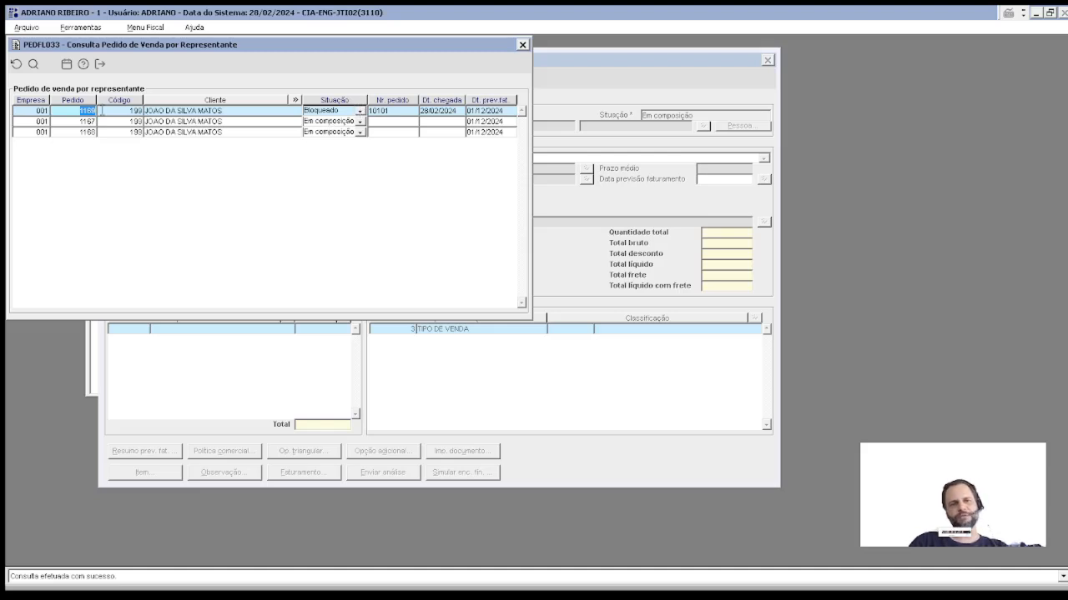
{"action": "double_click", "coordinate": [83, 110]}
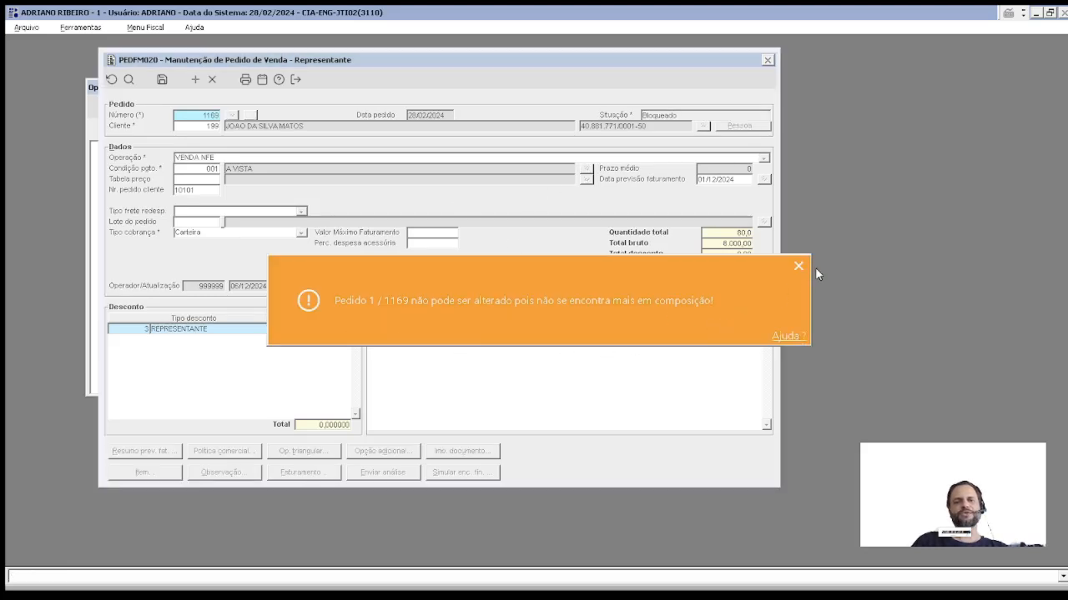
{"action": "left_click", "coordinate": [798, 267]}
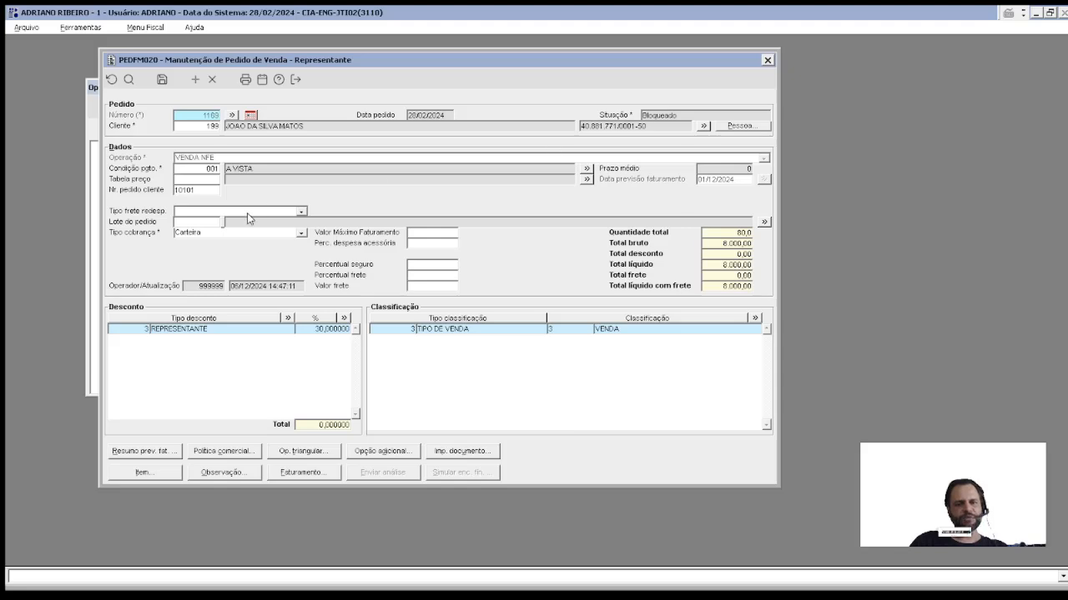
{"action": "left_click", "coordinate": [297, 478]}
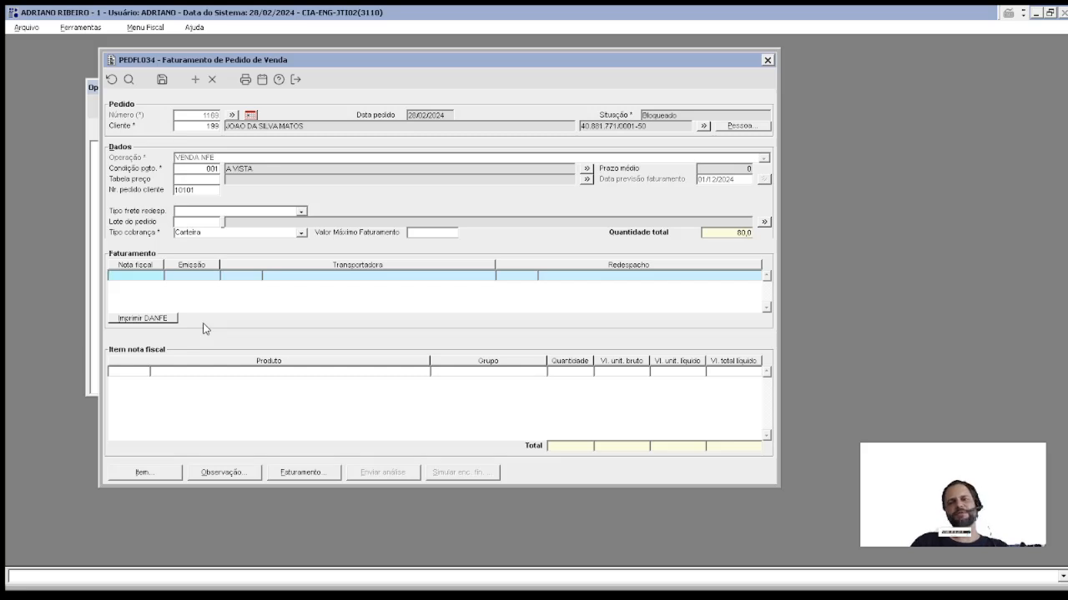
{"action": "left_click", "coordinate": [172, 276]}
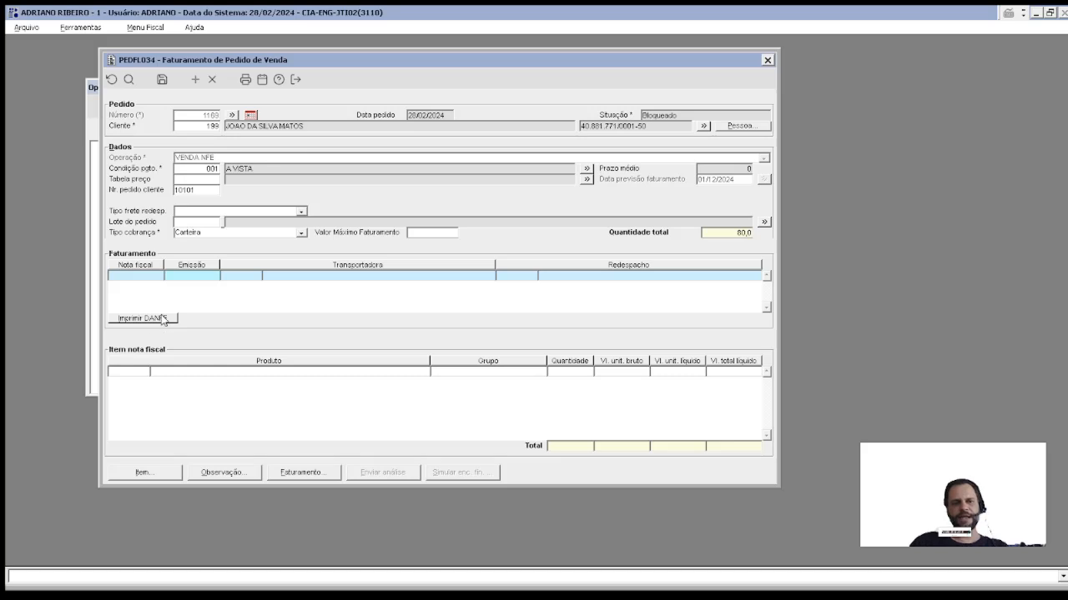
{"action": "key", "text": "Escape"}
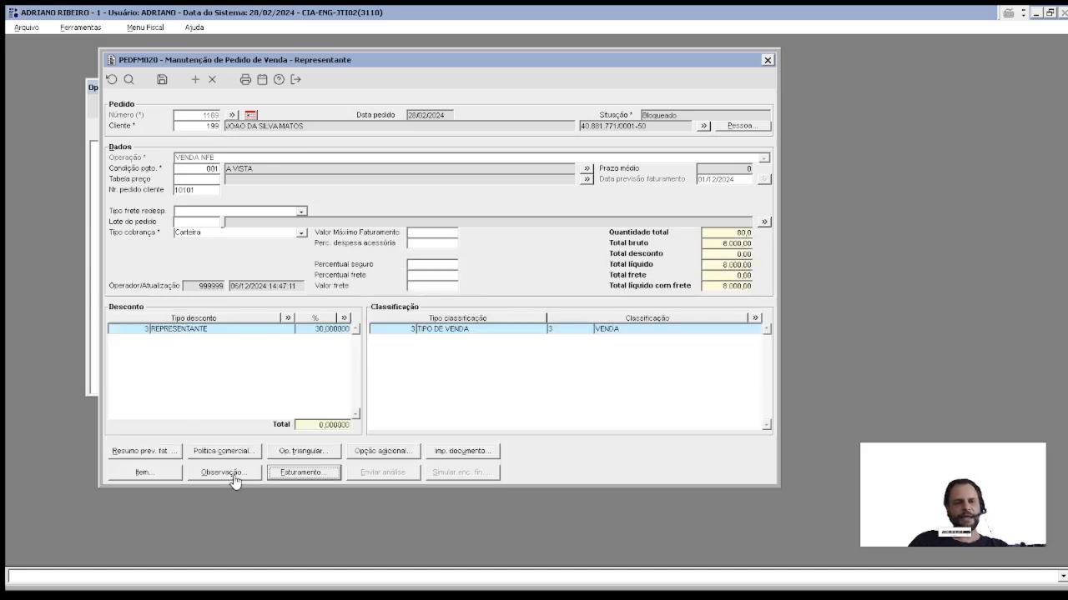
{"action": "left_click", "coordinate": [230, 472]}
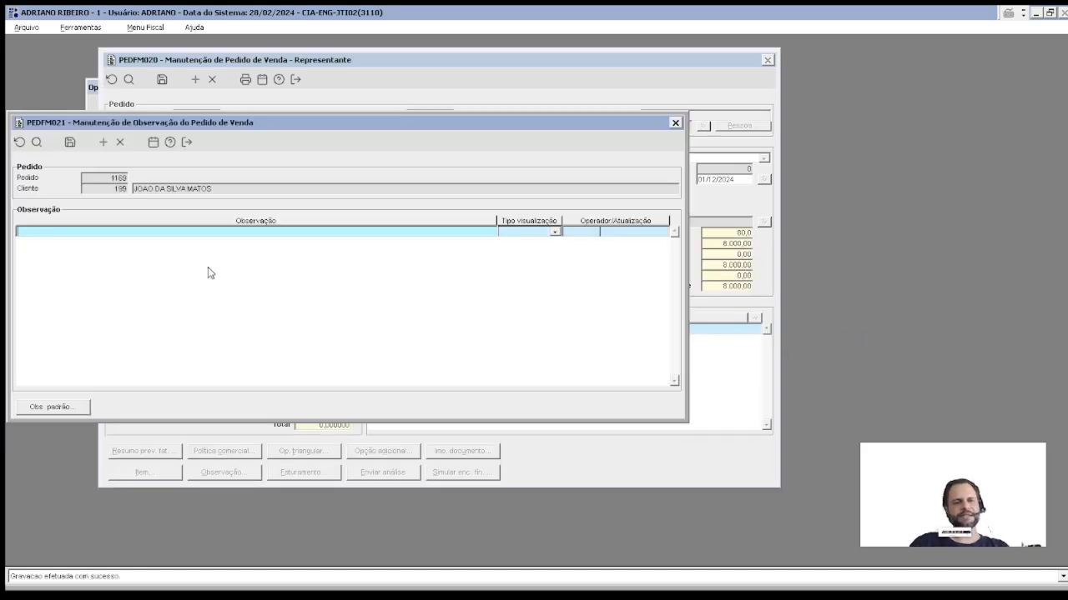
Step: Add the PEDIDO standard observation 'ENVIAR BRINDE PARA CLIENTE' and save it
{"action": "left_click", "coordinate": [51, 409]}
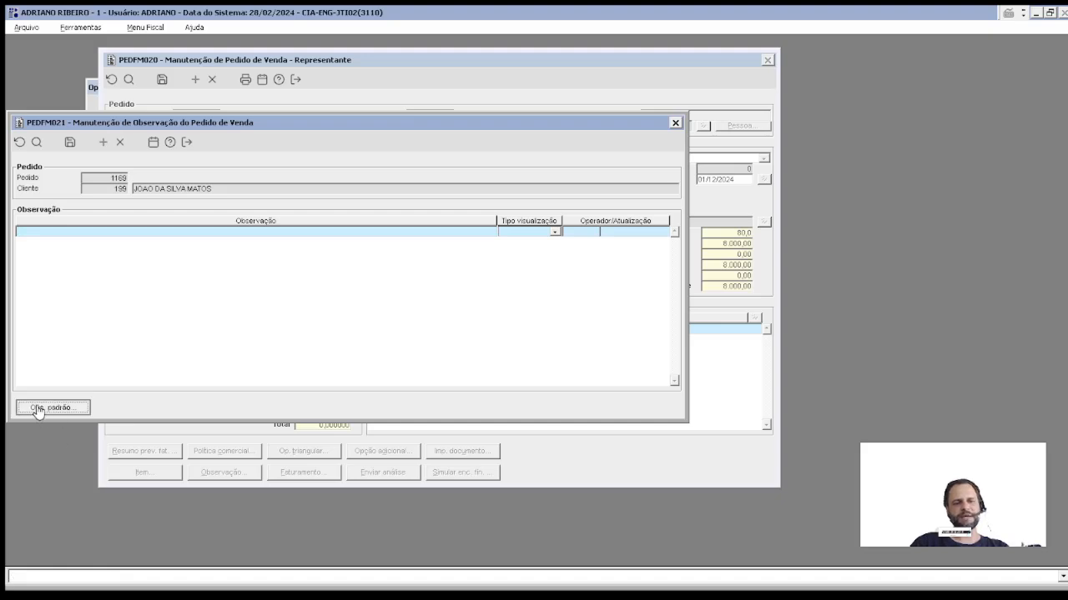
{"action": "double_click", "coordinate": [132, 164]}
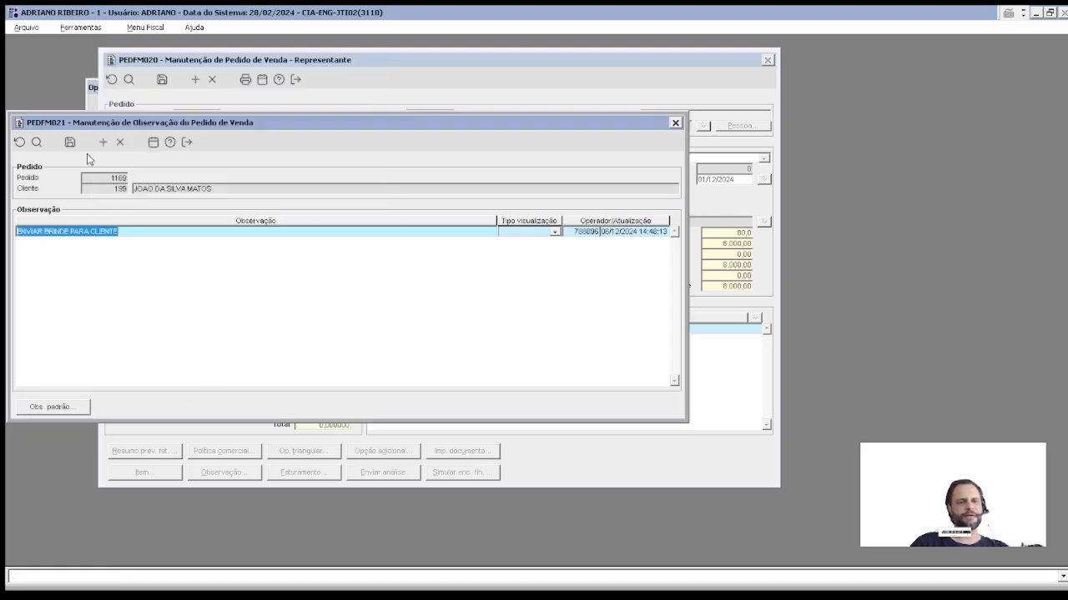
{"action": "left_click", "coordinate": [70, 141]}
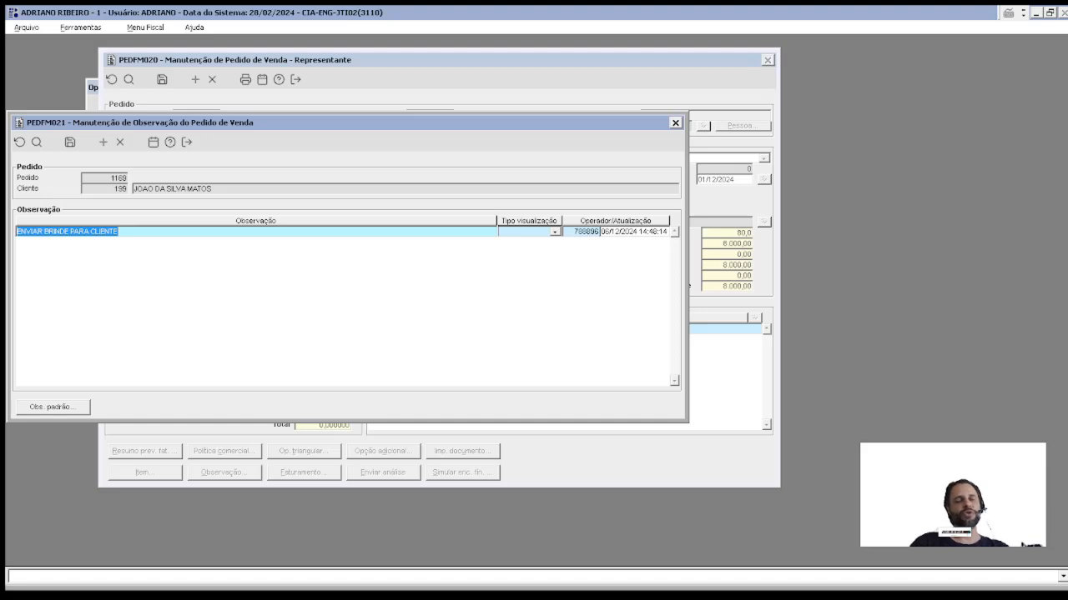
Step: Add a blank observation row, then exit the observations discarding the pending line
{"action": "key", "text": "alt+Tab"}
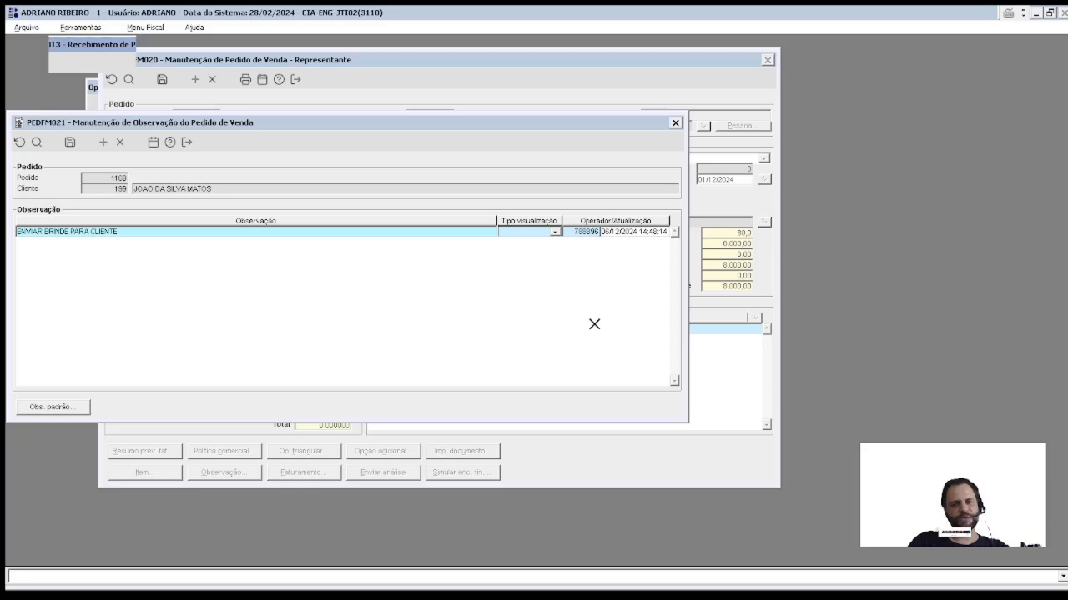
{"action": "left_click", "coordinate": [67, 232]}
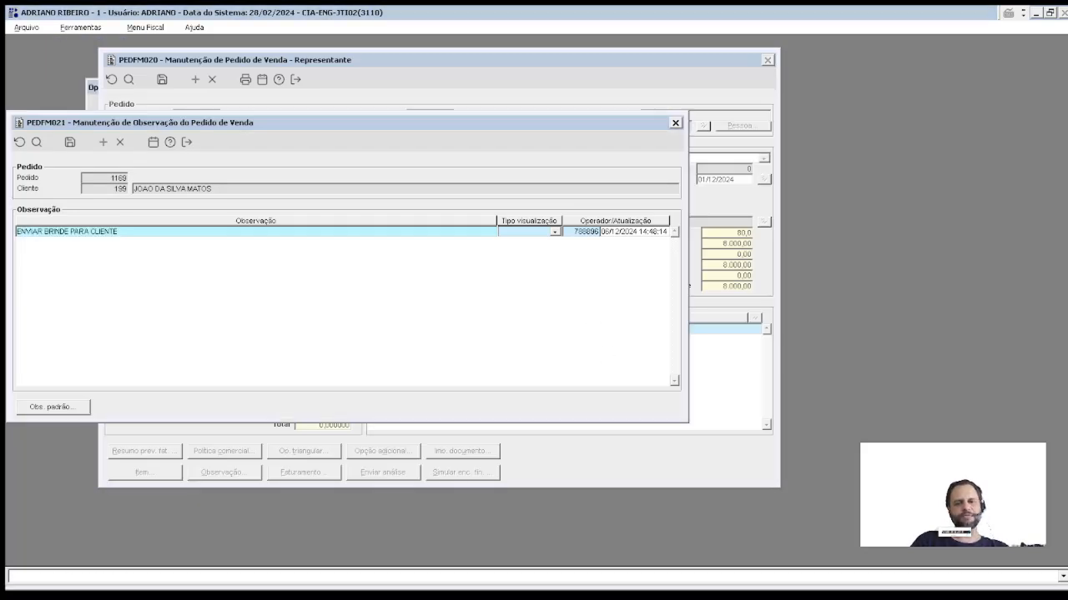
{"action": "left_click", "coordinate": [110, 233]}
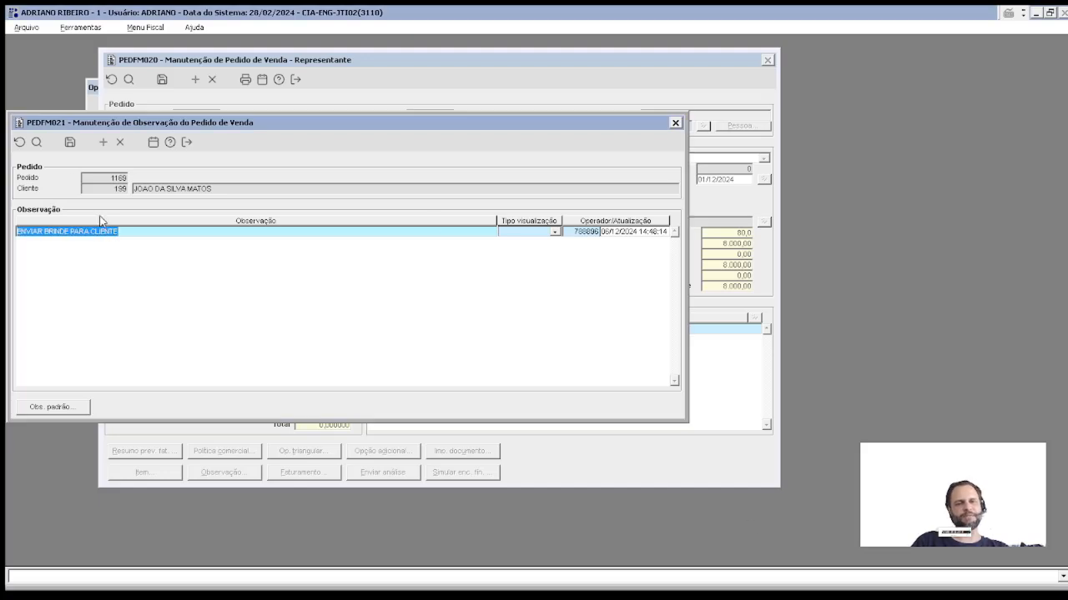
{"action": "left_click", "coordinate": [102, 142]}
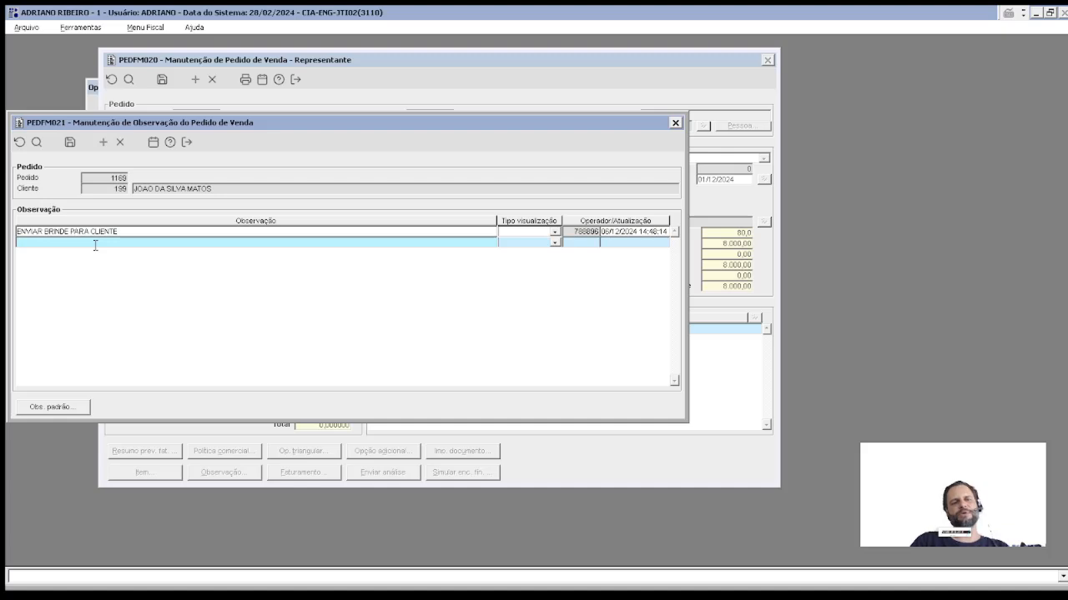
{"action": "key", "text": "Escape"}
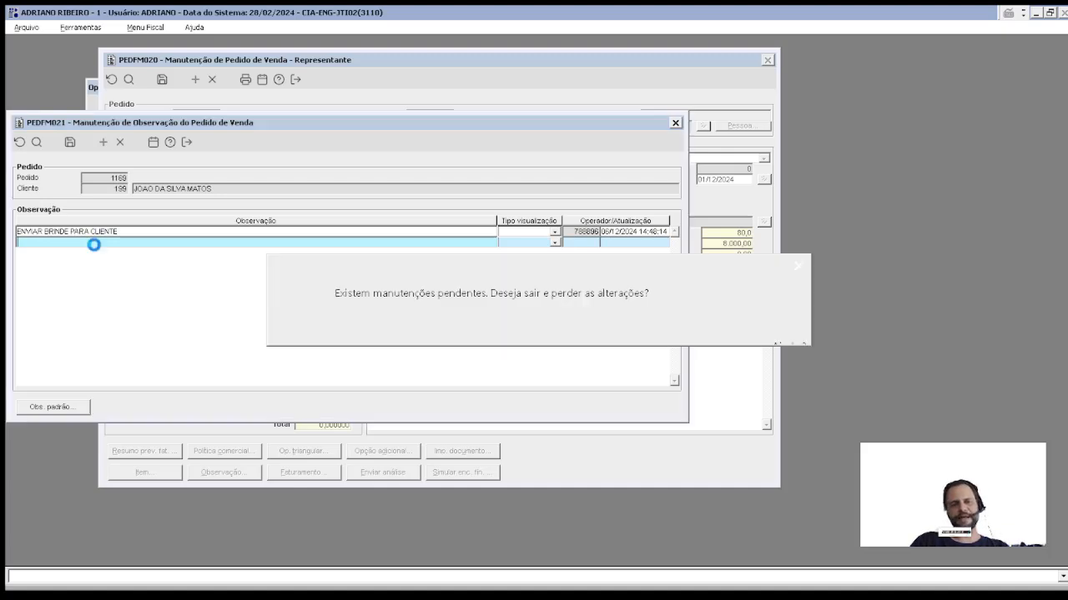
{"action": "key", "text": "Return"}
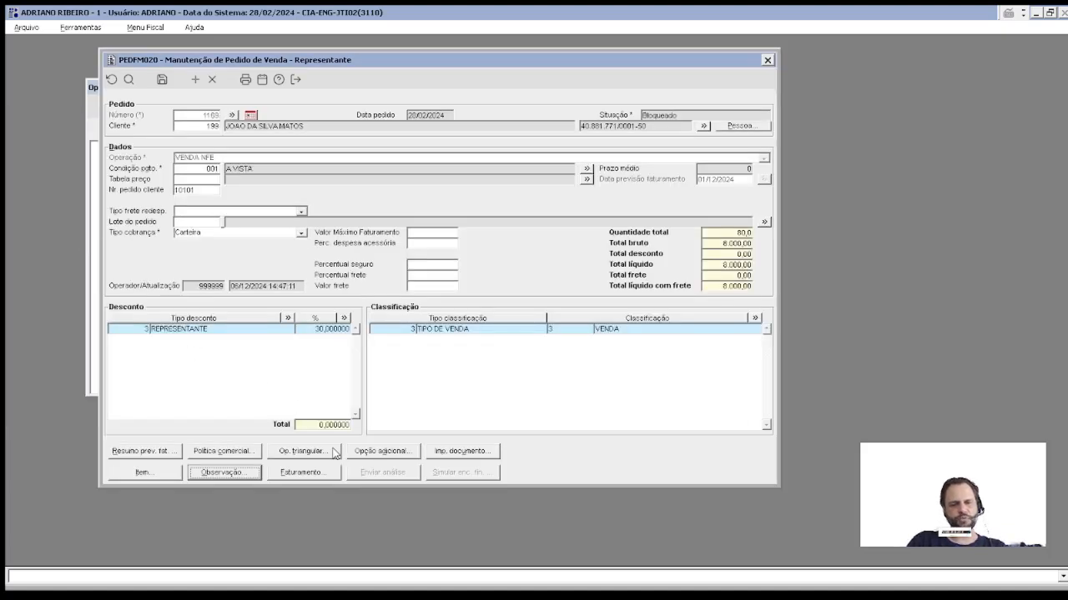
{"action": "left_click", "coordinate": [439, 454]}
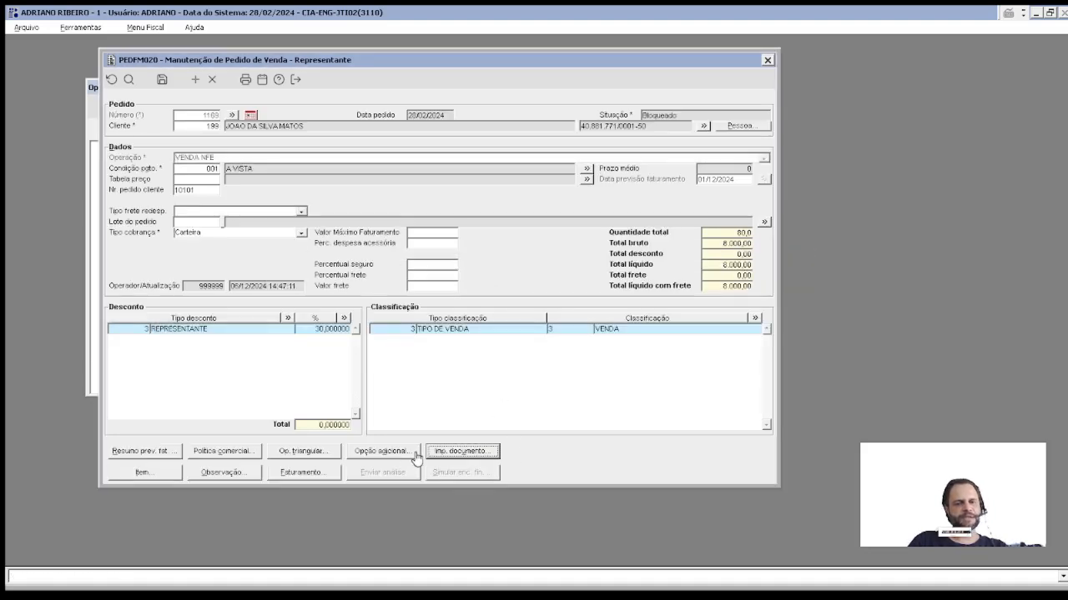
{"action": "left_click", "coordinate": [455, 459]}
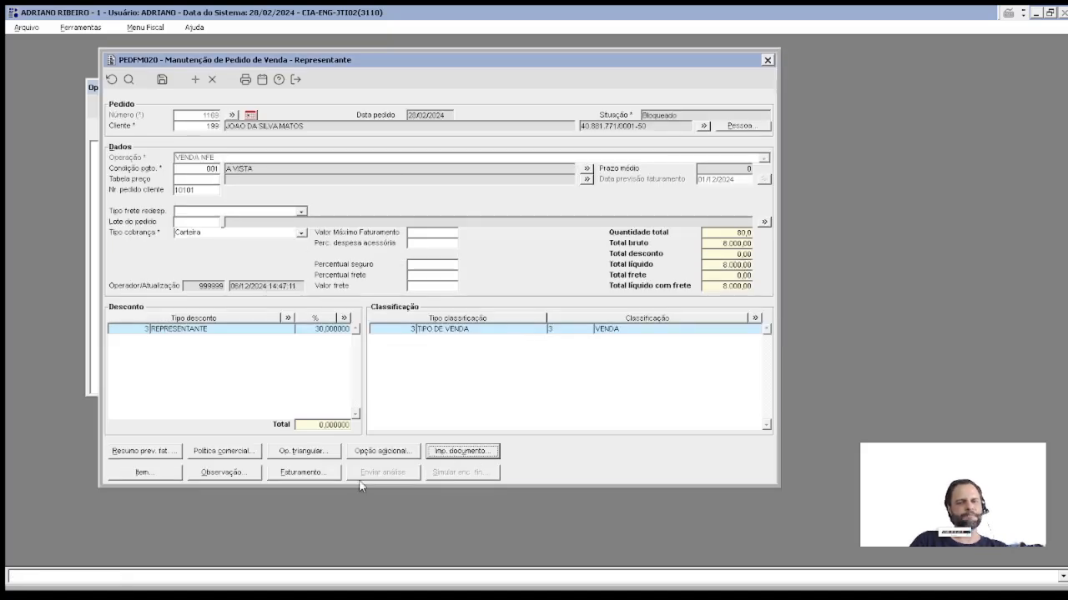
{"action": "left_click", "coordinate": [377, 452]}
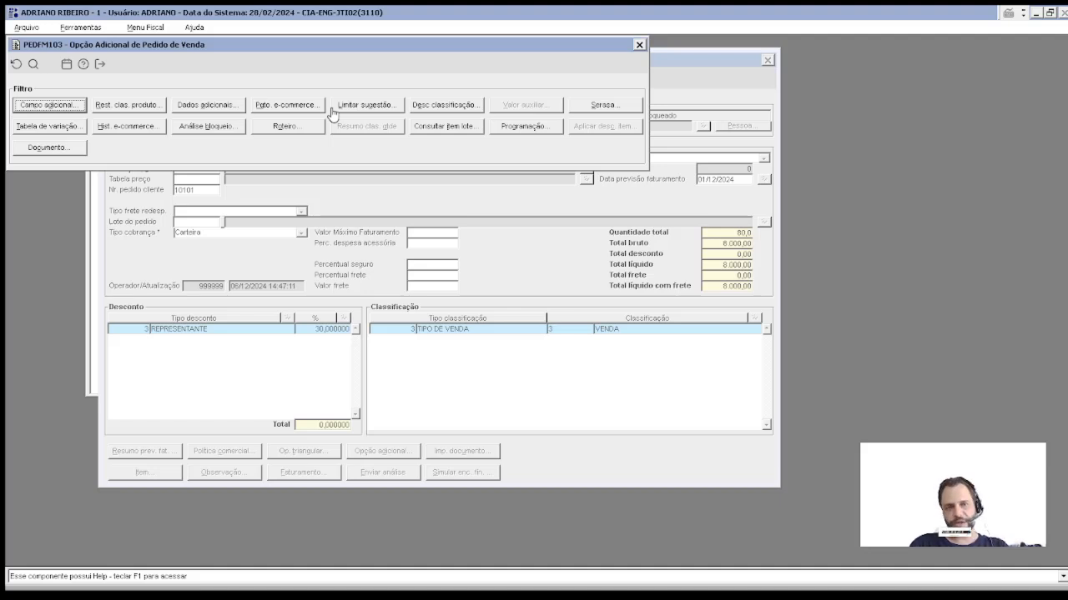
{"action": "key", "text": "Escape"}
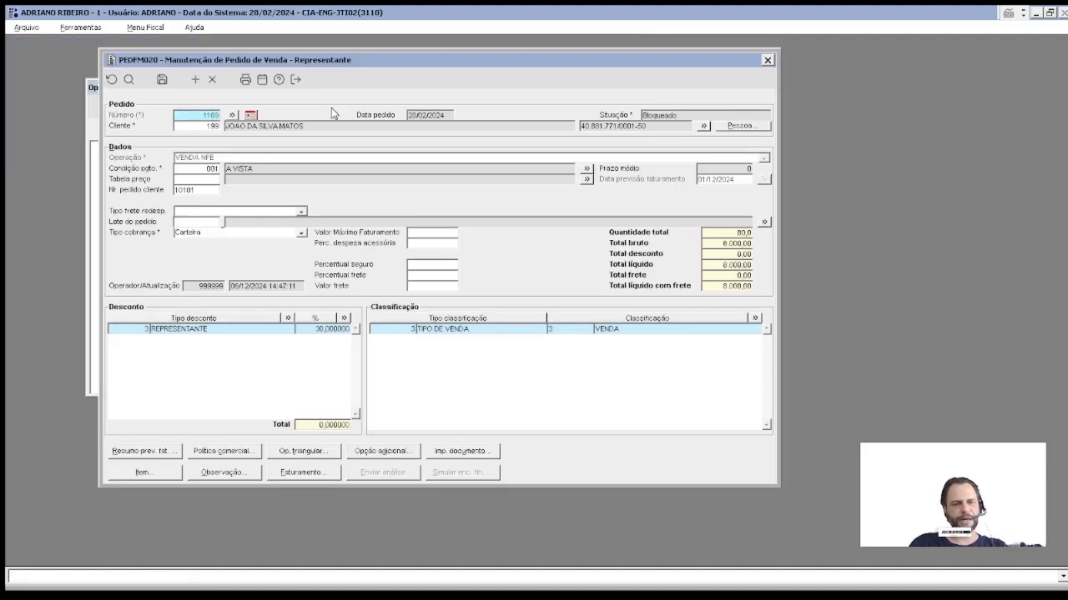
{"action": "left_click", "coordinate": [288, 453]}
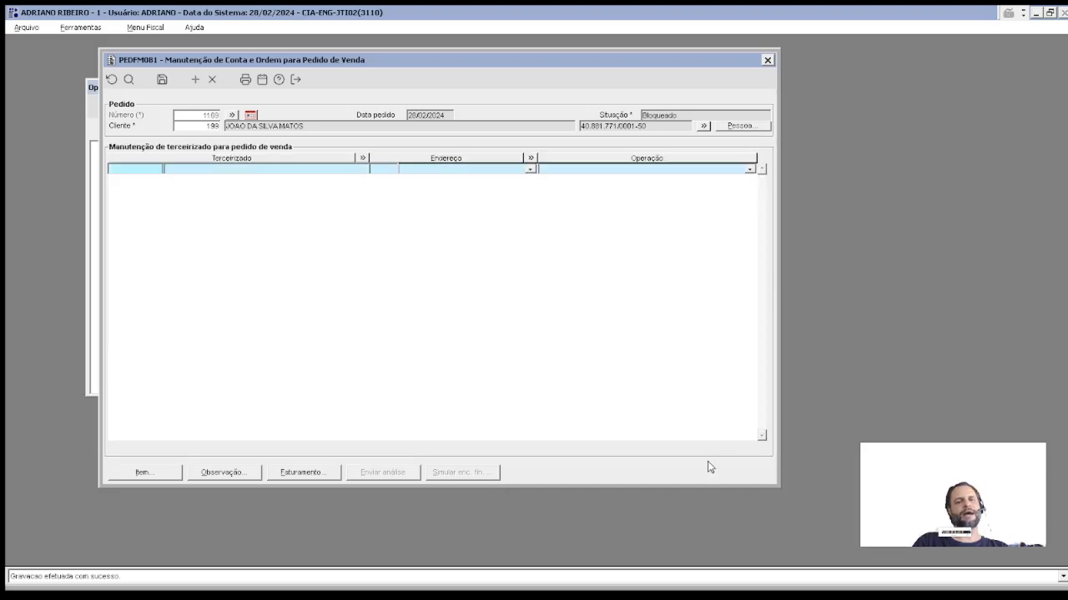
{"action": "left_click", "coordinate": [151, 171]}
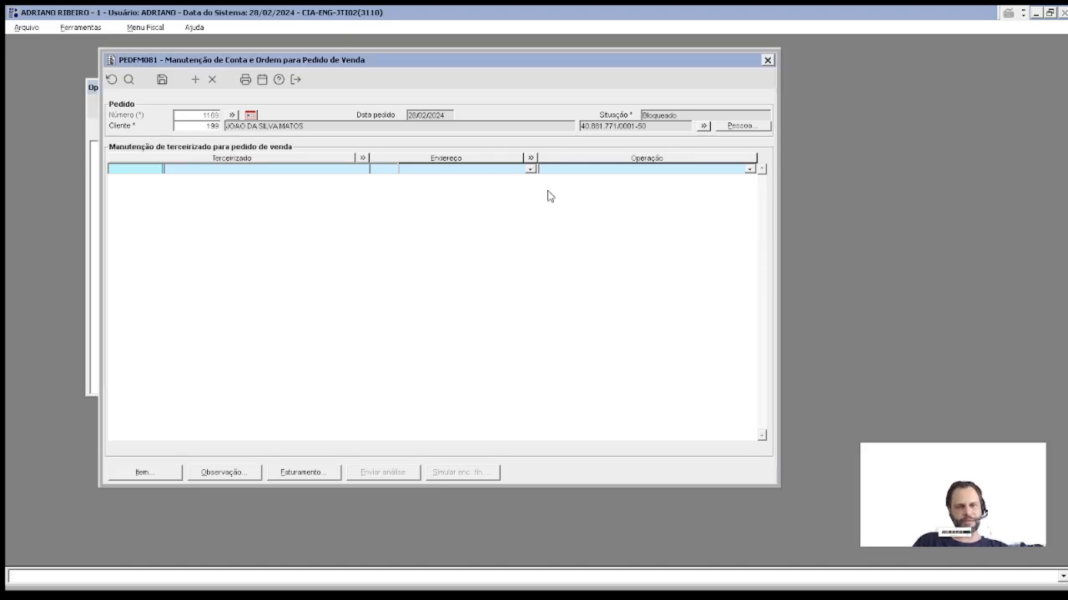
{"action": "key", "text": "Escape"}
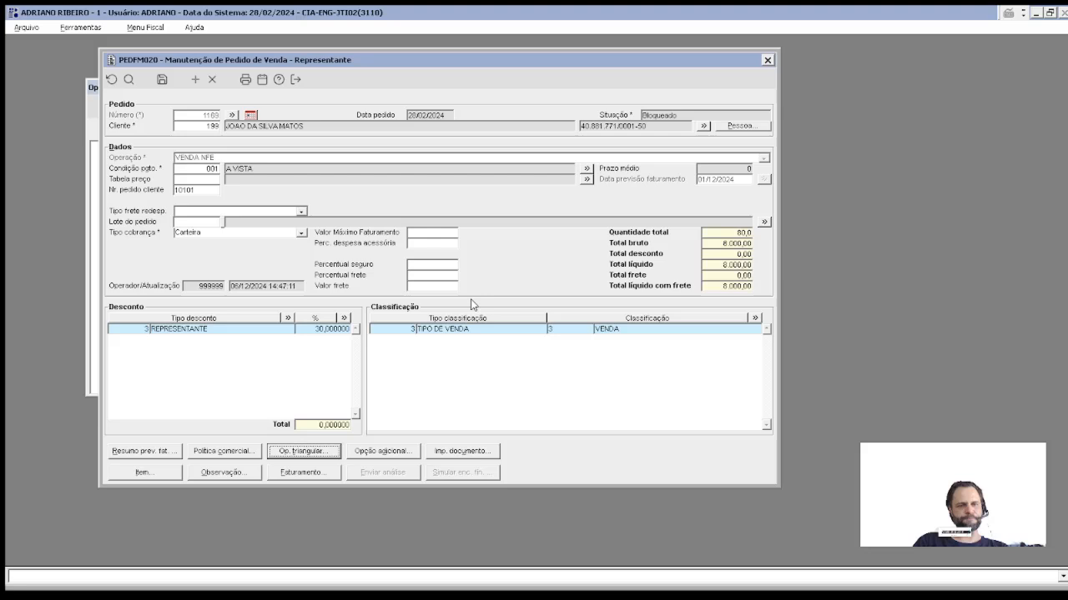
{"action": "left_click", "coordinate": [142, 473]}
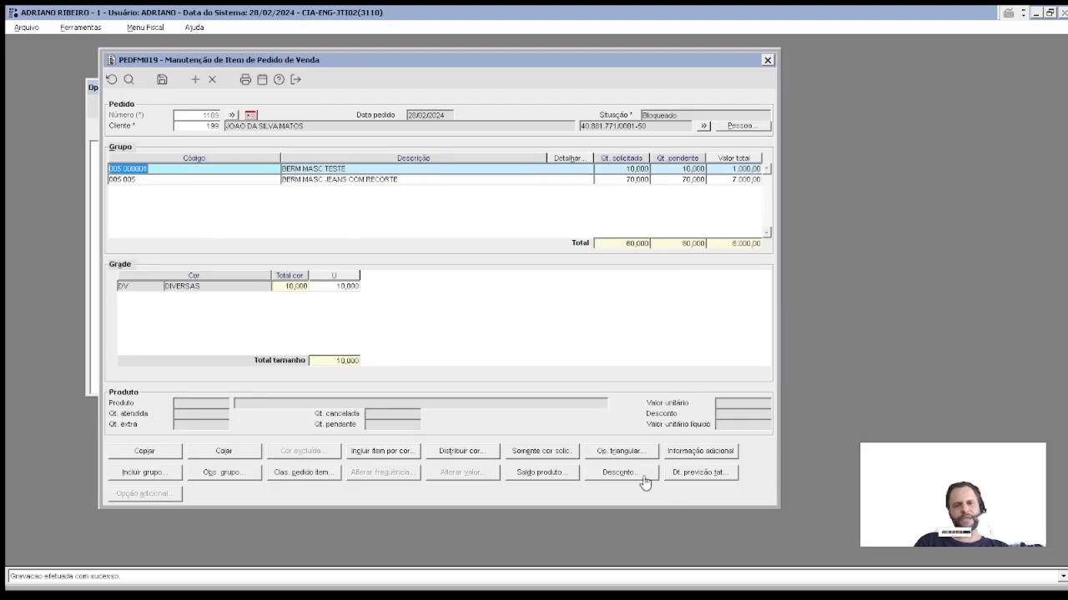
{"action": "left_click", "coordinate": [621, 451]}
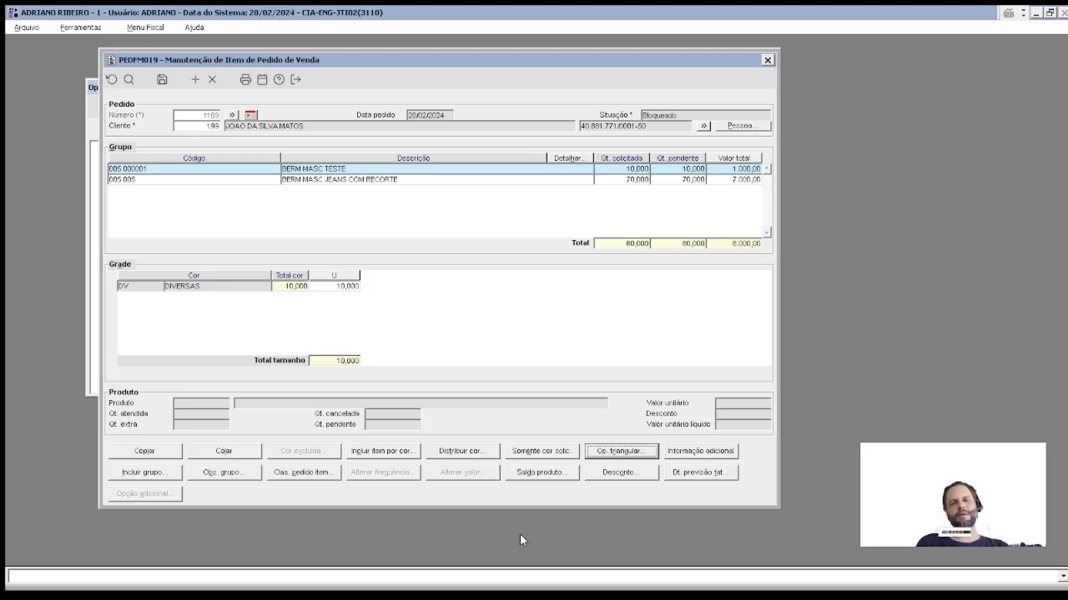
Step: Add observation rows 'PEDIDO COM OP TRIANGULAR' and the third party's name, then close observations
{"action": "key", "text": "Escape"}
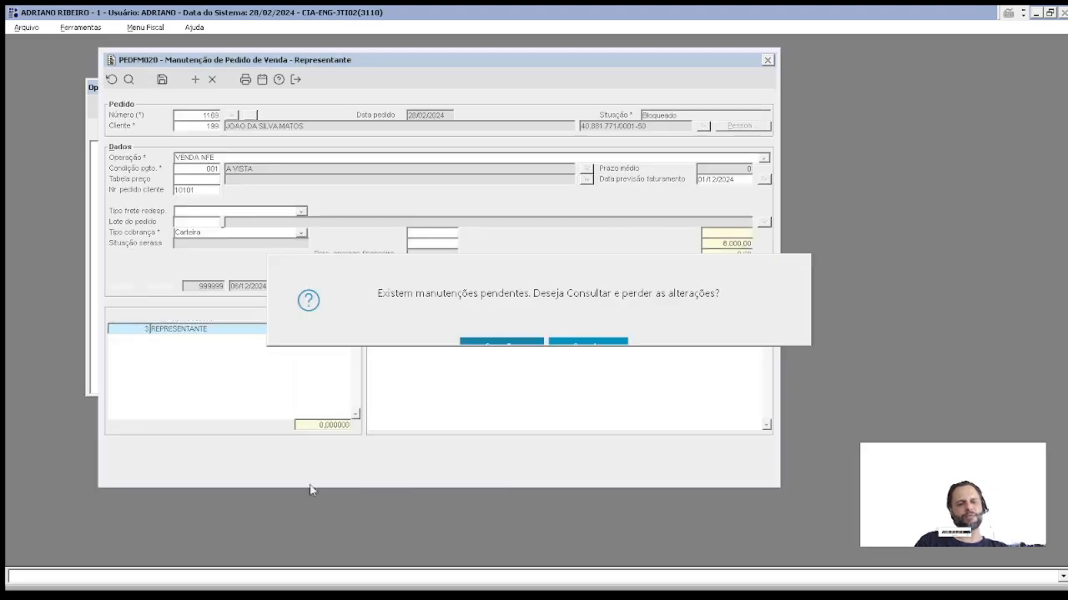
{"action": "left_click", "coordinate": [587, 340]}
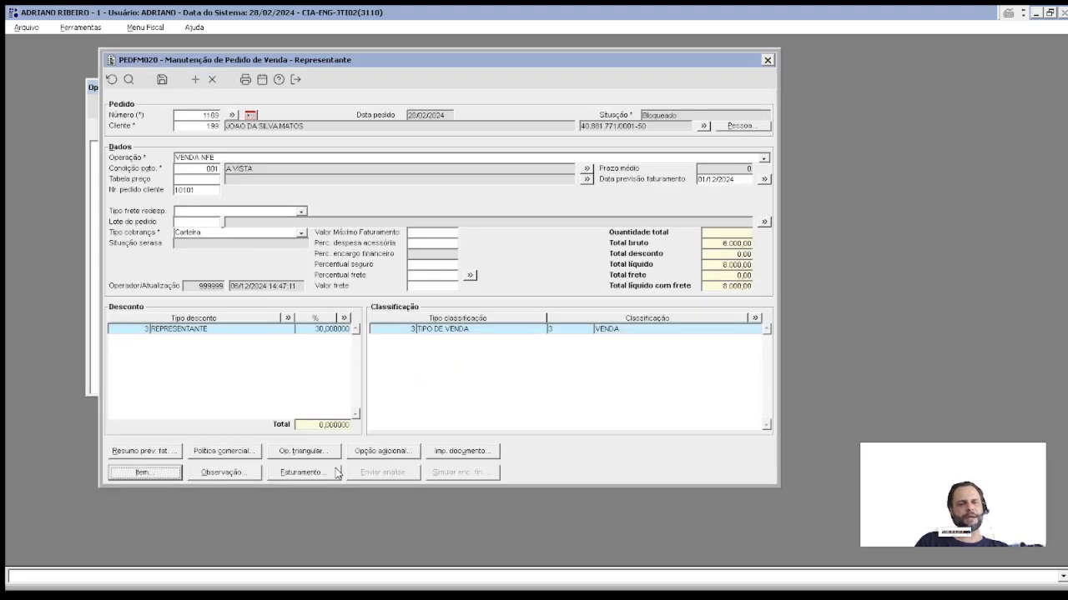
{"action": "left_click", "coordinate": [221, 472]}
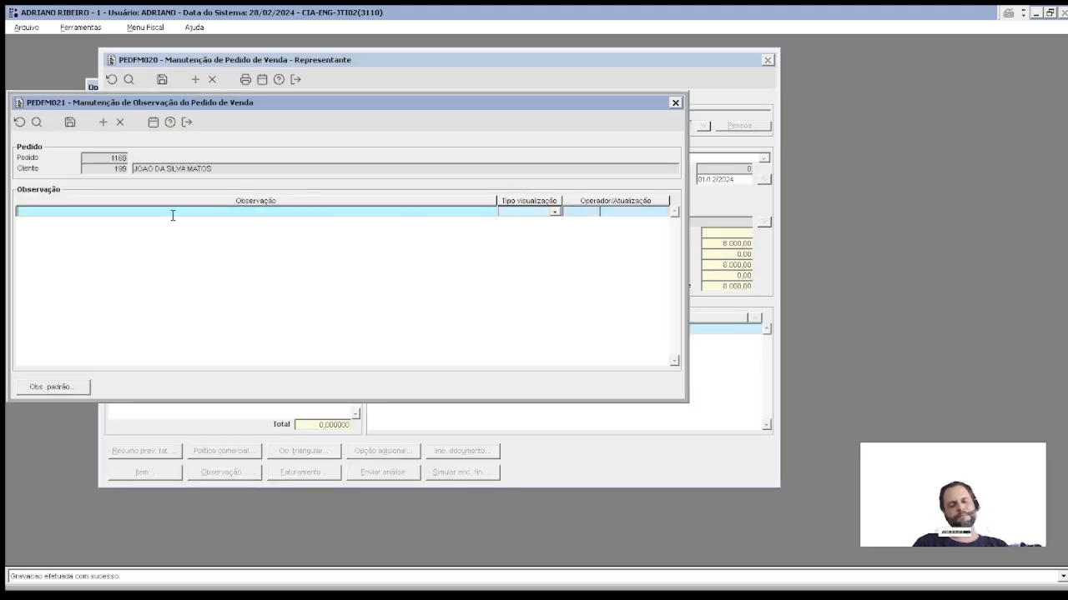
{"action": "left_click", "coordinate": [173, 215]}
{"action": "type", "text": "PEDIDO COM "}
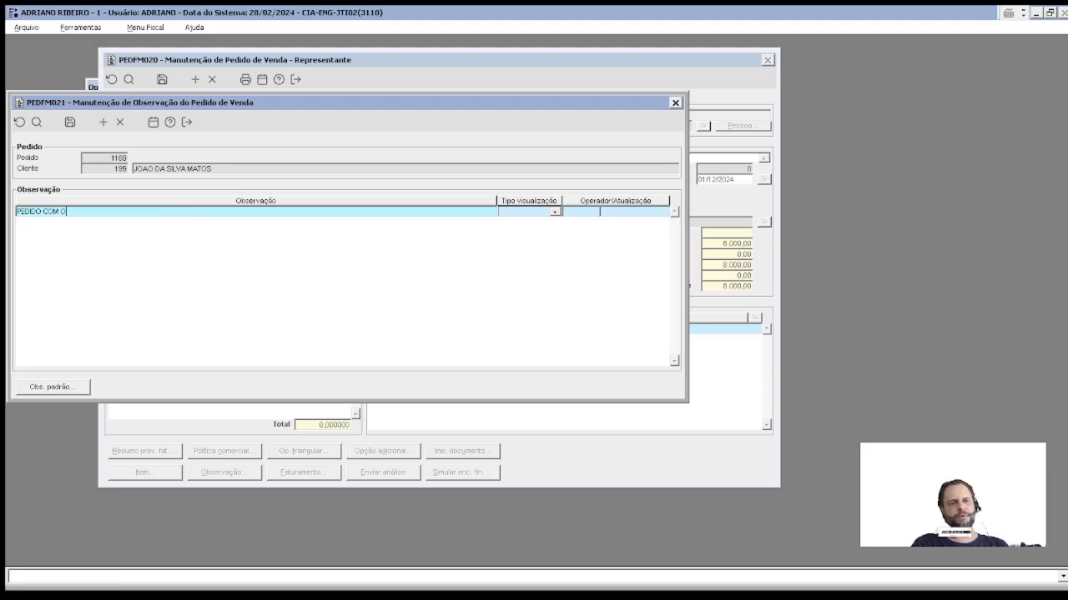
{"action": "type", "text": "OP TR"}
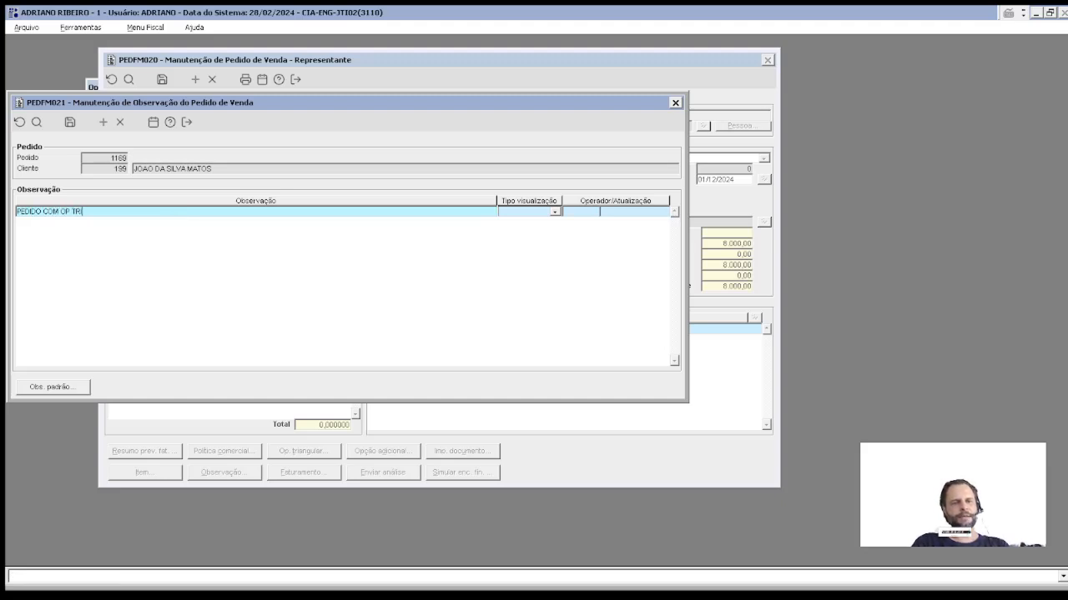
{"action": "type", "text": "IANGULAR"}
{"action": "key", "text": "Down"}
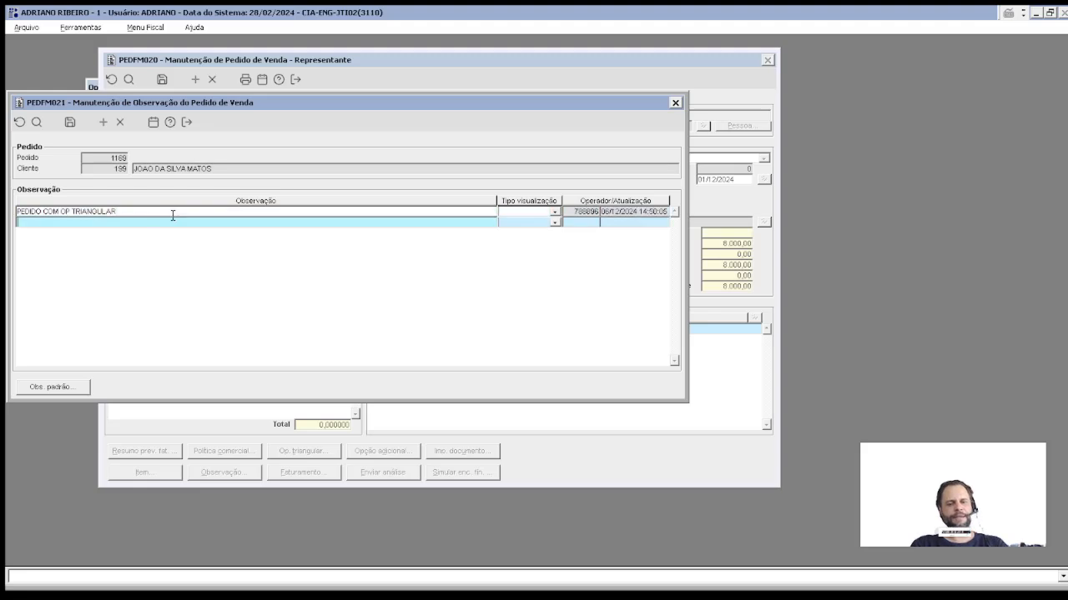
{"action": "type", "text": "TERCEIRO"}
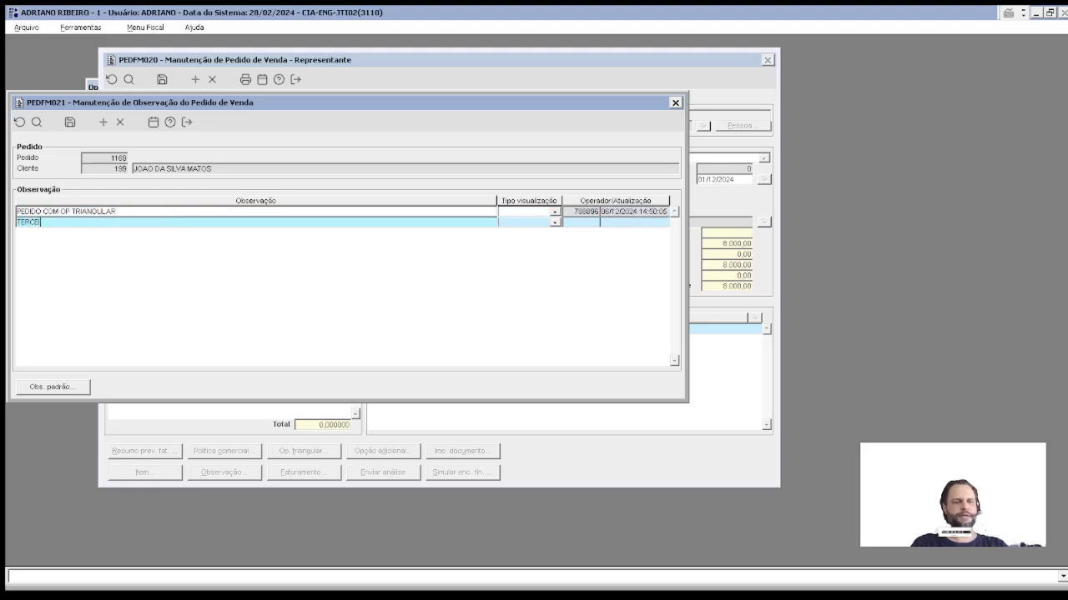
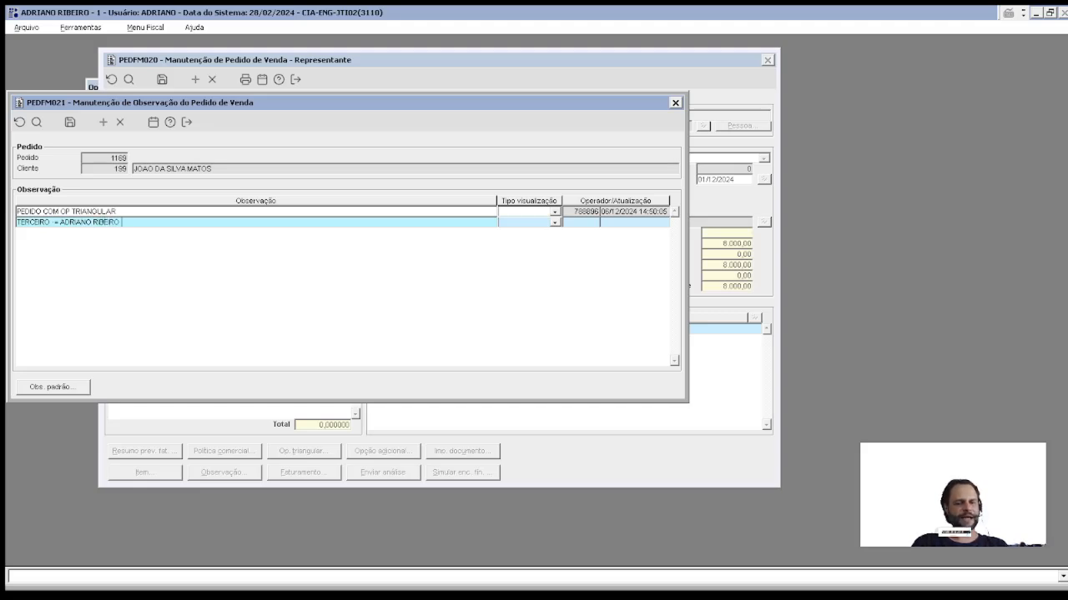
{"action": "key", "text": "Down"}
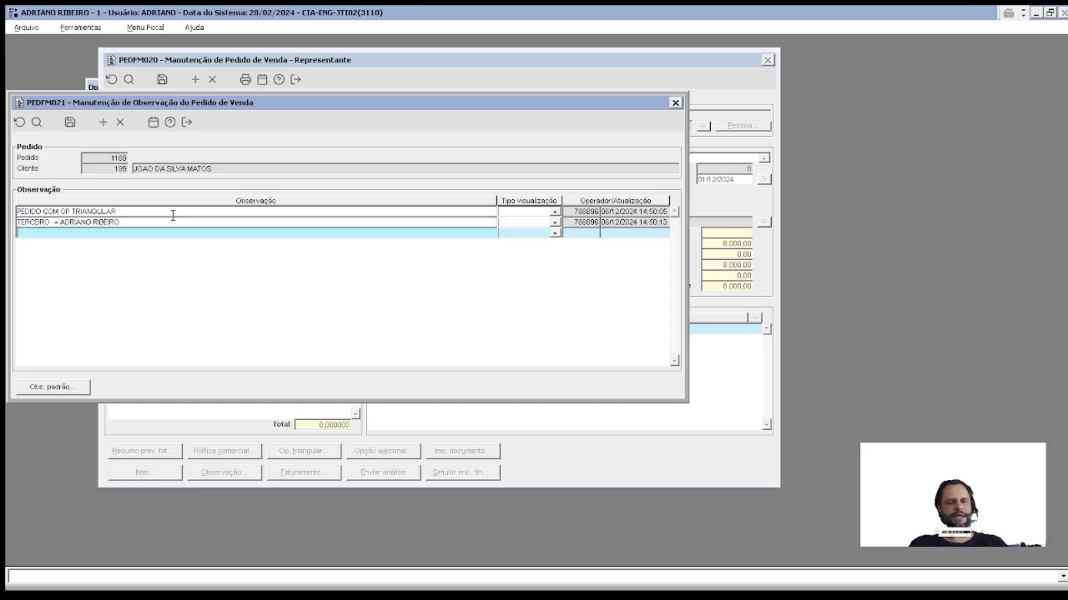
{"action": "key", "text": "Up"}
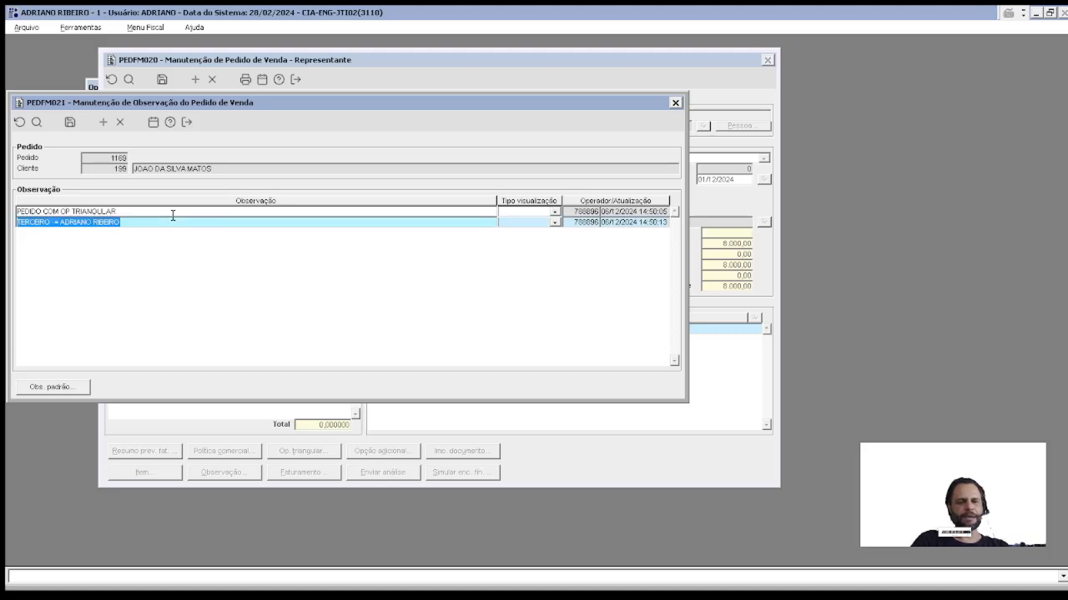
{"action": "left_click", "coordinate": [172, 214]}
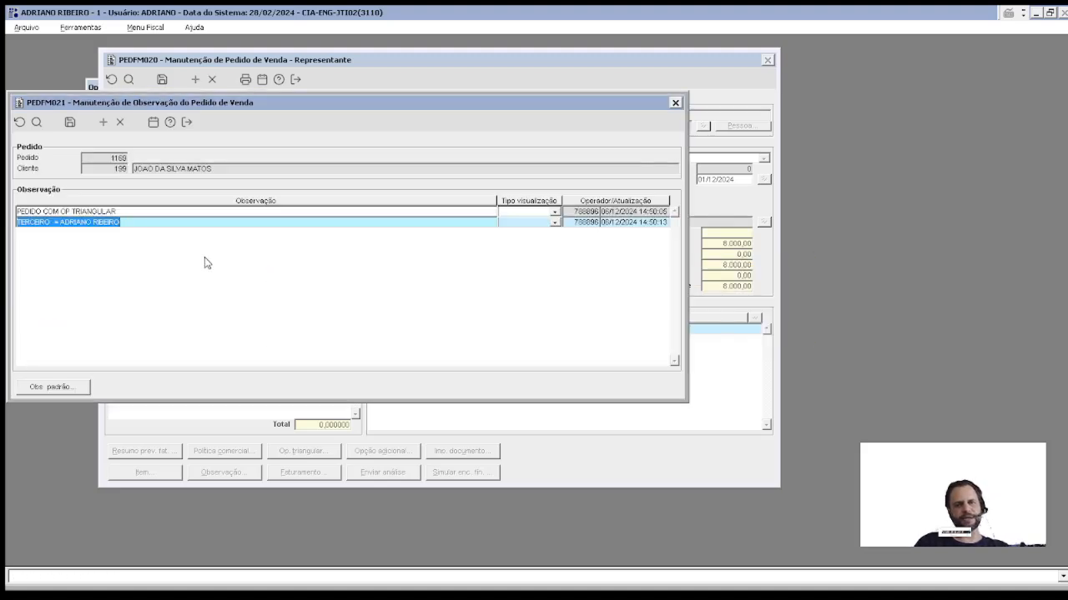
{"action": "key", "text": "Escape"}
{"action": "key", "text": "Return"}
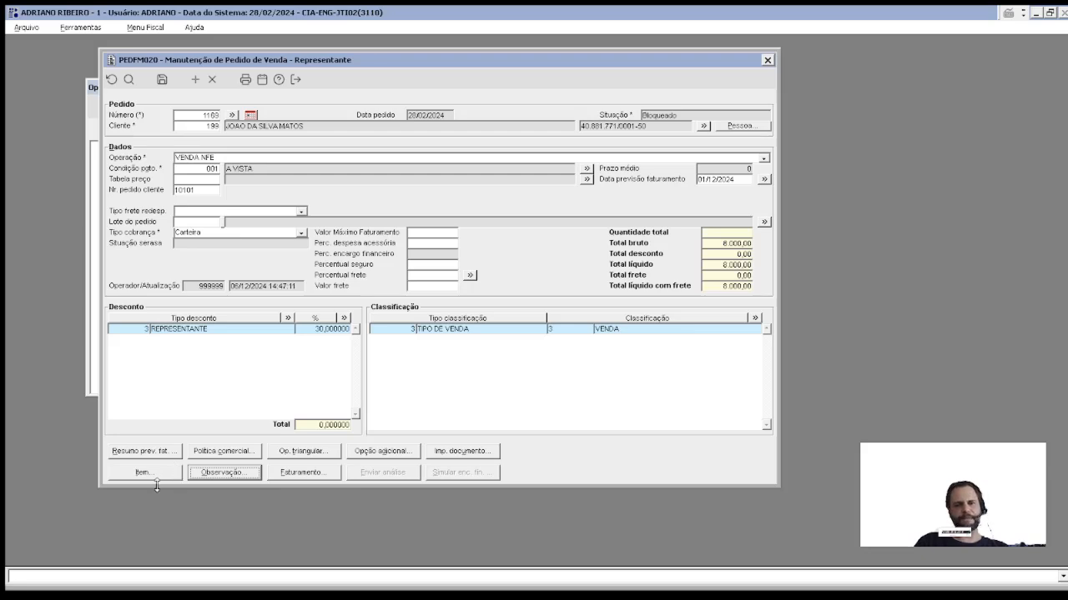
Step: Save the order and close the PEDFM020 order window
{"action": "left_click", "coordinate": [163, 81]}
{"action": "left_click", "coordinate": [584, 312]}
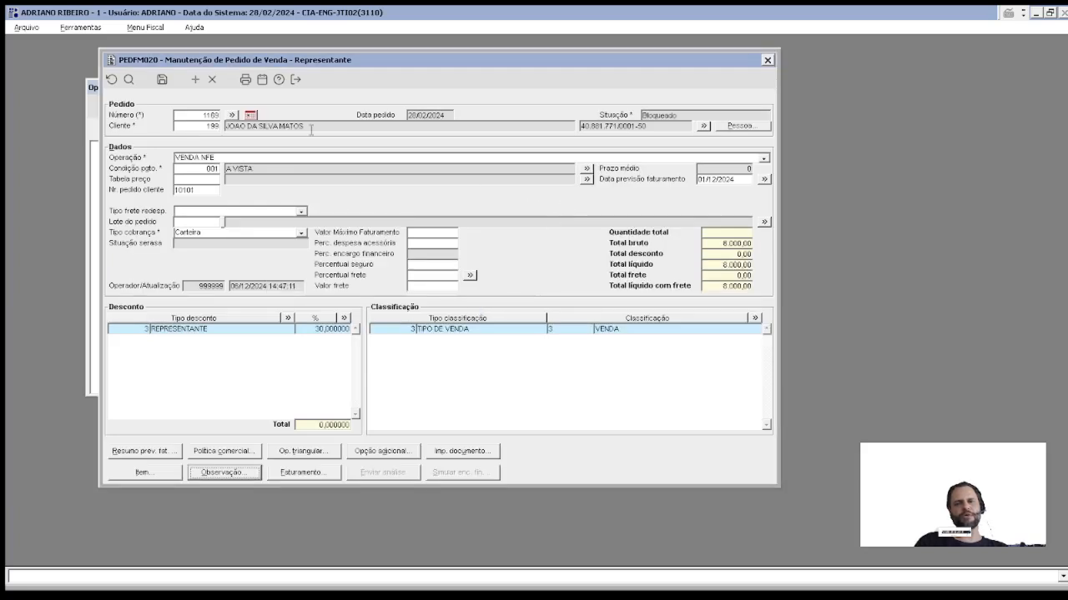
{"action": "key", "text": "Escape"}
{"action": "key", "text": "Escape"}
{"action": "key", "text": "Return"}
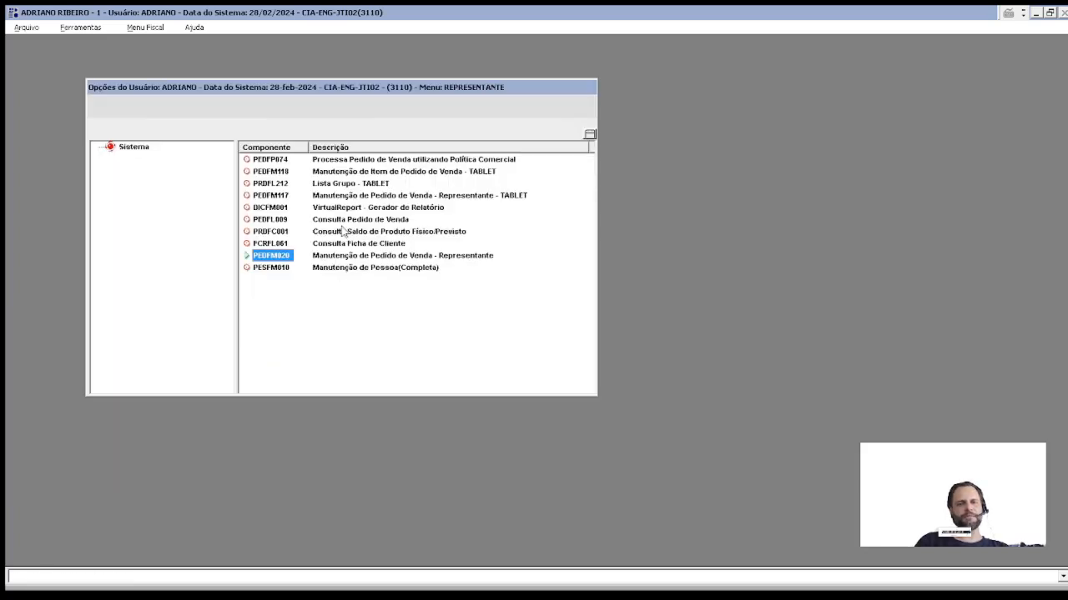
Step: Search the sales order query with optimized filtering after removing the 001 operation filter
{"action": "double_click", "coordinate": [267, 219]}
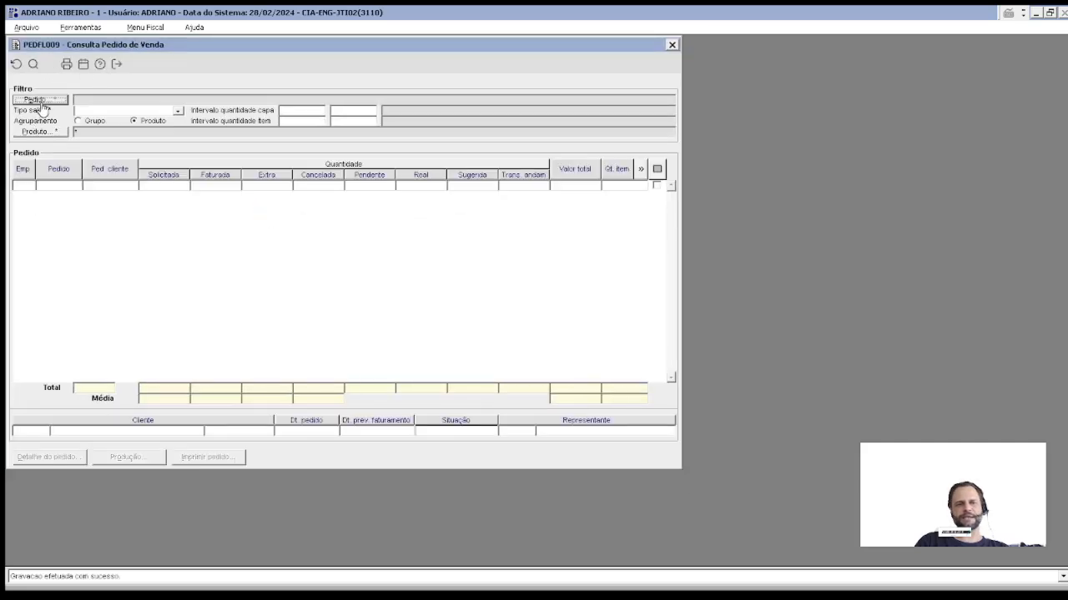
{"action": "left_click", "coordinate": [40, 101]}
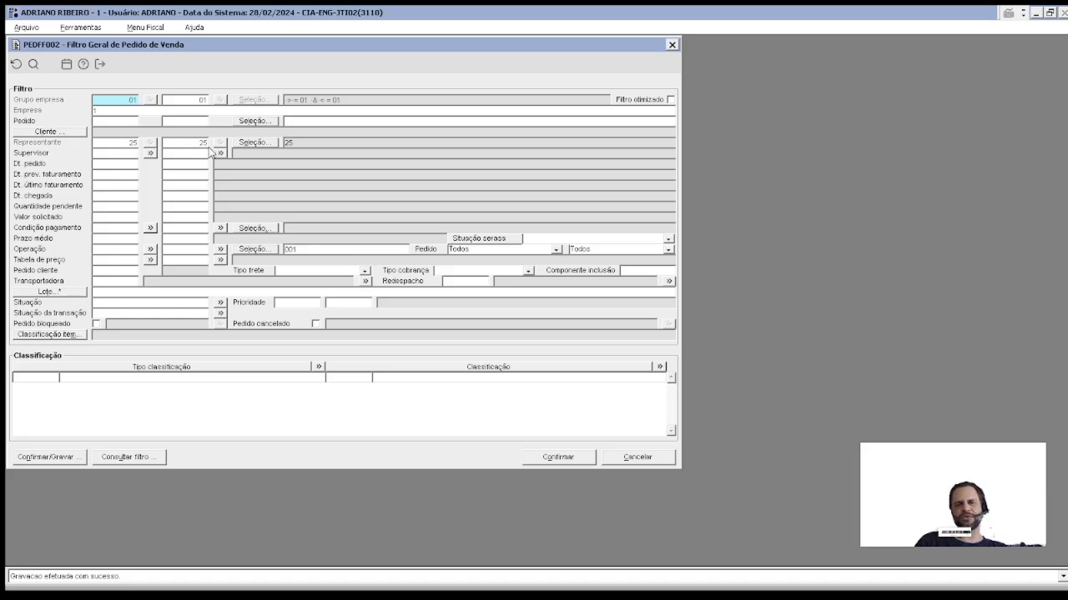
{"action": "left_click", "coordinate": [560, 457]}
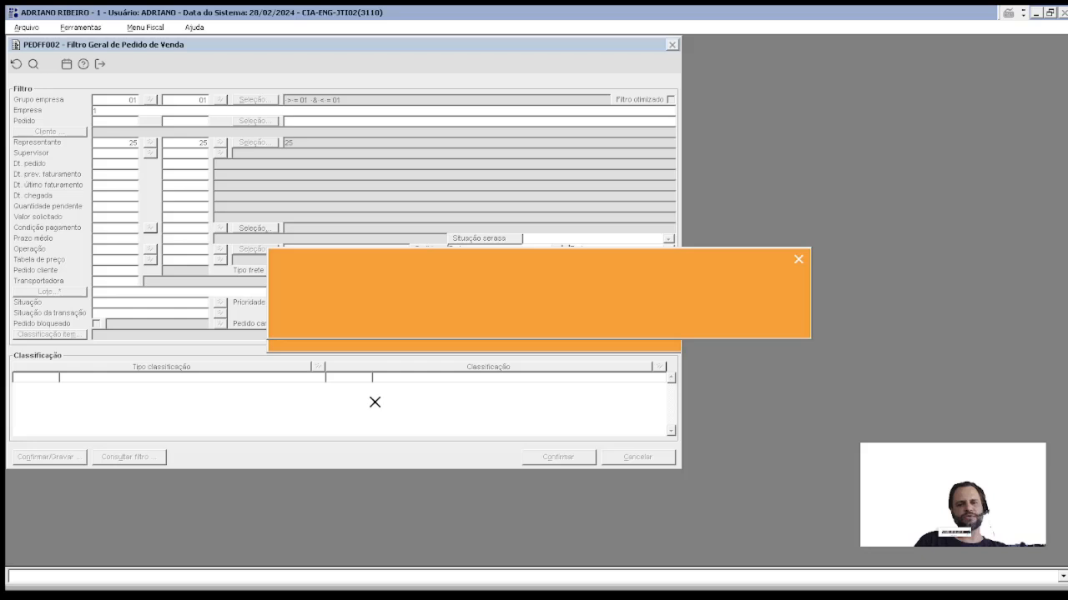
{"action": "left_click", "coordinate": [456, 302]}
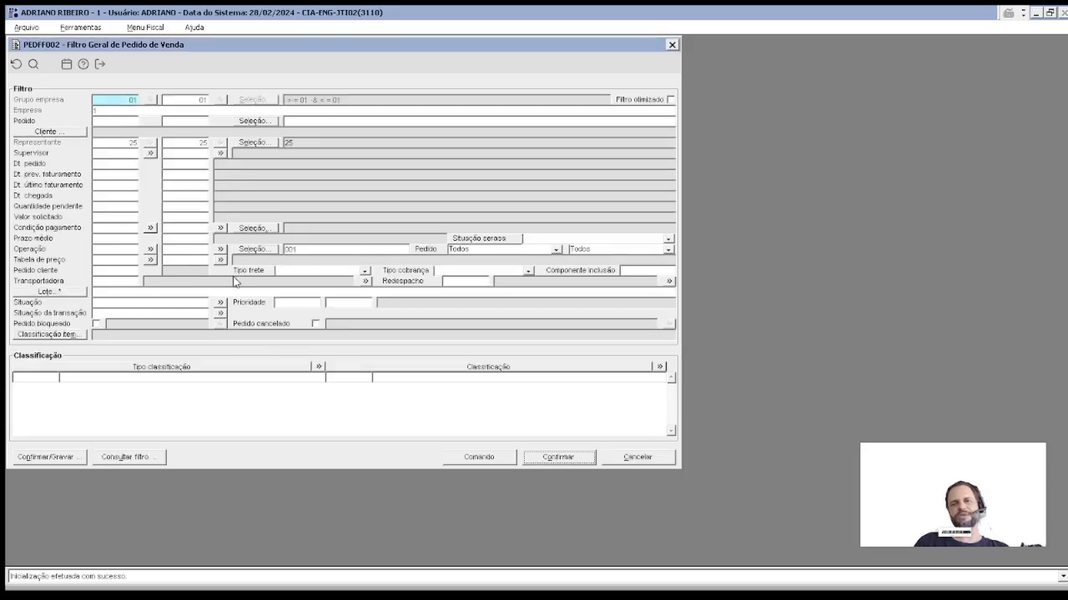
{"action": "left_click", "coordinate": [671, 100]}
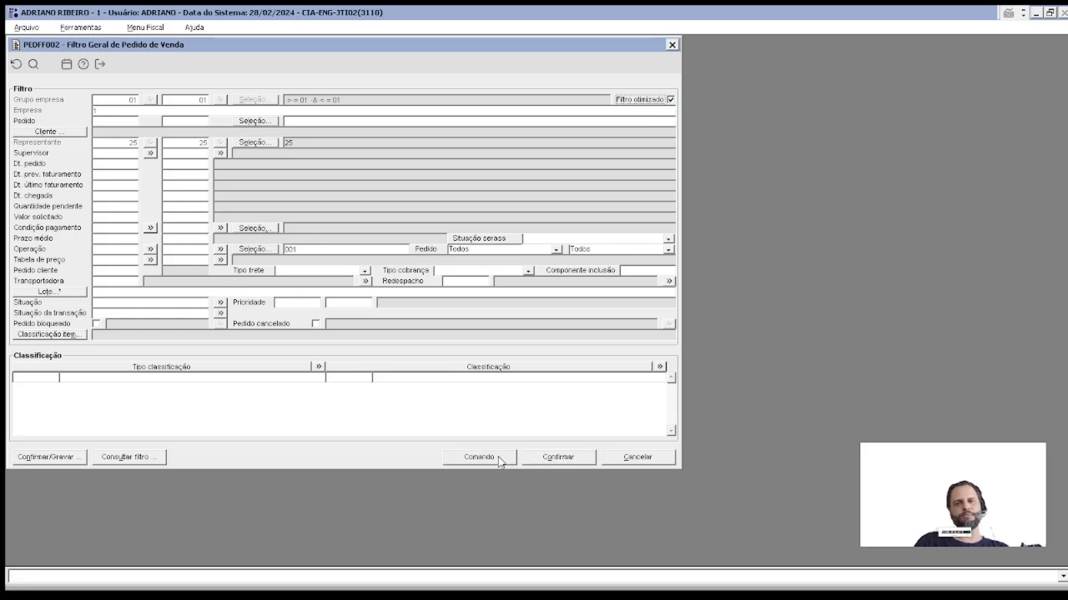
{"action": "left_click", "coordinate": [540, 459]}
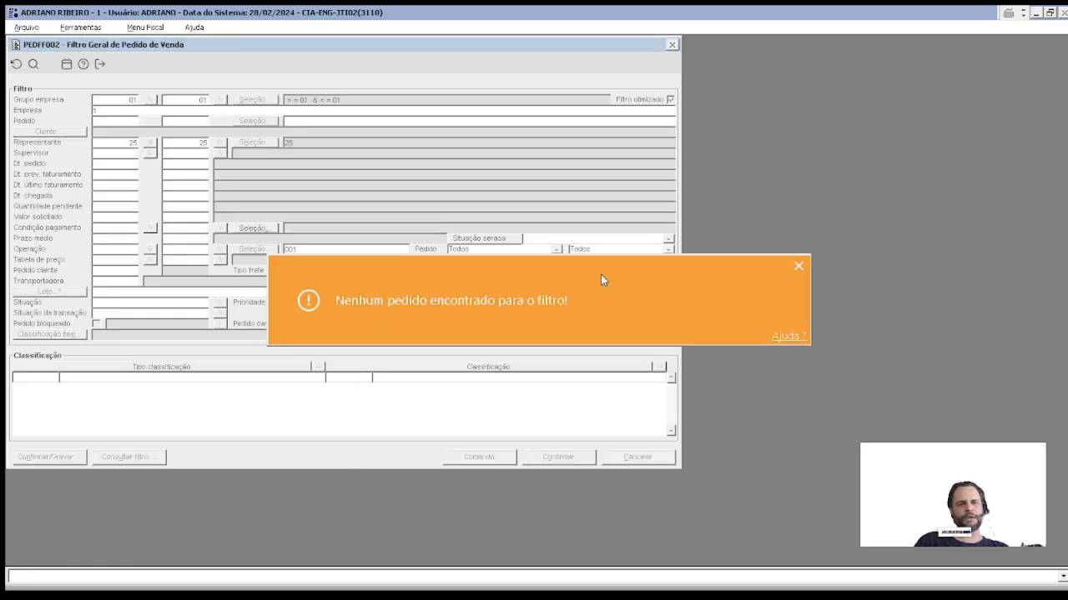
{"action": "key", "text": "Return"}
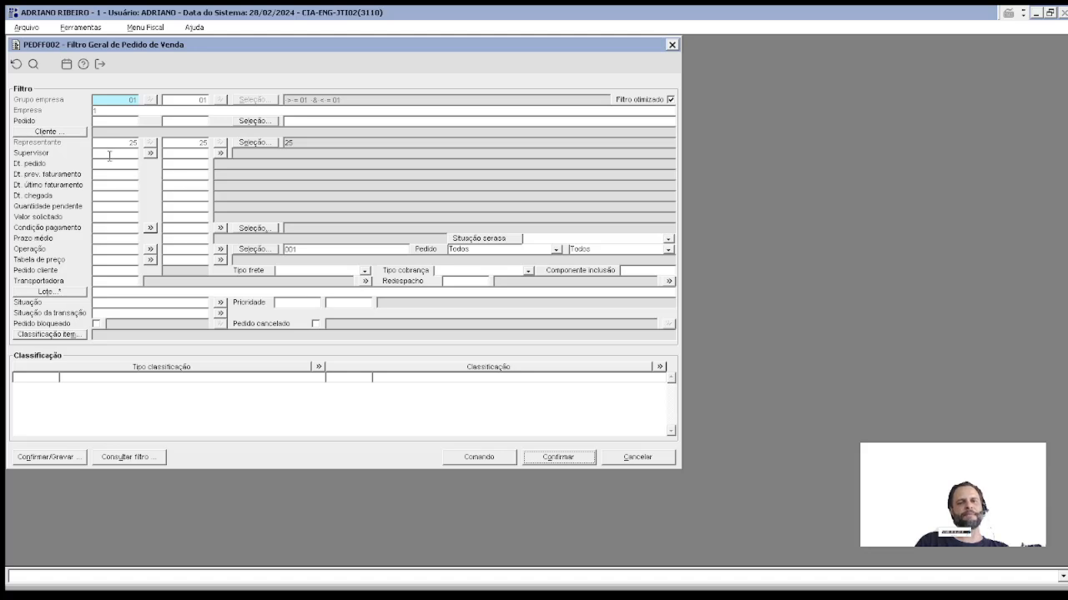
{"action": "left_click_drag", "start_coordinate": [297, 250], "coordinate": [223, 255]}
{"action": "key", "text": "Delete"}
{"action": "key", "text": "Tab"}
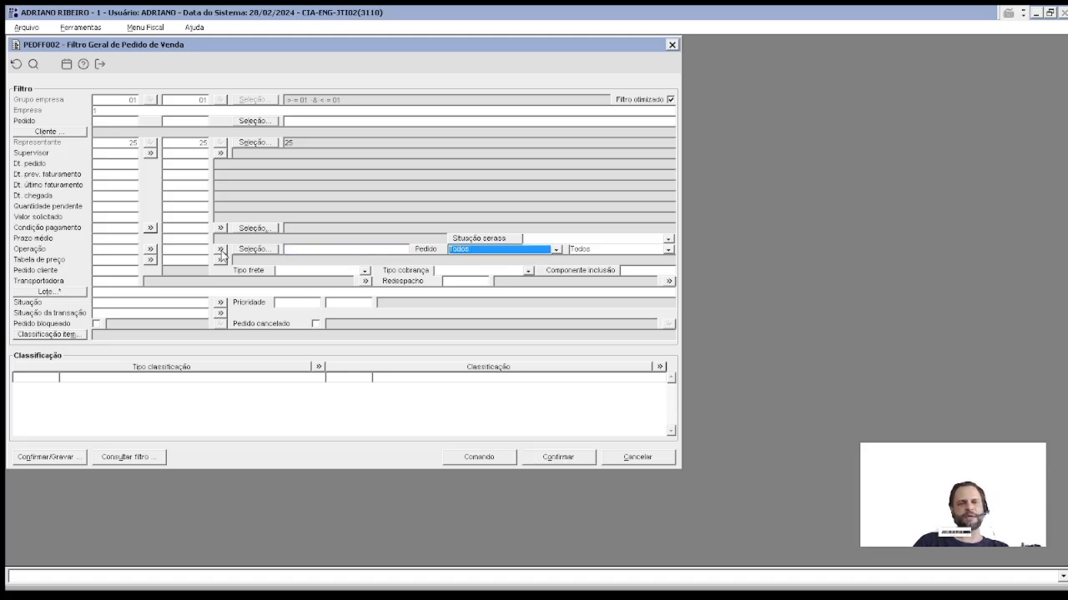
{"action": "left_click", "coordinate": [586, 456]}
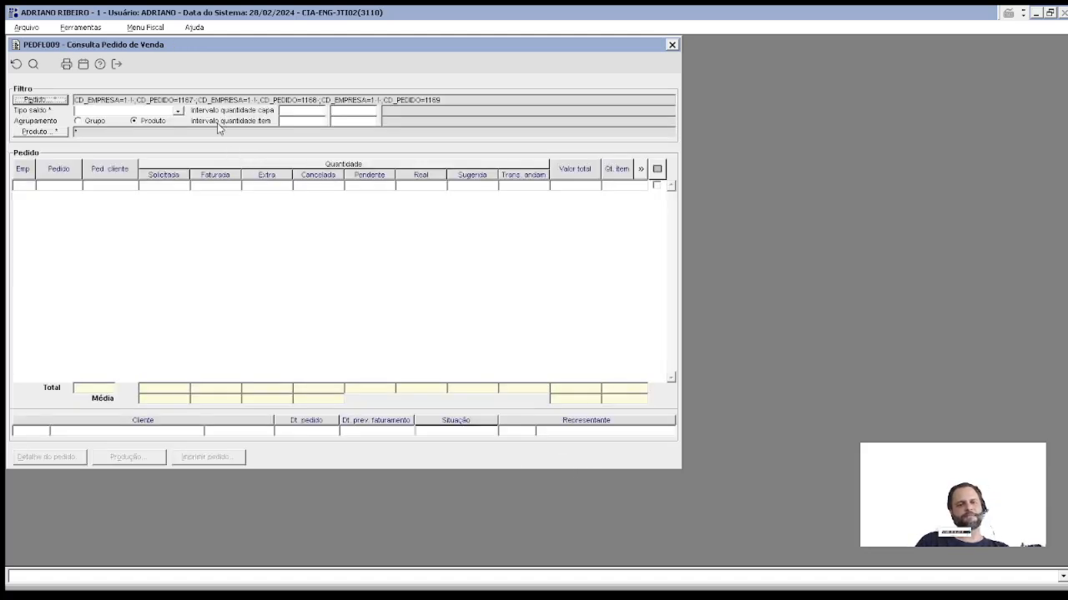
Step: List orders by Solicitada balance, try order 1167's production details, then close the query
{"action": "left_click", "coordinate": [107, 113]}
{"action": "left_click", "coordinate": [97, 122]}
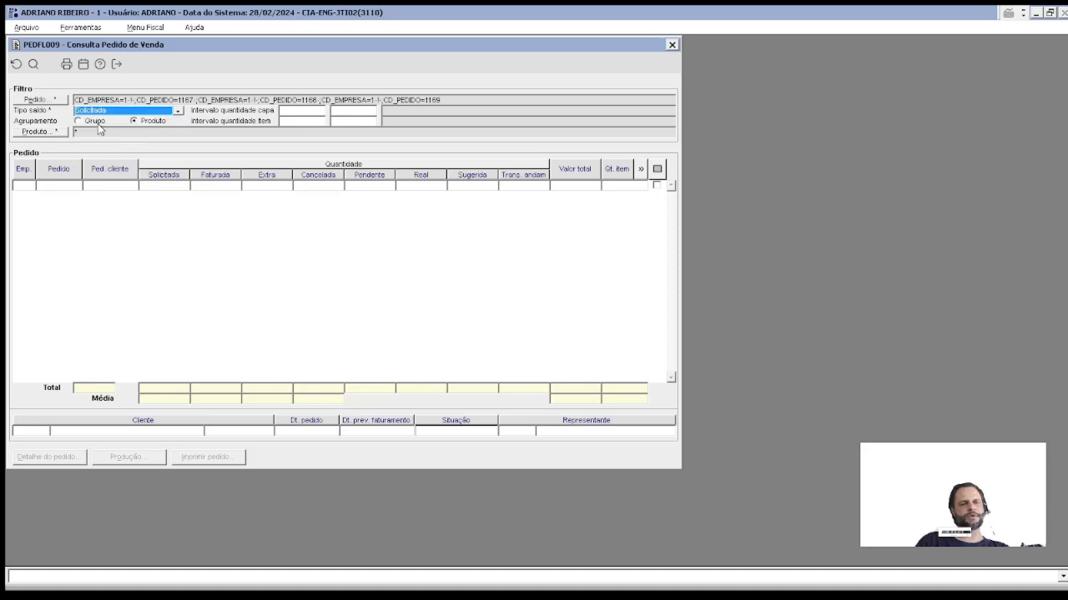
{"action": "left_click", "coordinate": [65, 185]}
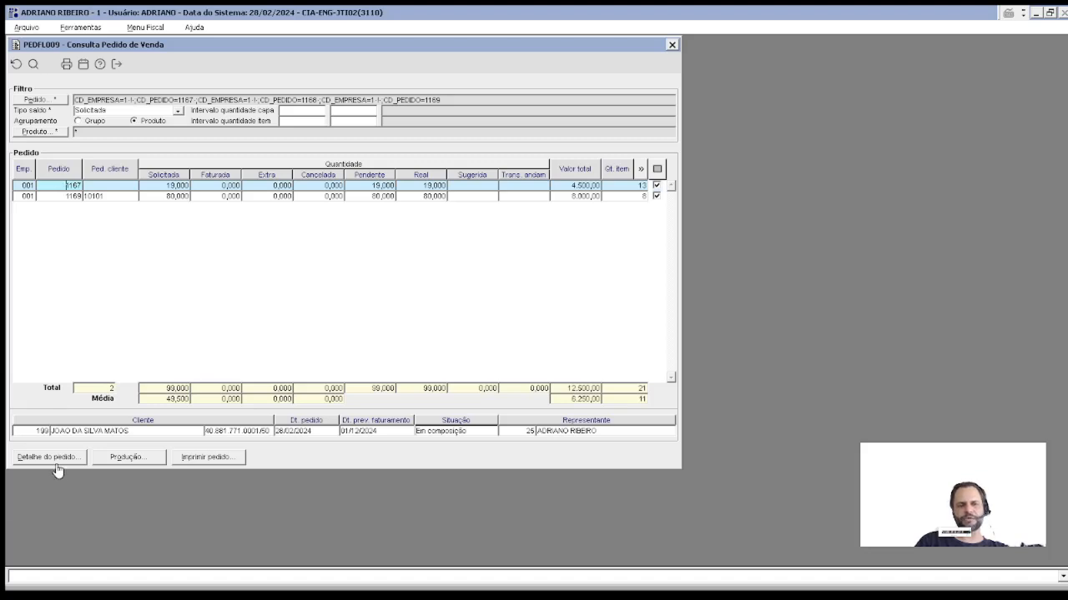
{"action": "left_click", "coordinate": [134, 457]}
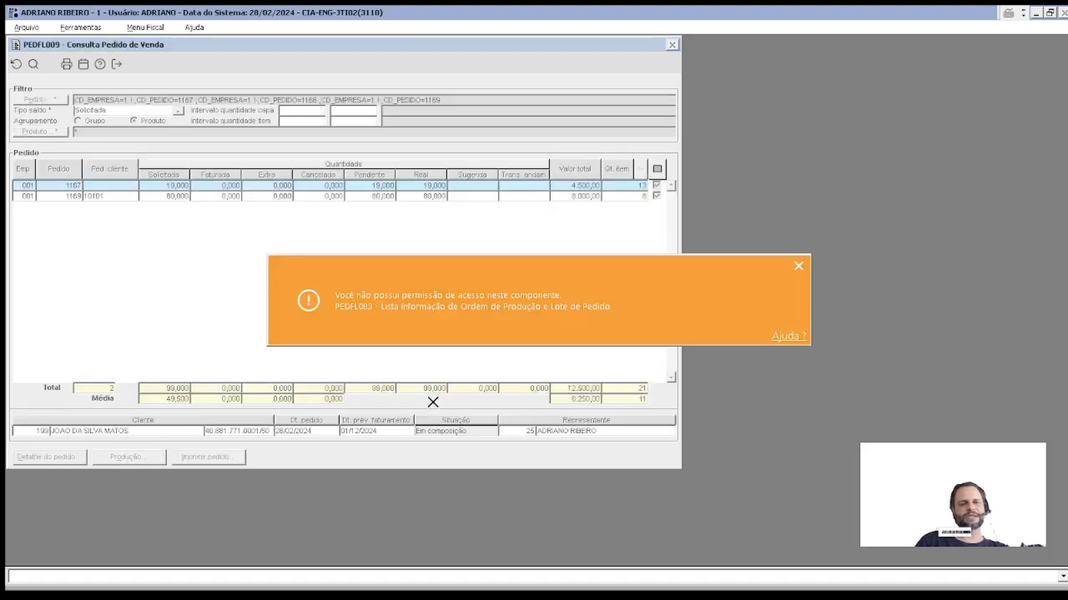
{"action": "left_click", "coordinate": [798, 265]}
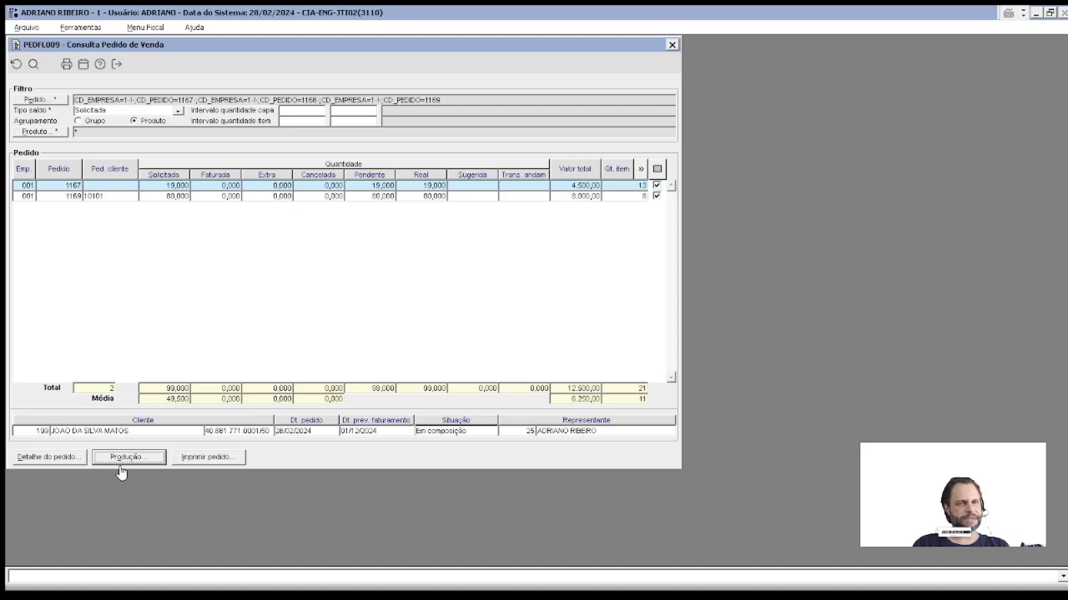
{"action": "key", "text": "Escape"}
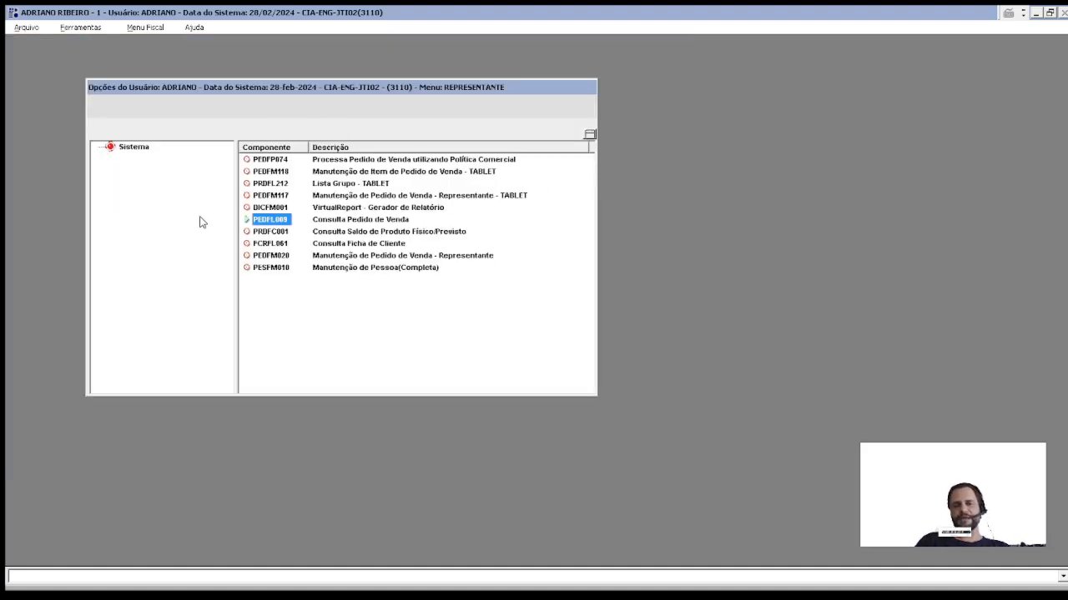
Step: Open the tablet representative order maintenance form PEDFM117
{"action": "left_click", "coordinate": [275, 184]}
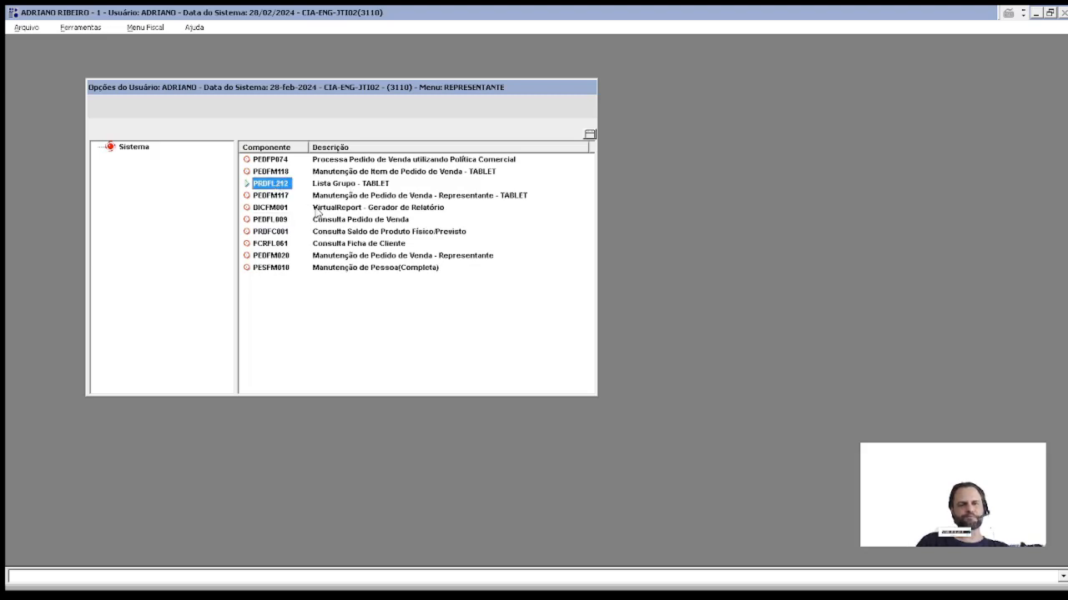
{"action": "left_click", "coordinate": [277, 172]}
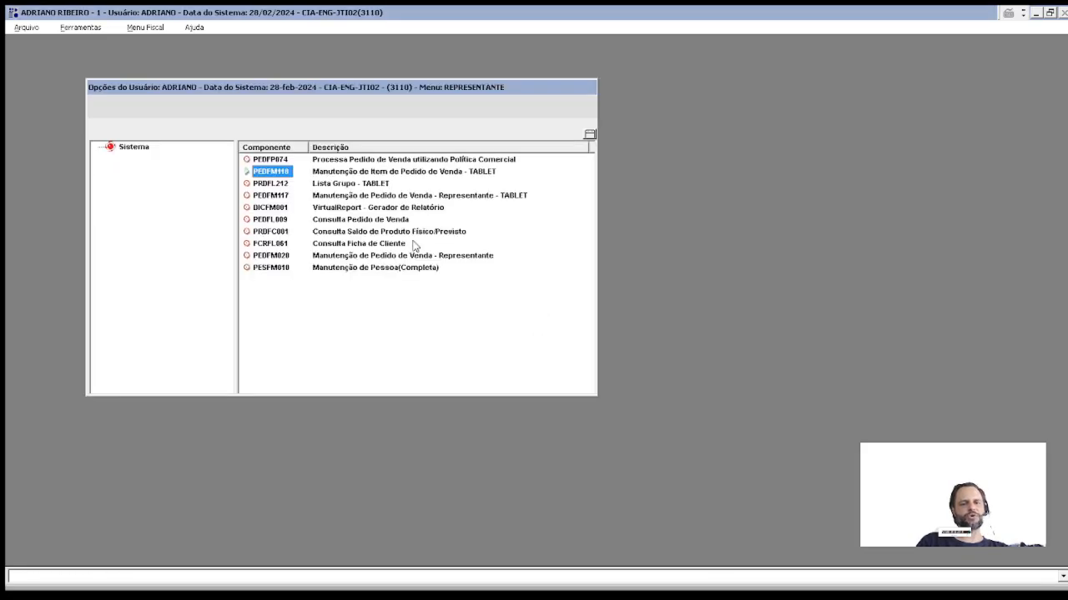
{"action": "left_click", "coordinate": [260, 195]}
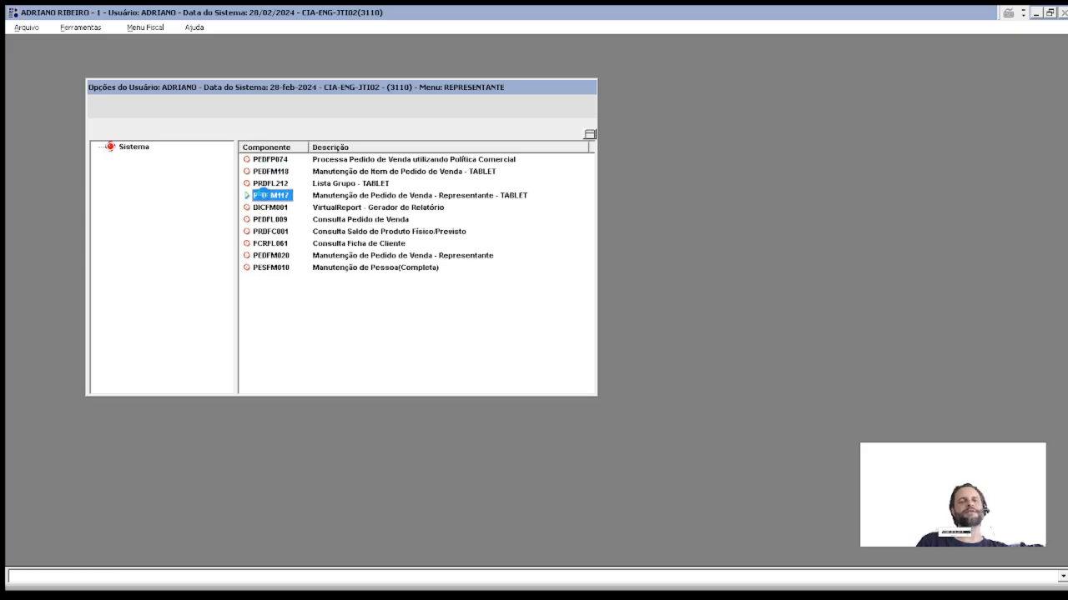
{"action": "double_click", "coordinate": [260, 195]}
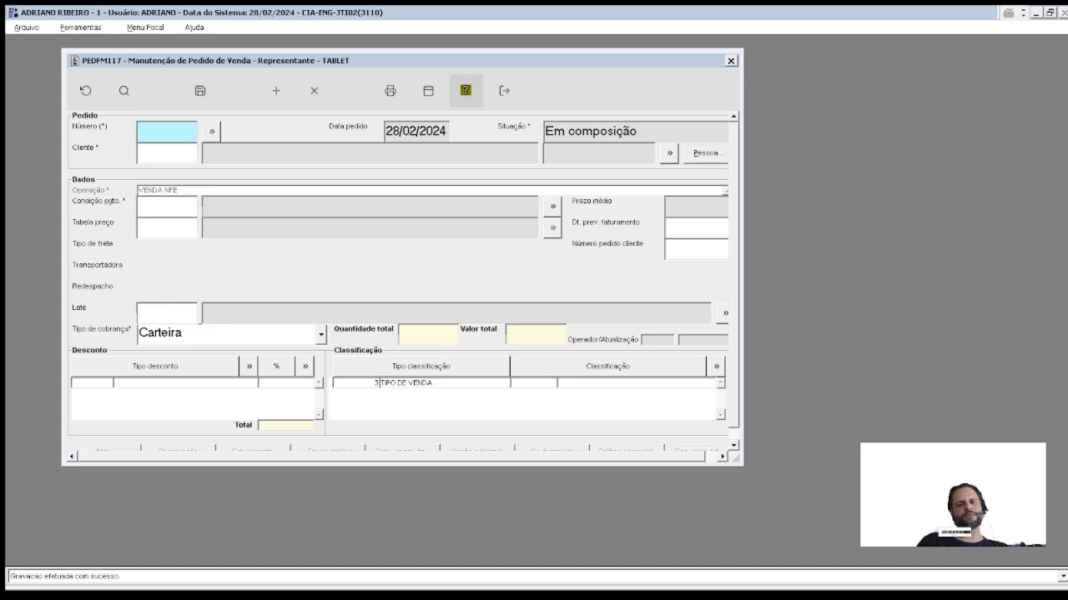
{"action": "left_click", "coordinate": [731, 61]}
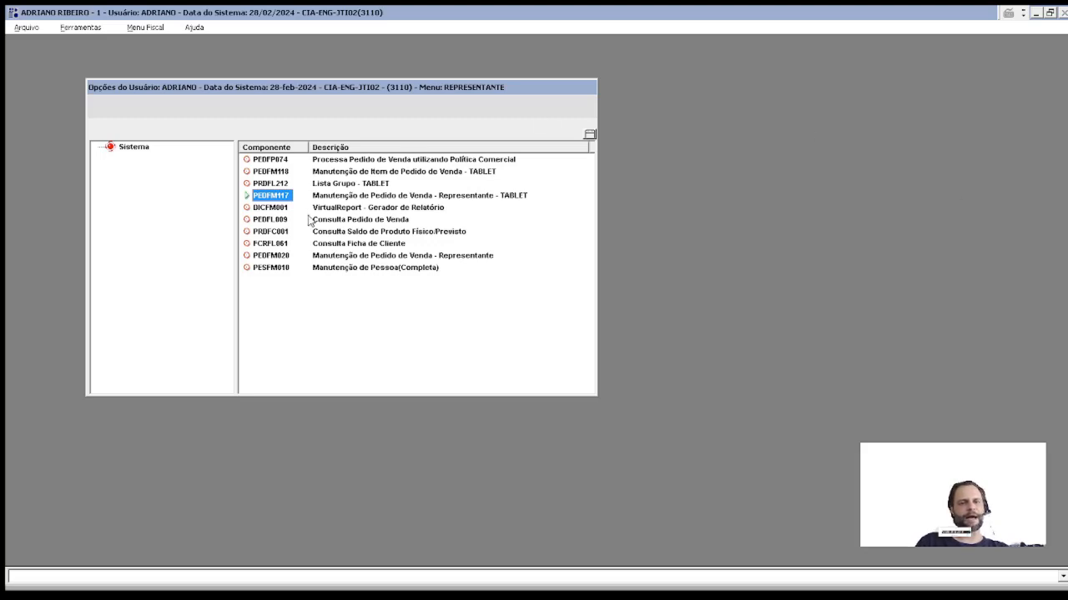
{"action": "double_click", "coordinate": [264, 199]}
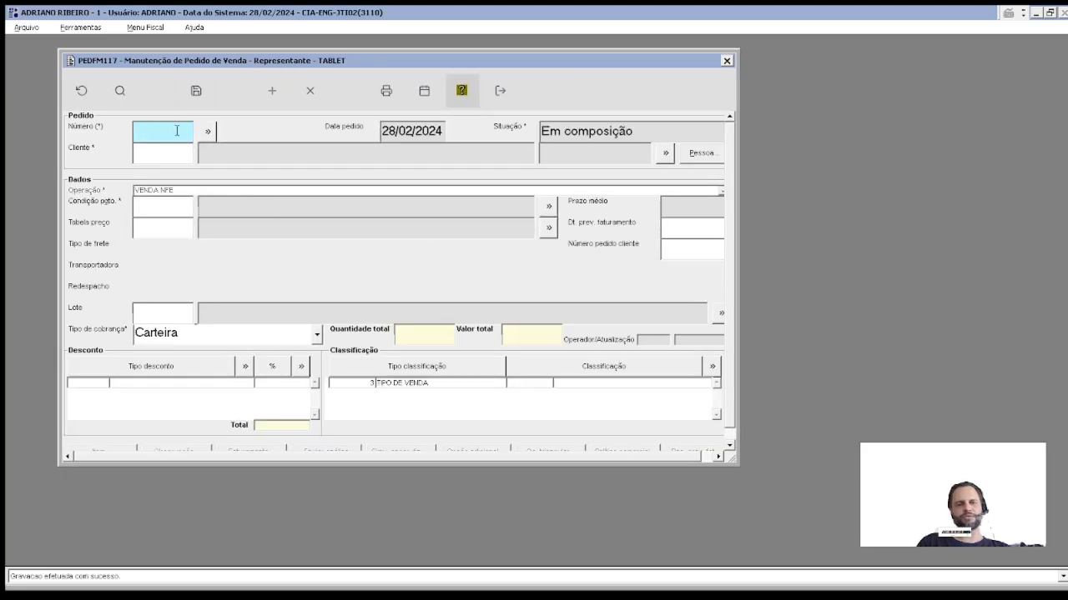
Step: Load order 1168 and review its customer 199 record and payment condition 001
{"action": "left_click", "coordinate": [208, 131]}
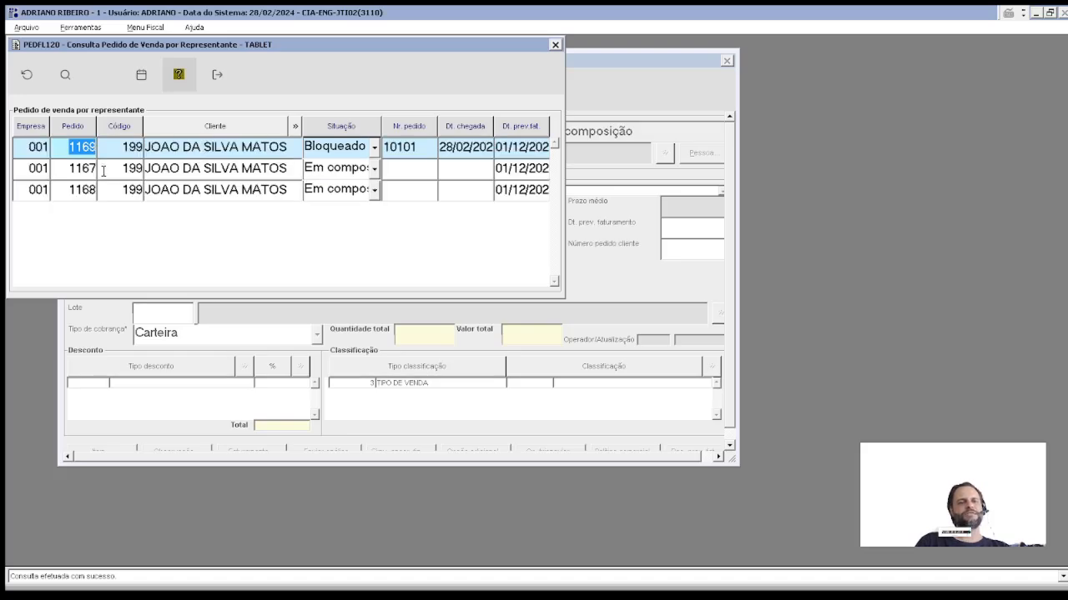
{"action": "double_click", "coordinate": [90, 190]}
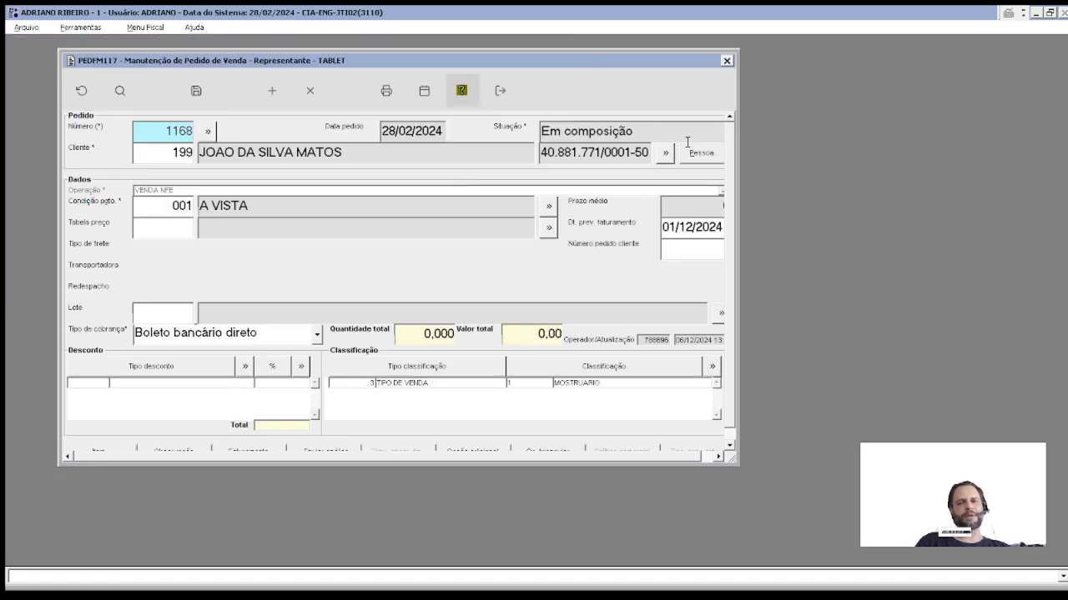
{"action": "left_click", "coordinate": [701, 152]}
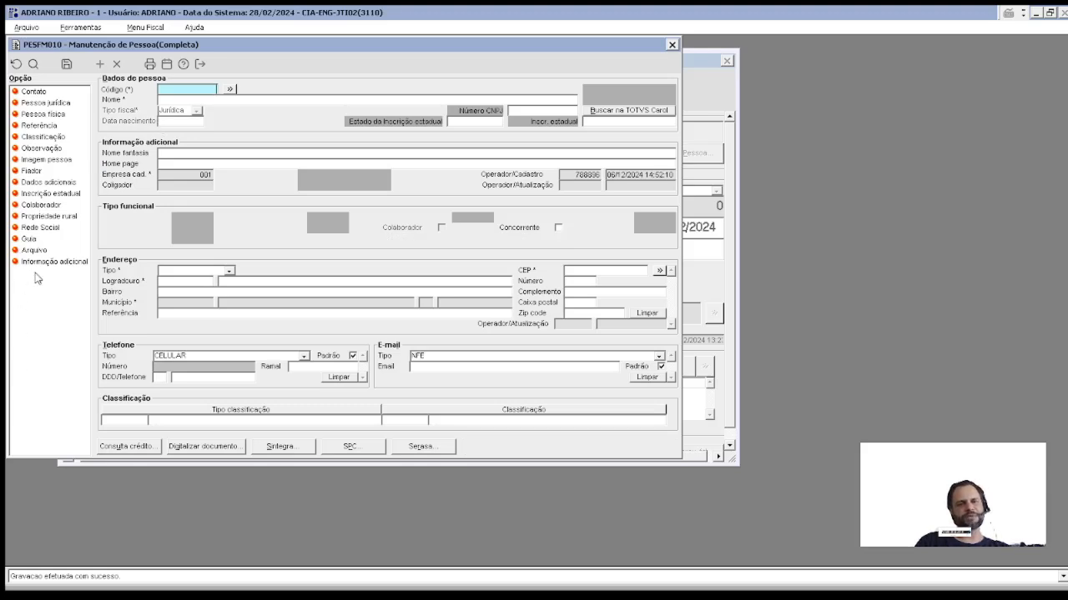
{"action": "key", "text": "Escape"}
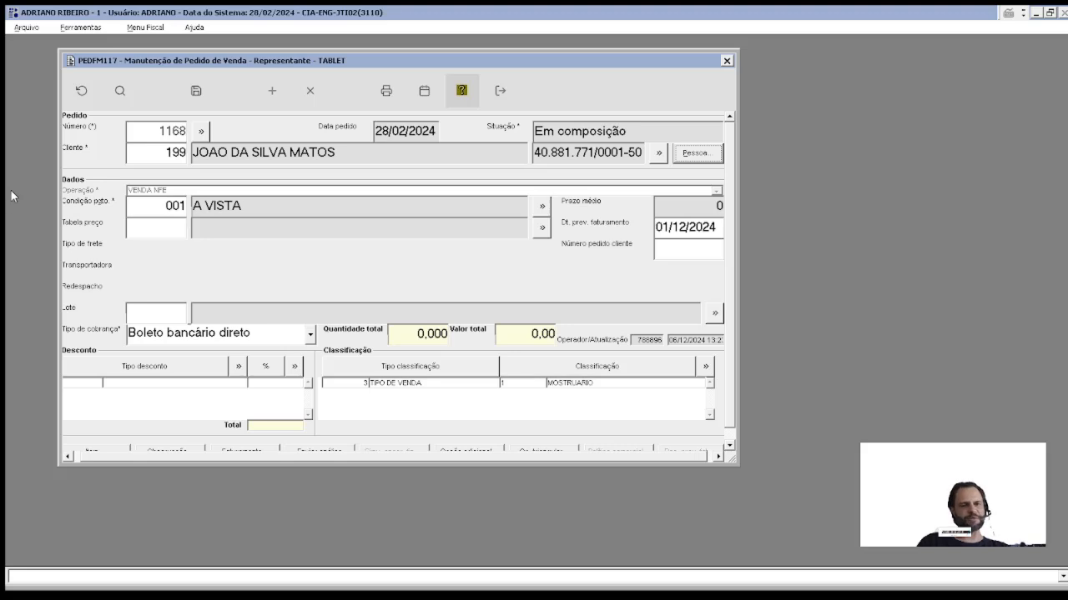
{"action": "left_click", "coordinate": [160, 154]}
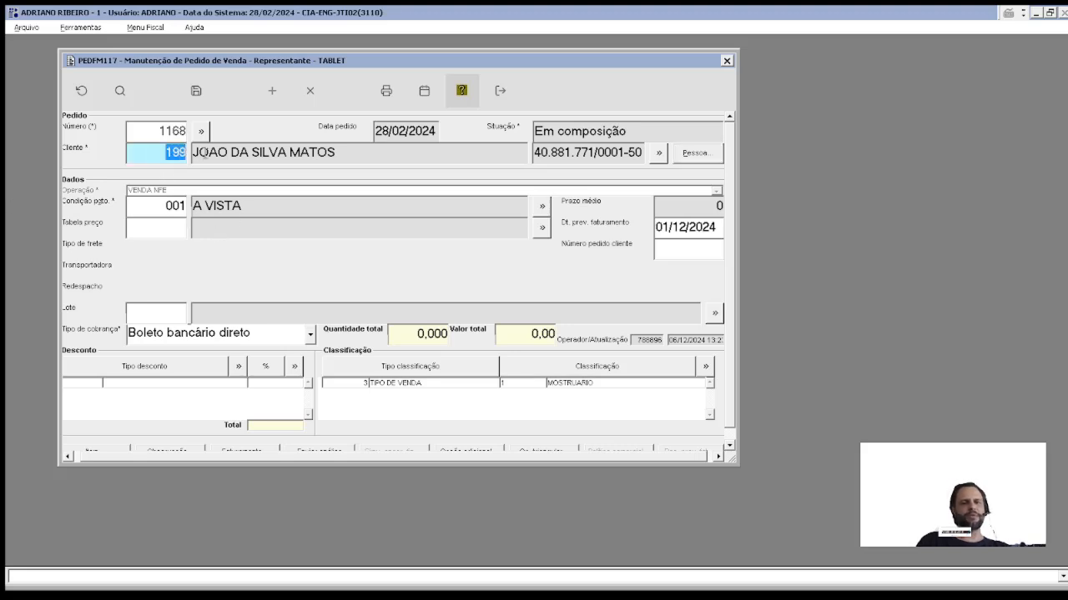
{"action": "left_click", "coordinate": [159, 212]}
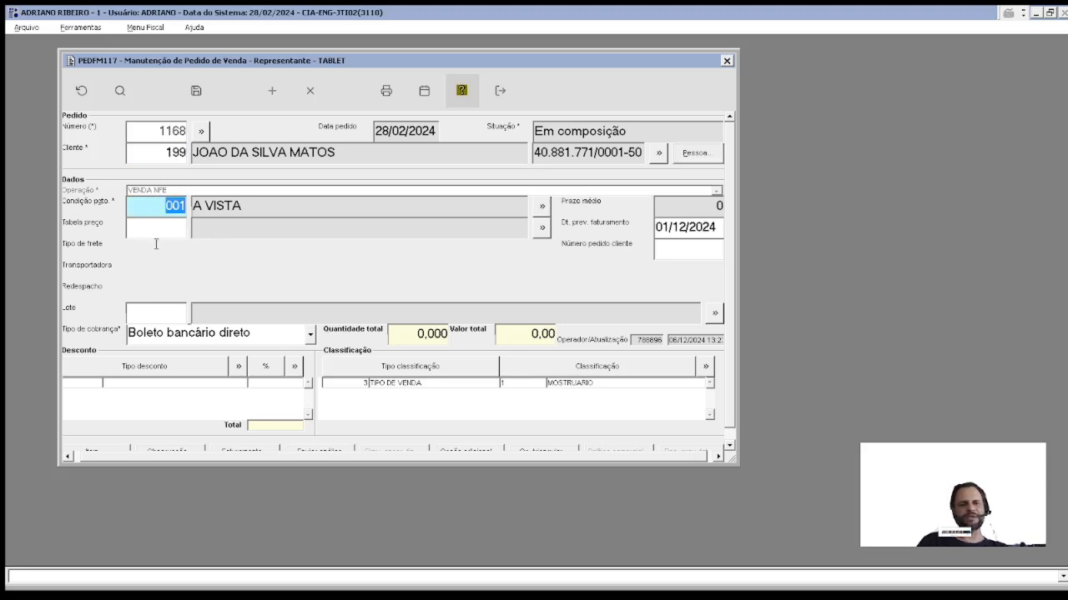
{"action": "left_click", "coordinate": [151, 227]}
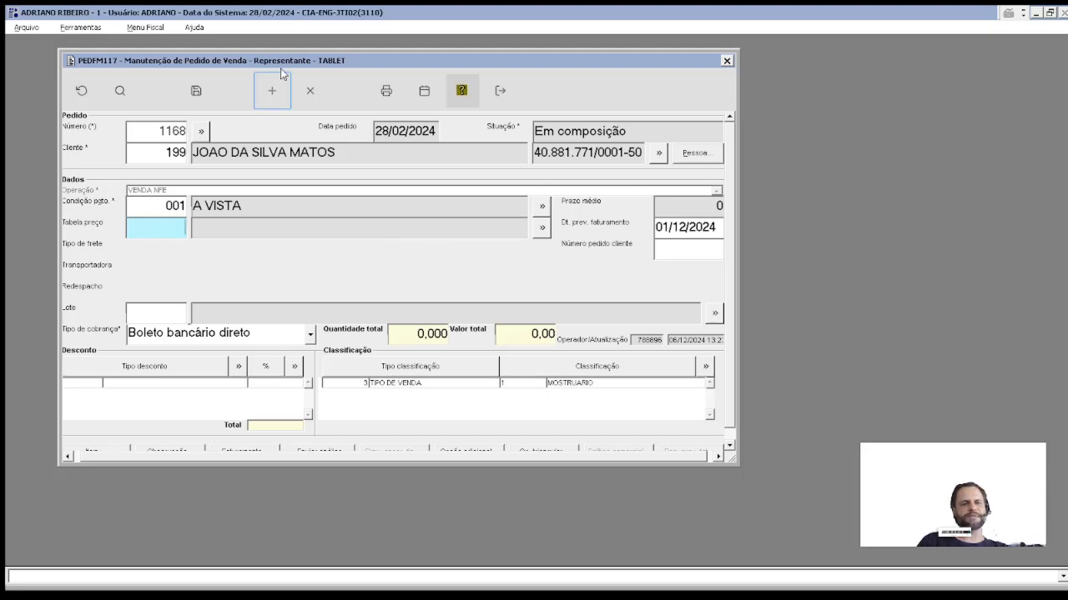
Step: Bring up the F1 help for the PEDFM117 order form
{"action": "left_click_drag", "start_coordinate": [280, 67], "coordinate": [317, 59]}
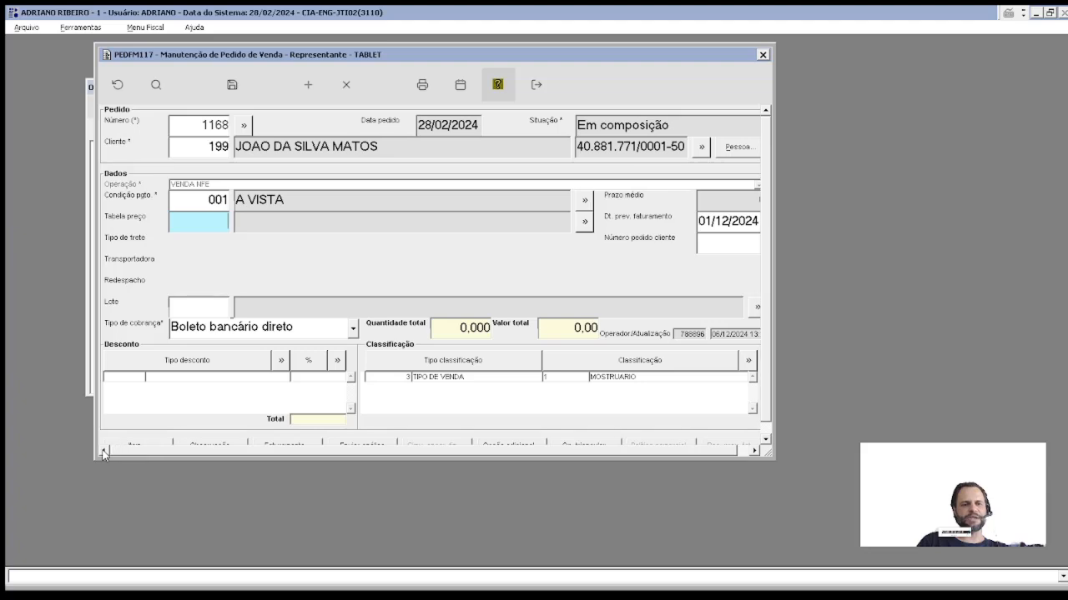
{"action": "left_click", "coordinate": [119, 255]}
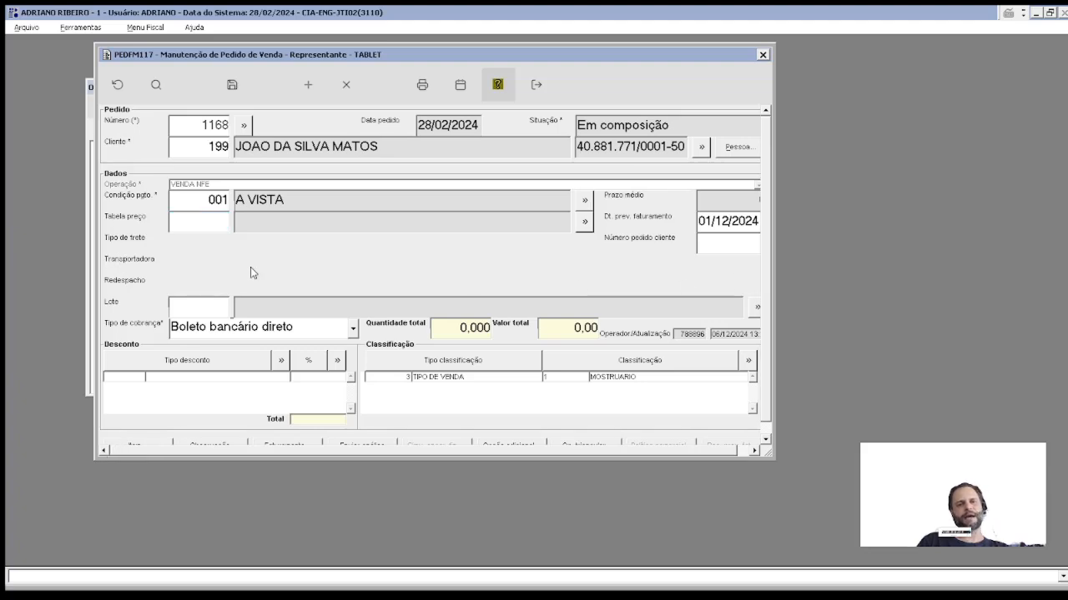
{"action": "key", "text": "F1"}
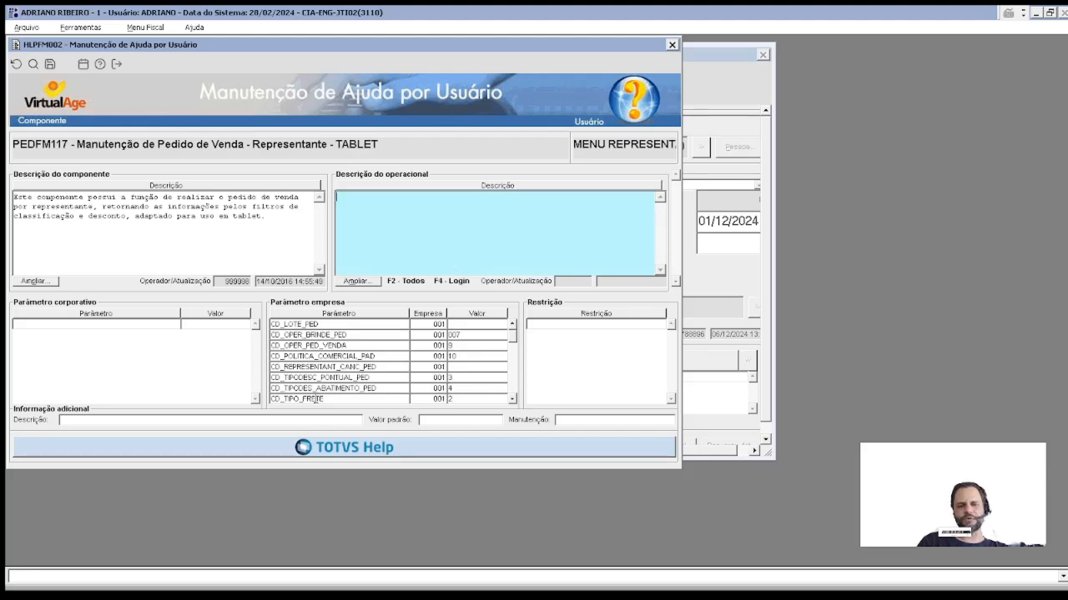
Step: Check the CD_TIPO_FRETE help entry, open order 1168's items, then close the item and order forms
{"action": "left_click", "coordinate": [315, 399]}
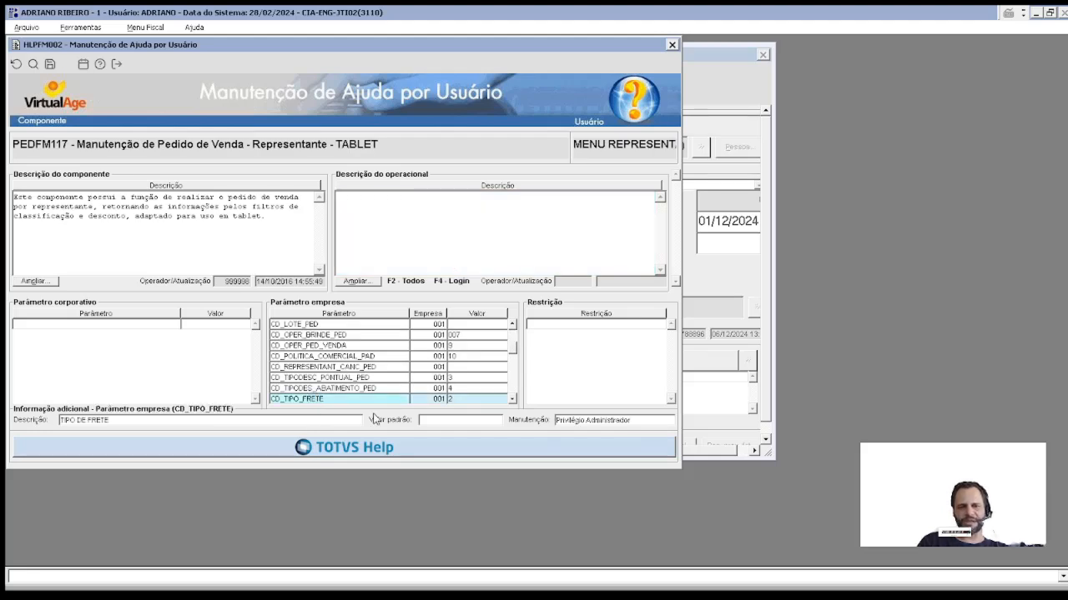
{"action": "key", "text": "Escape"}
{"action": "left_click", "coordinate": [766, 438]}
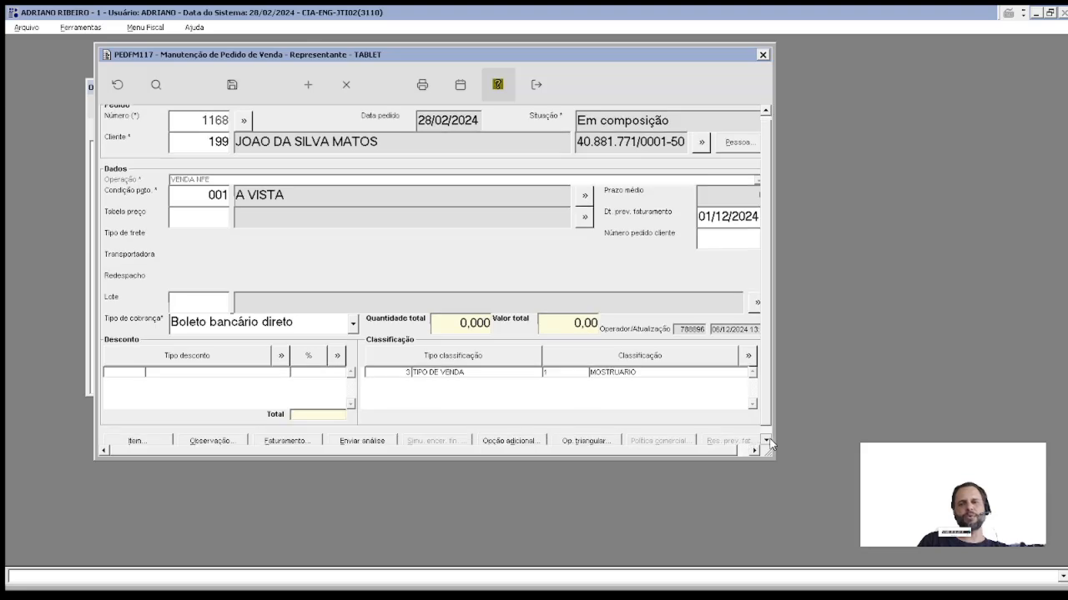
{"action": "left_click", "coordinate": [139, 435]}
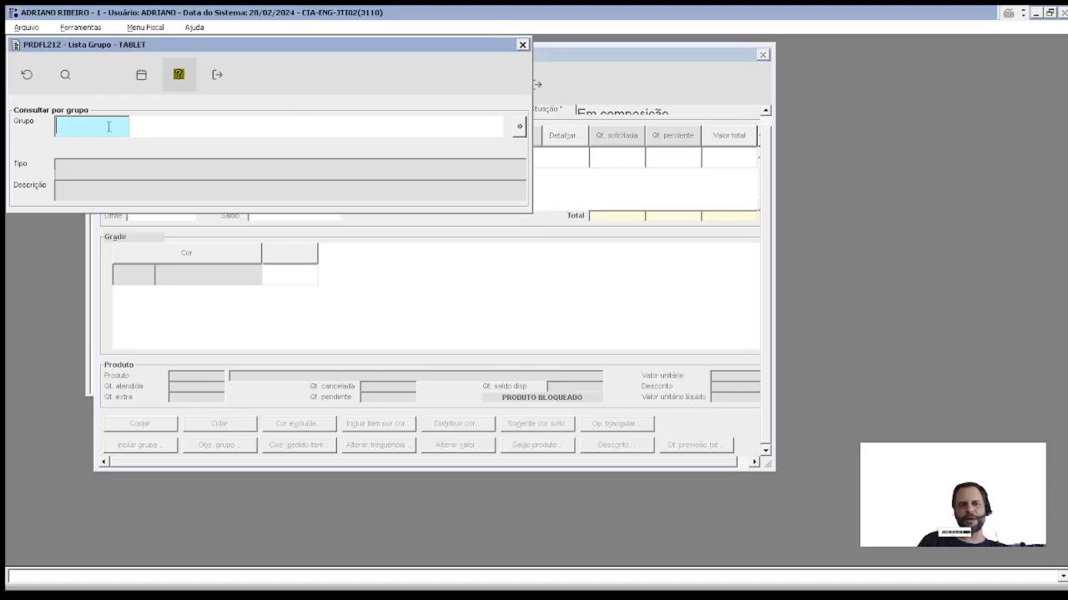
{"action": "key", "text": "Escape"}
{"action": "key", "text": "Escape"}
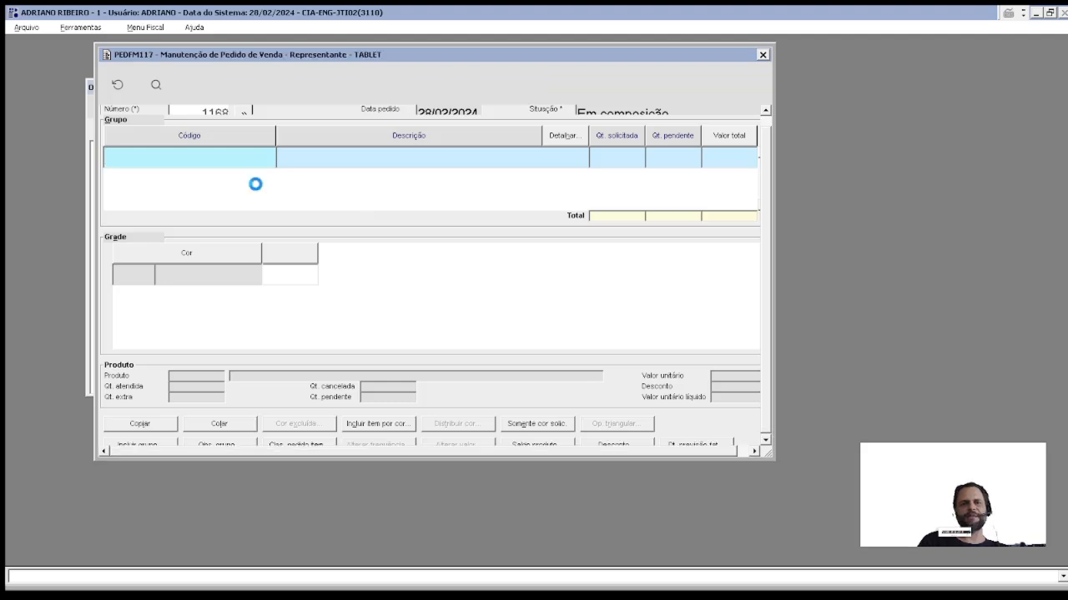
{"action": "key", "text": "Escape"}
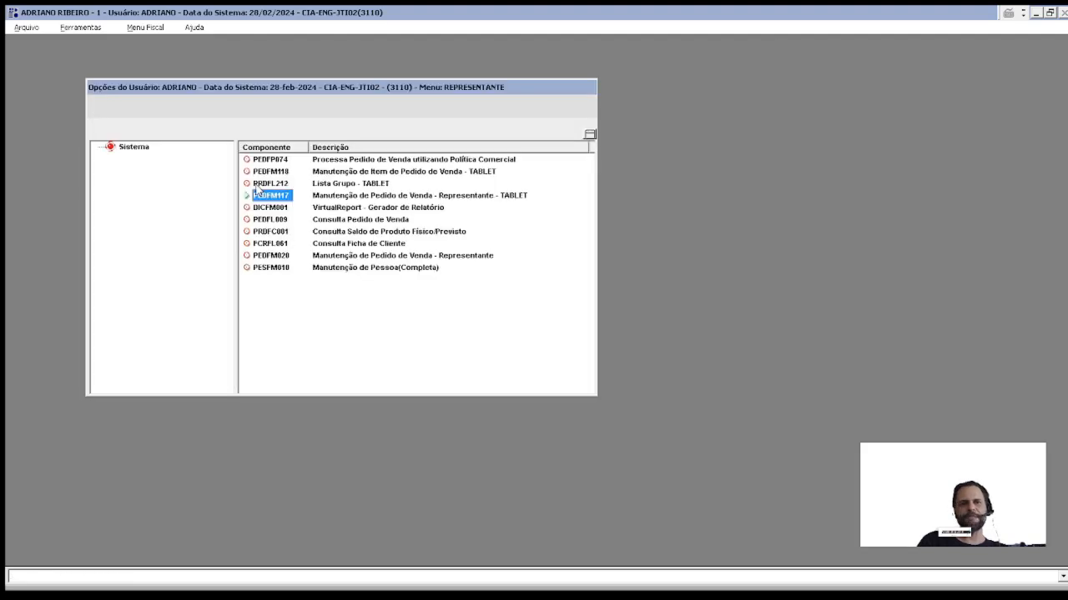
Step: Open PEDFM072 from Menu auxiliar and load order 1168 with 001 A VISTA terms
{"action": "left_click", "coordinate": [65, 29]}
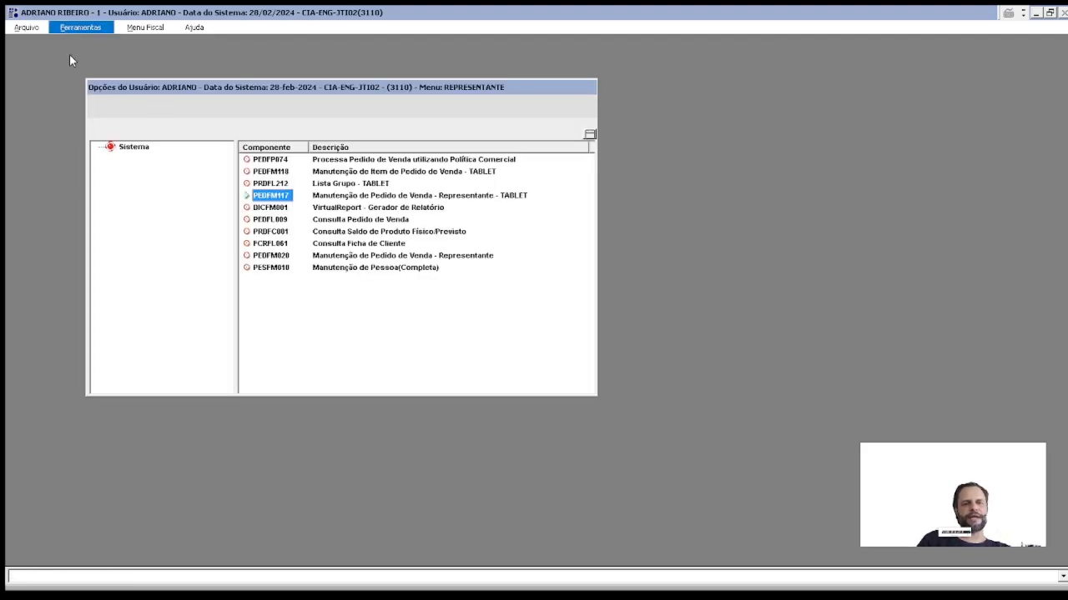
{"action": "left_click", "coordinate": [70, 54]}
{"action": "type", "text": "PEDFM072"}
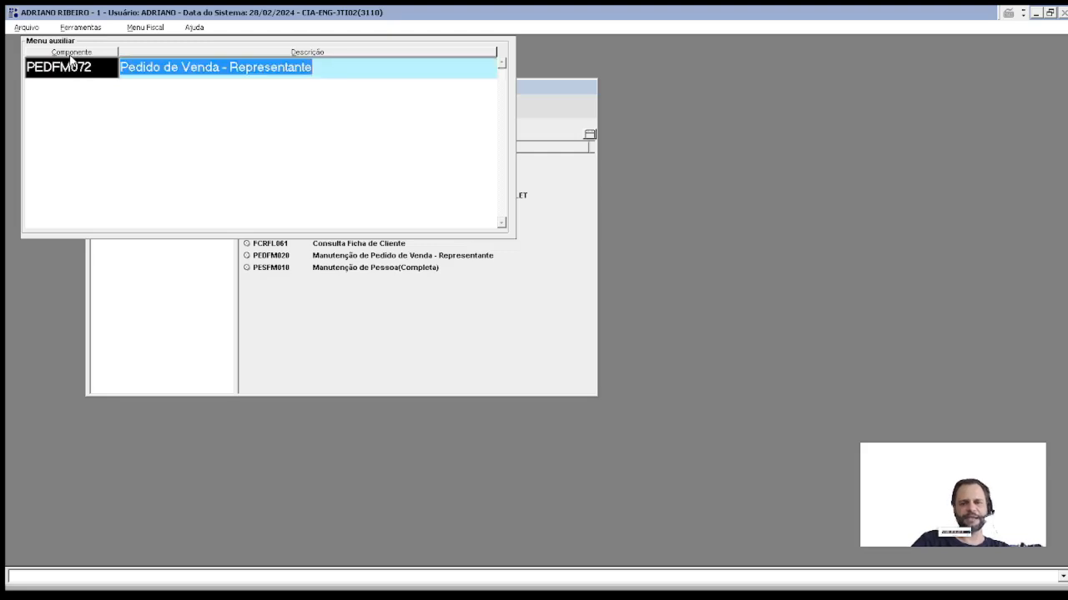
{"action": "key", "text": "Return"}
{"action": "left_click_drag", "start_coordinate": [97, 55], "coordinate": [142, 69]}
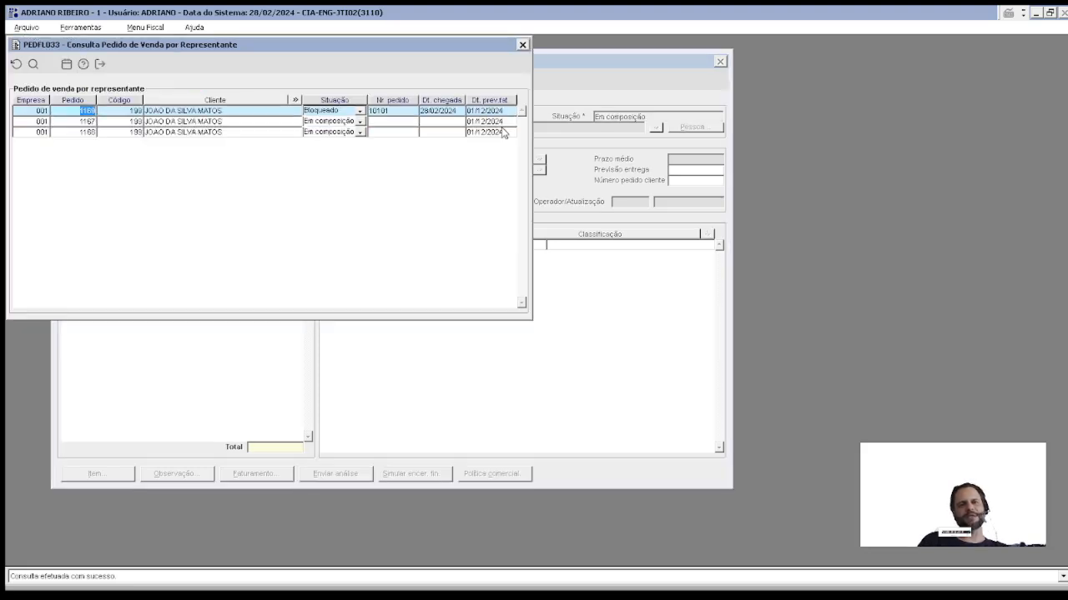
{"action": "double_click", "coordinate": [81, 132]}
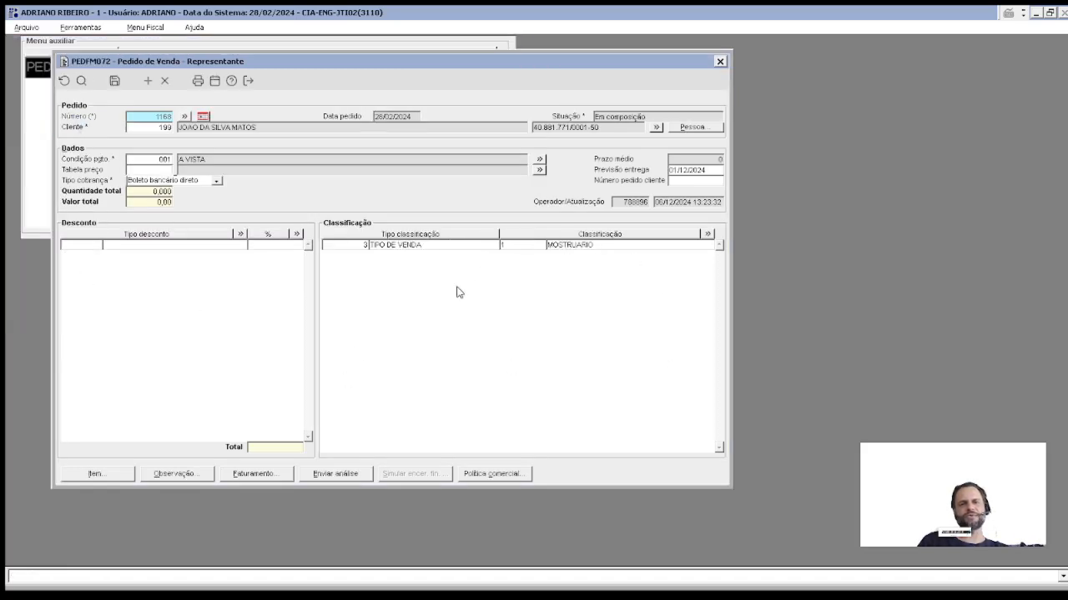
Step: Leave order 1168's items unchanged and return to the order header
{"action": "left_click", "coordinate": [72, 476]}
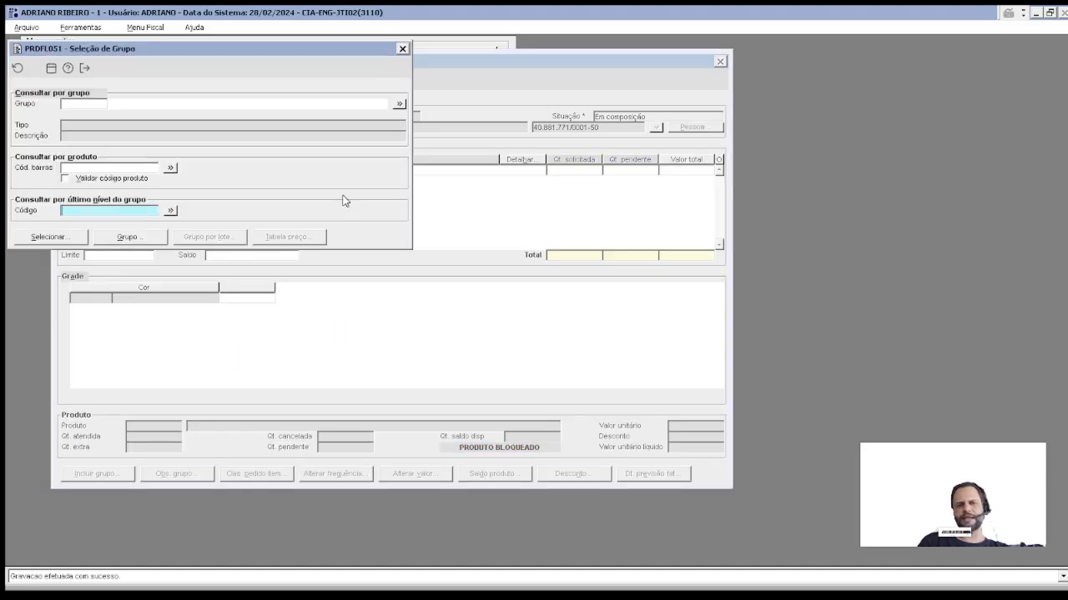
{"action": "key", "text": "Escape"}
{"action": "key", "text": "Escape"}
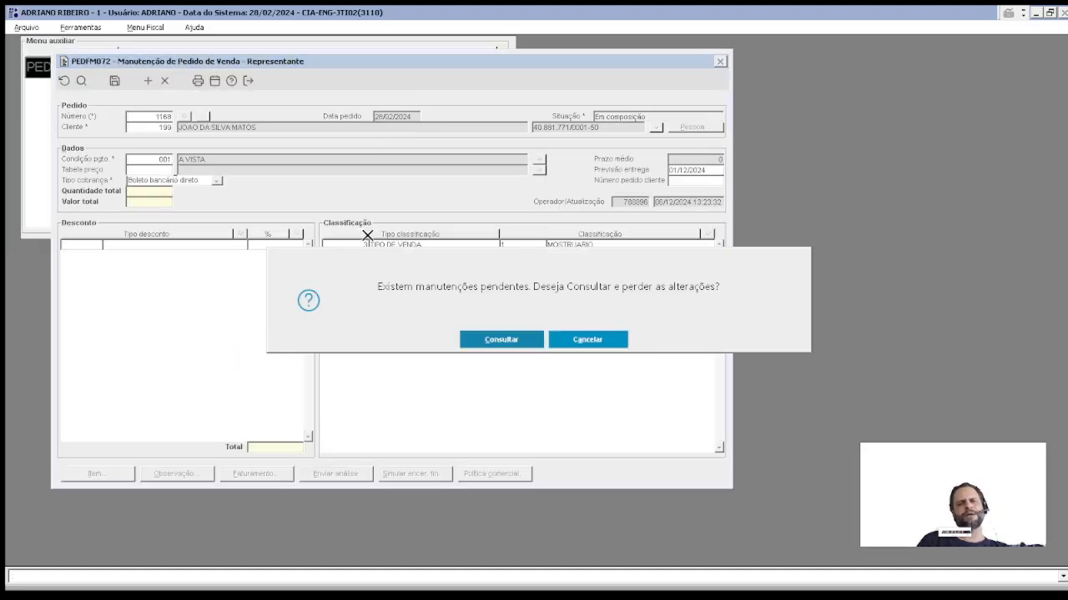
{"action": "left_click", "coordinate": [542, 340]}
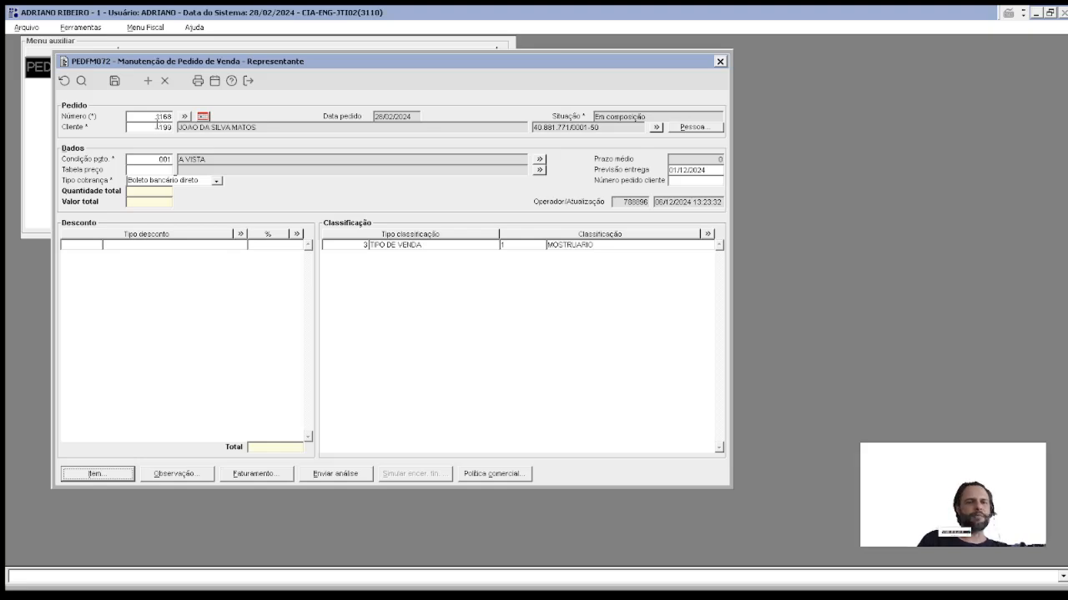
{"action": "left_click", "coordinate": [156, 126]}
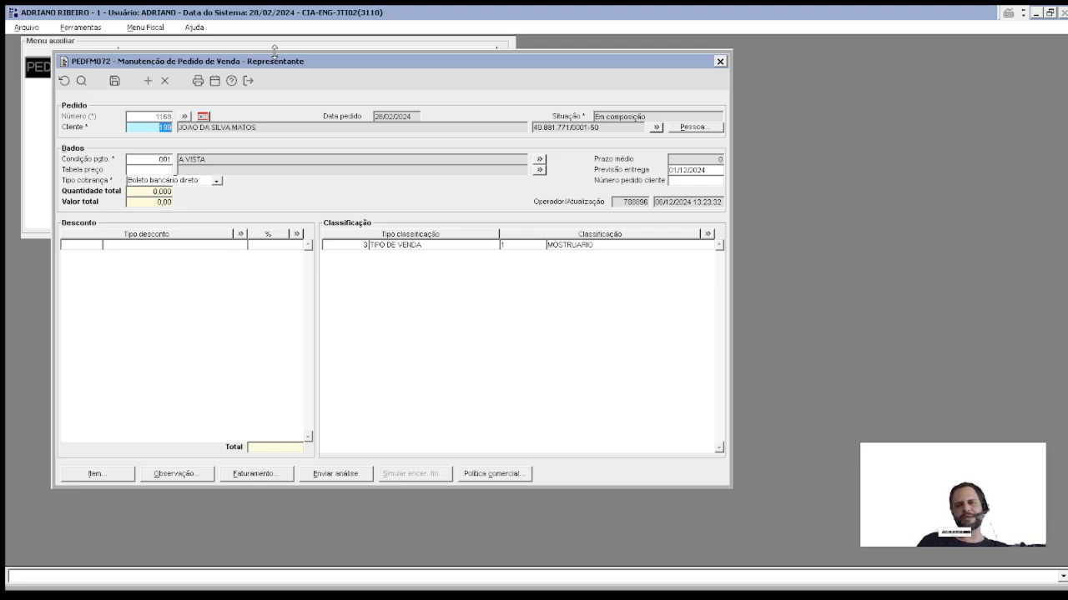
Step: Cancel the exit prompt and clear the order form with F2
{"action": "left_click", "coordinate": [248, 81]}
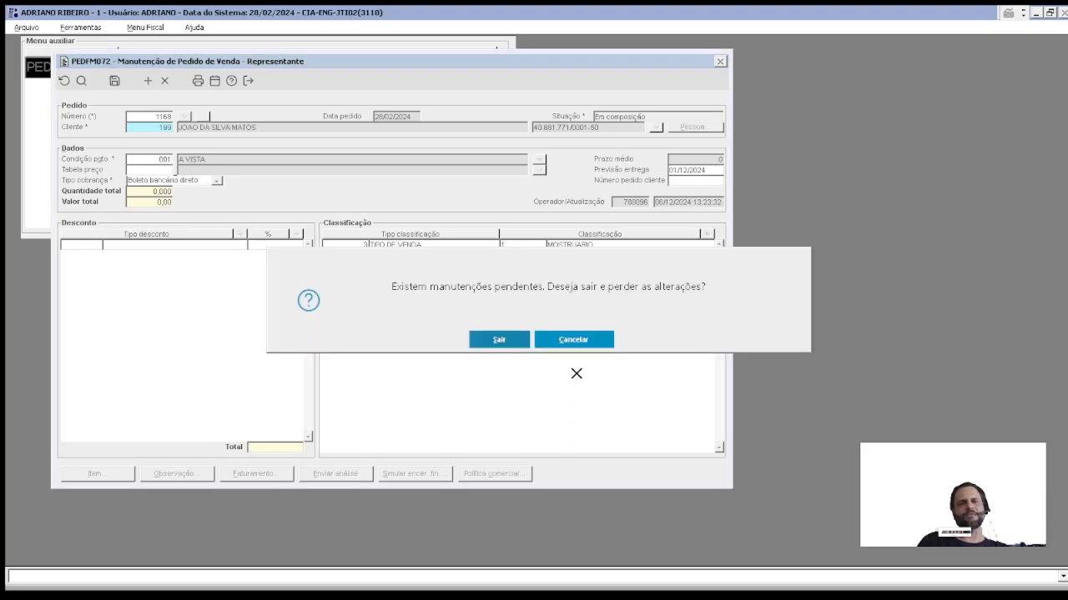
{"action": "left_click", "coordinate": [582, 340]}
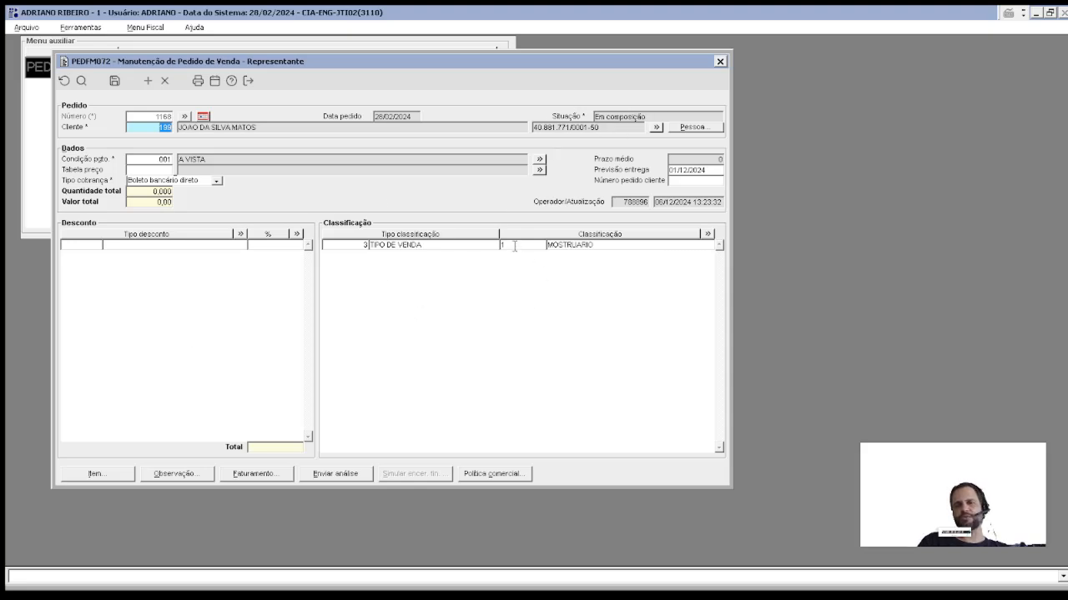
{"action": "key", "text": "F2"}
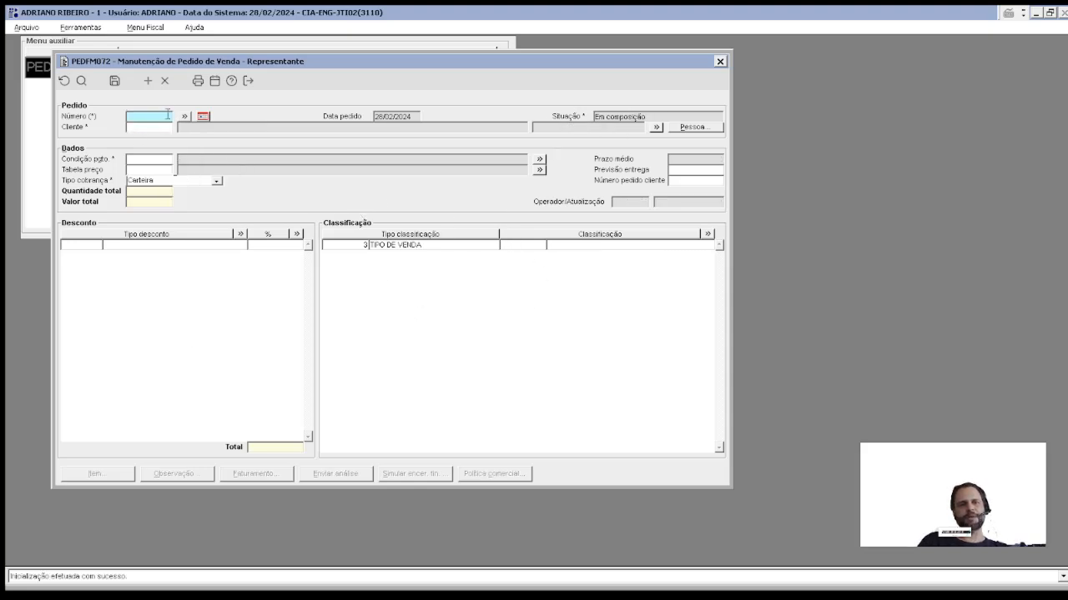
Step: Load order 1167 from the representative's order list and review its items
{"action": "double_click", "coordinate": [166, 114]}
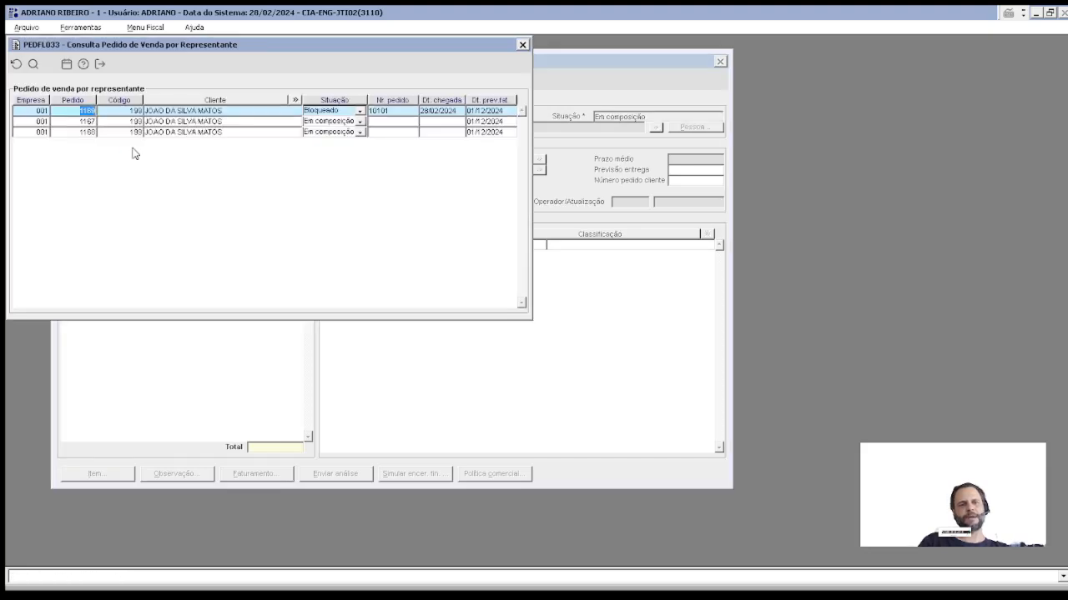
{"action": "left_click", "coordinate": [80, 122]}
{"action": "double_click", "coordinate": [80, 122]}
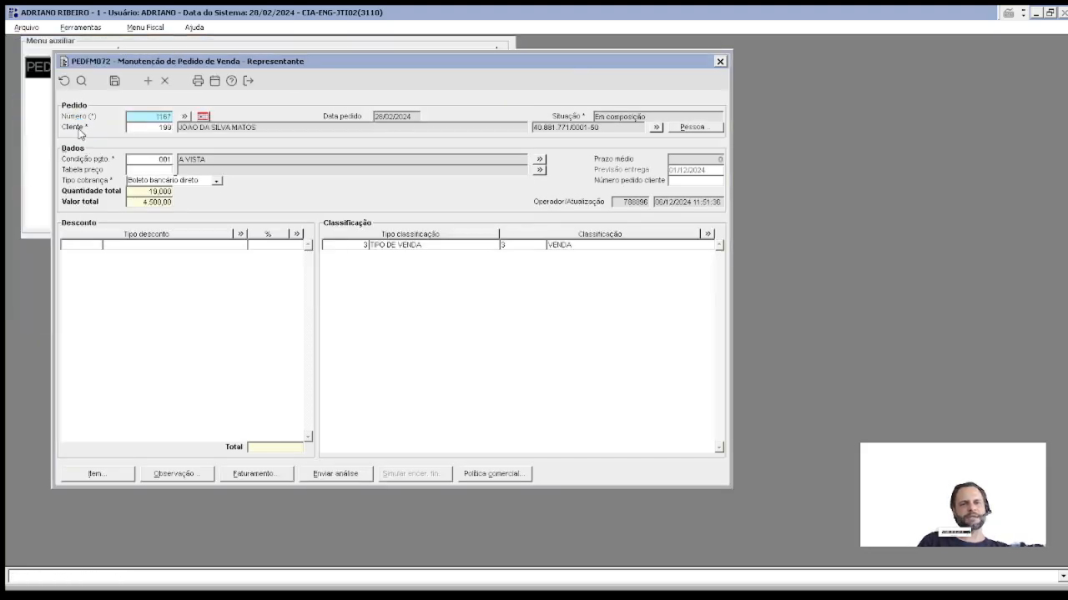
{"action": "left_click", "coordinate": [95, 474]}
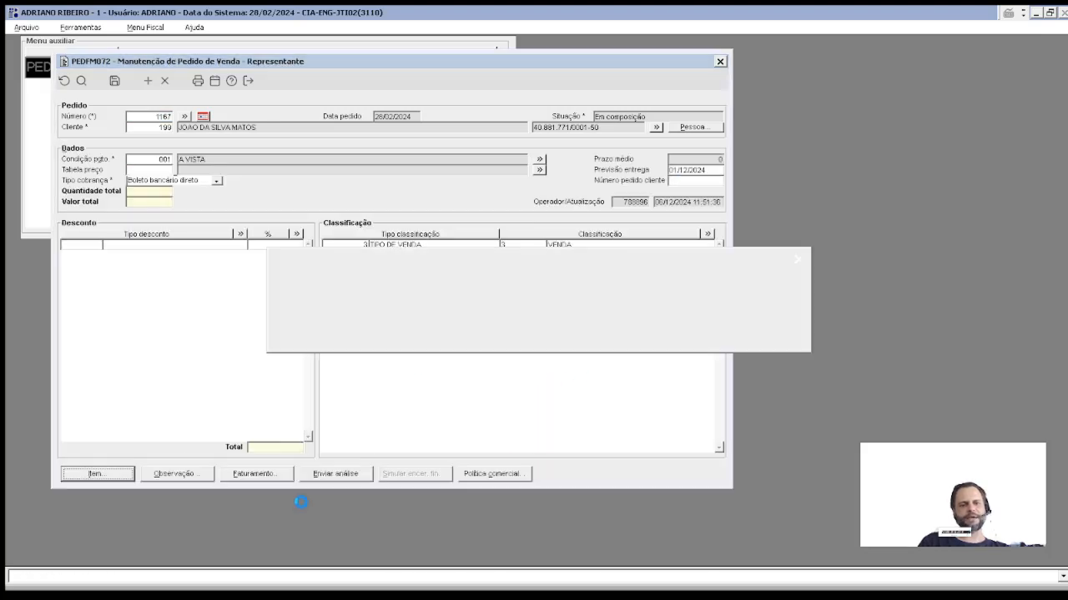
{"action": "left_click", "coordinate": [610, 341]}
Step: Send order 1167 to headquarters for analysis, confirming with Sim
{"action": "left_click", "coordinate": [326, 481]}
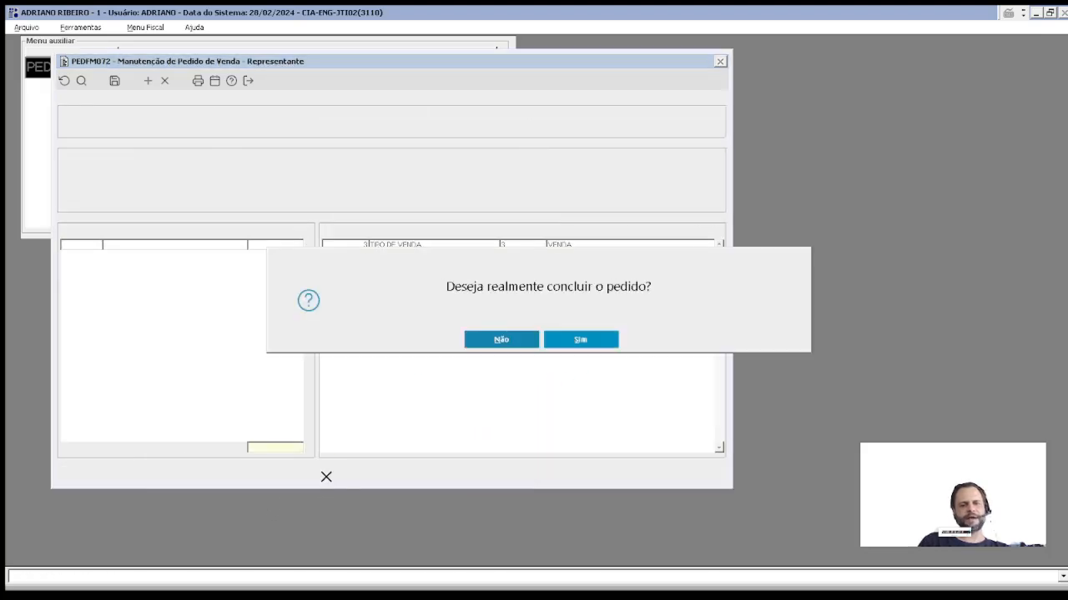
{"action": "left_click", "coordinate": [579, 340]}
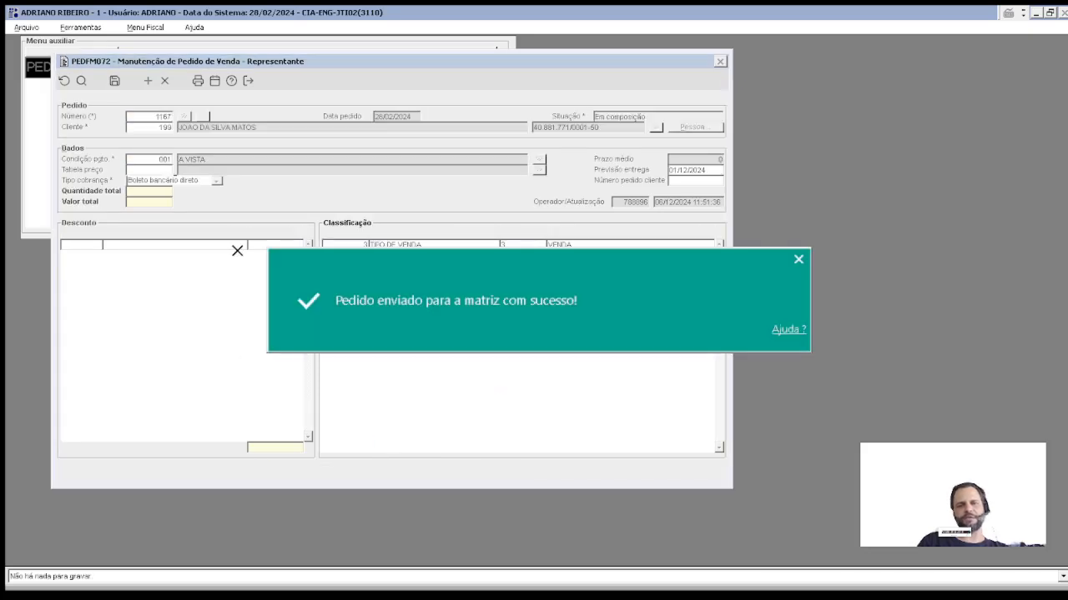
{"action": "left_click", "coordinate": [152, 126]}
Step: Reload order 1167 to verify its Situação shows Em análise
{"action": "double_click", "coordinate": [152, 124]}
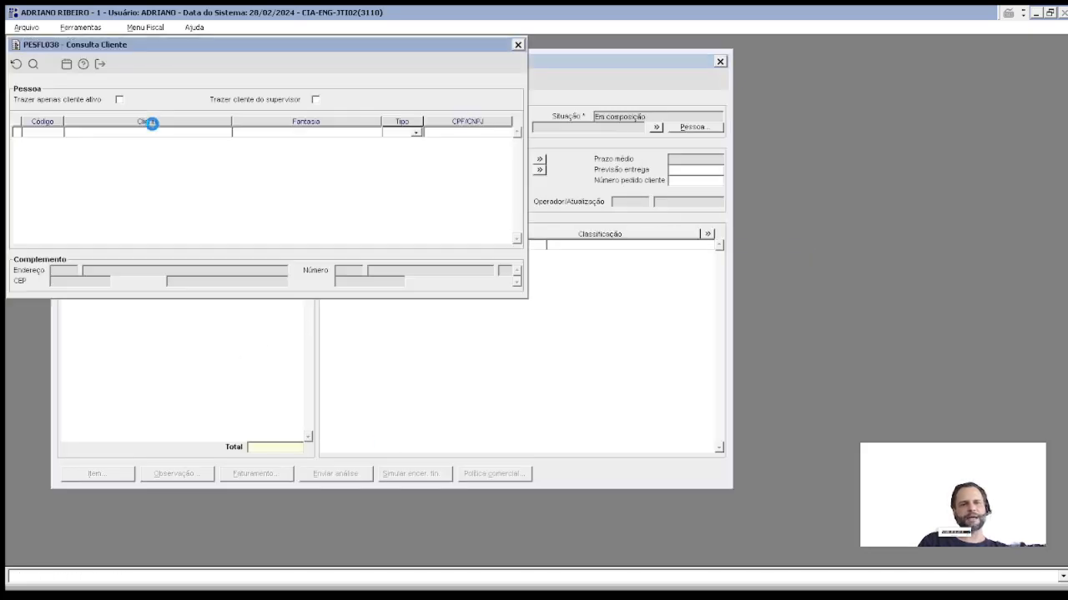
{"action": "key", "text": "Escape"}
{"action": "left_click", "coordinate": [153, 116]}
{"action": "double_click", "coordinate": [153, 115]}
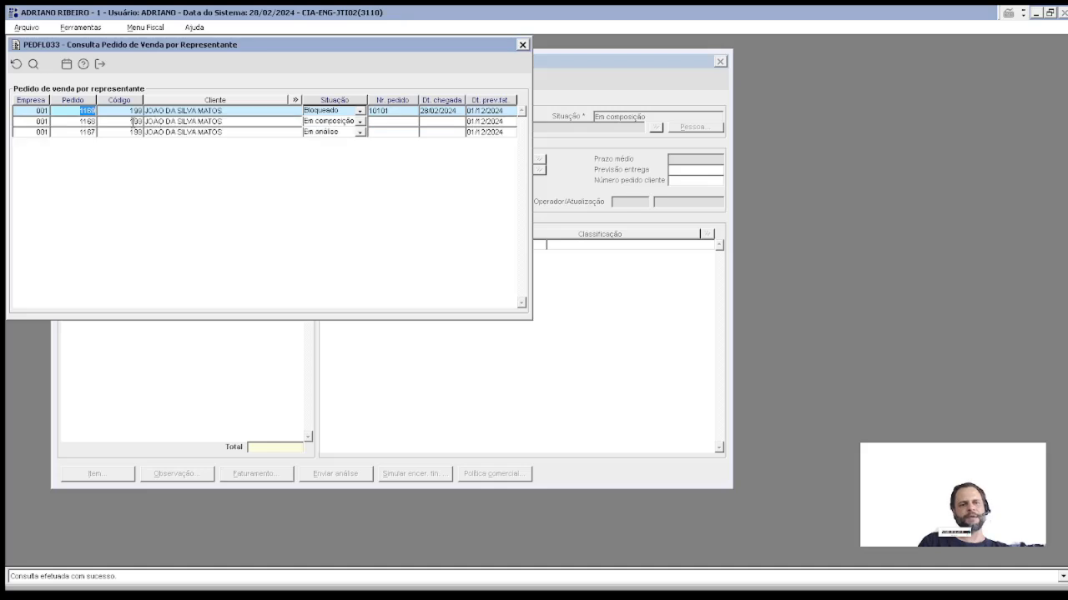
{"action": "double_click", "coordinate": [80, 133]}
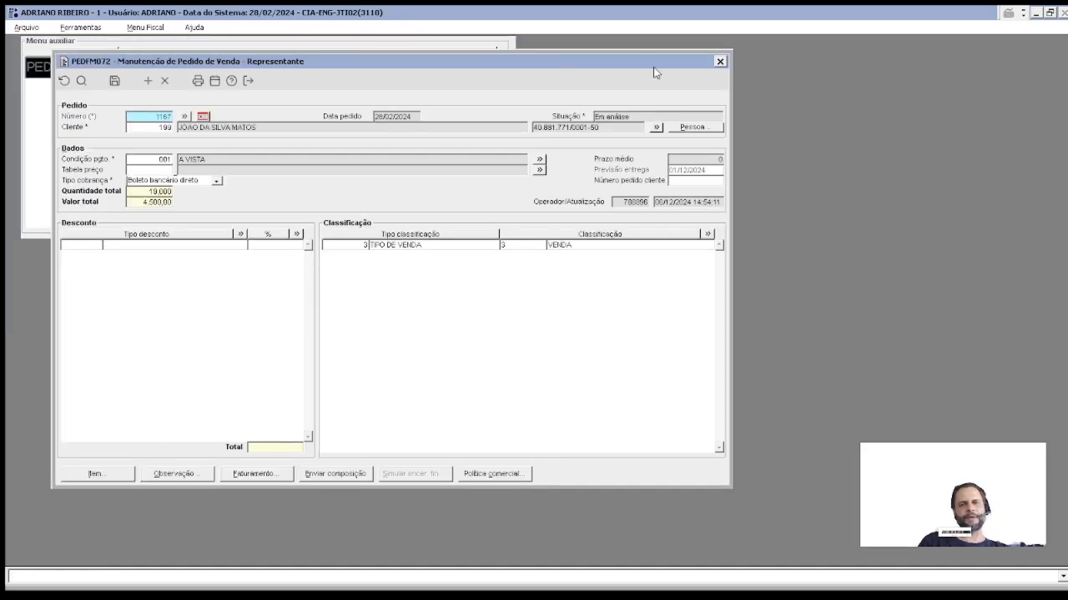
Step: Enter TESTE as the observation of order 1167 and try to save it
{"action": "left_click", "coordinate": [191, 479]}
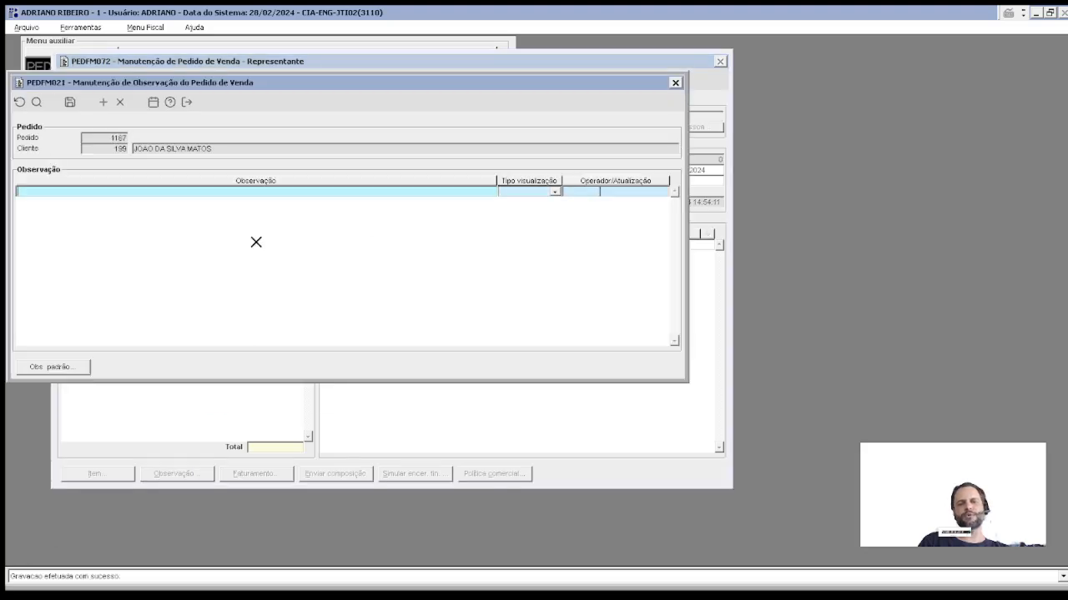
{"action": "type", "text": "TESTE"}
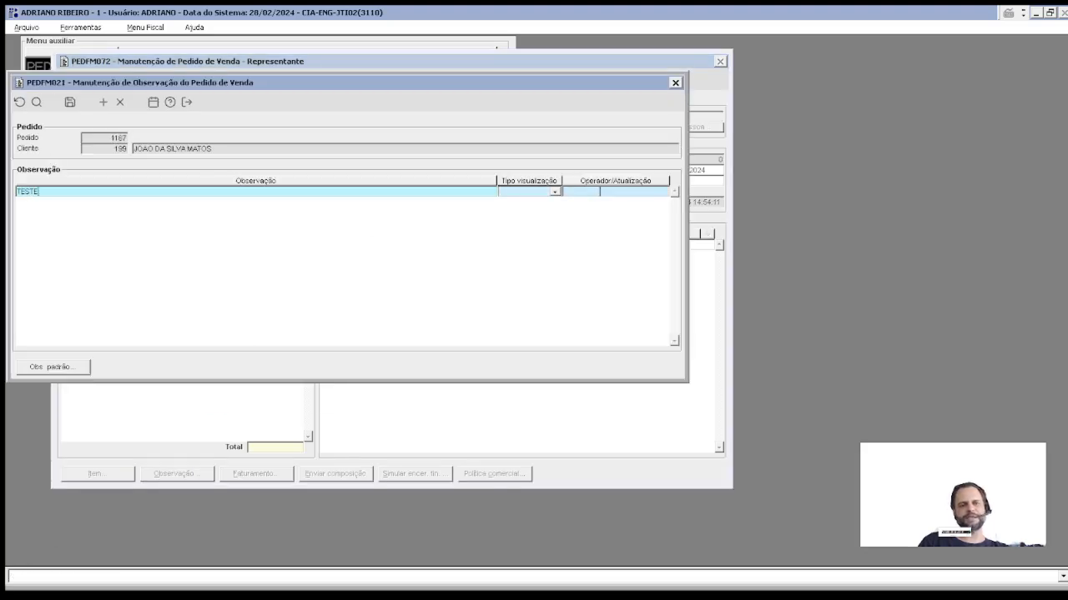
{"action": "left_click", "coordinate": [70, 103]}
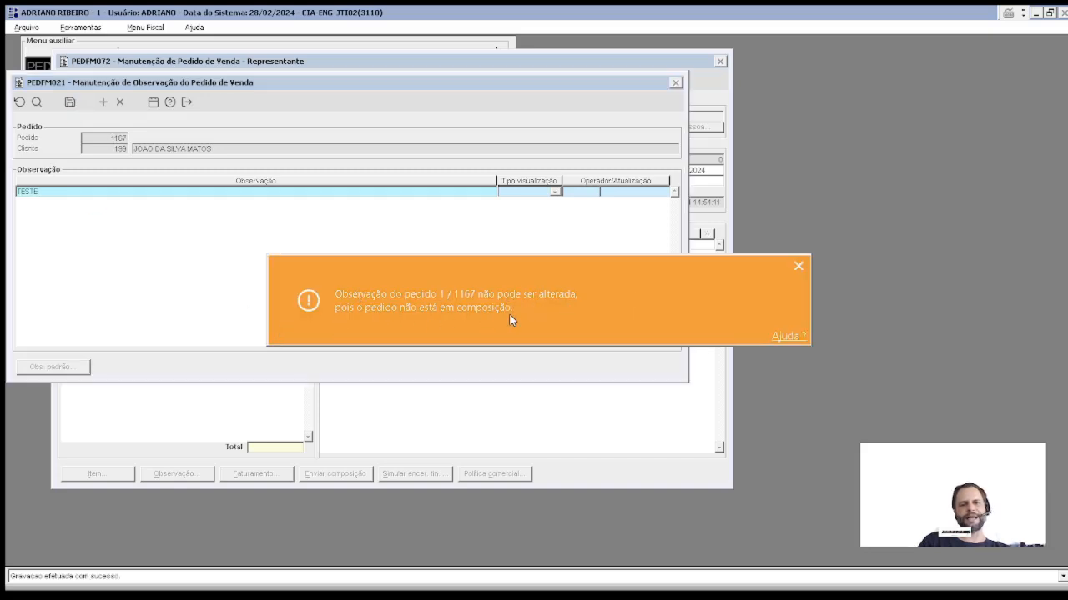
Step: Discard the refused observation, check the Em análise status, and clear the order form
{"action": "key", "text": "Escape"}
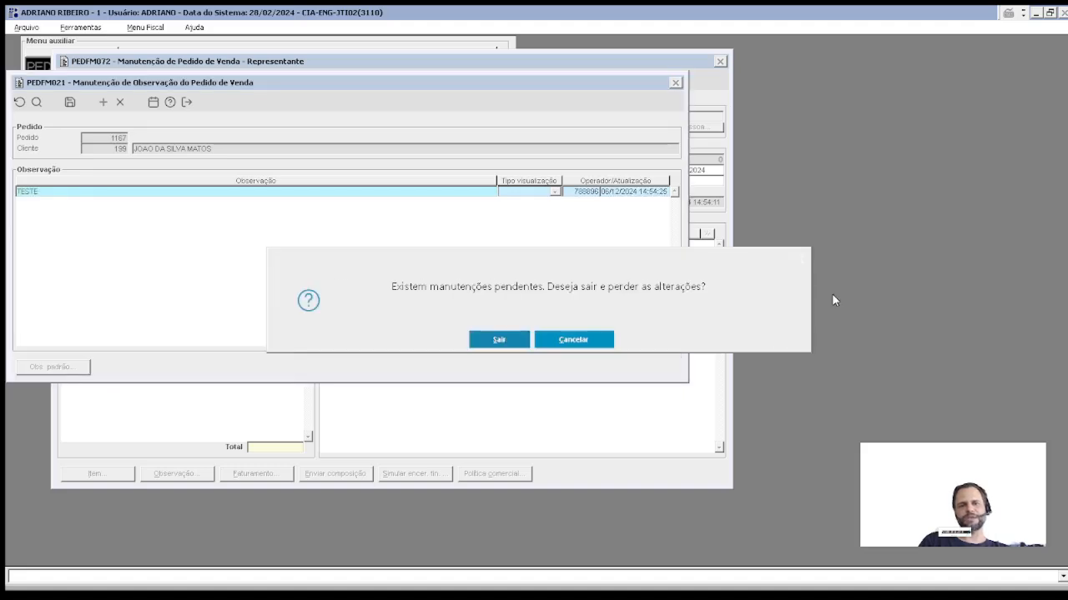
{"action": "key", "text": "Return"}
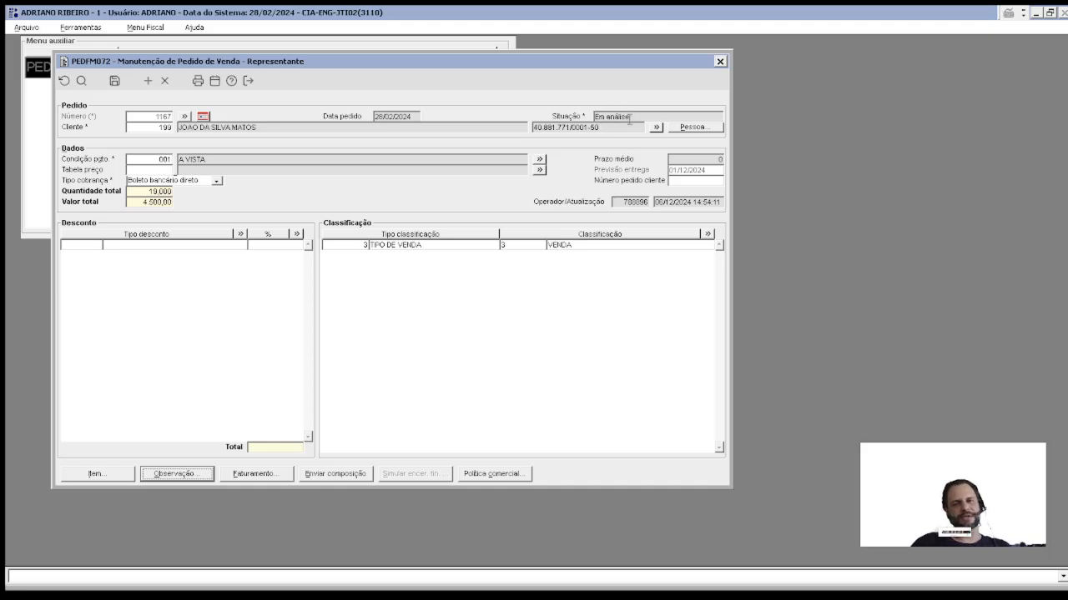
{"action": "left_click", "coordinate": [629, 119]}
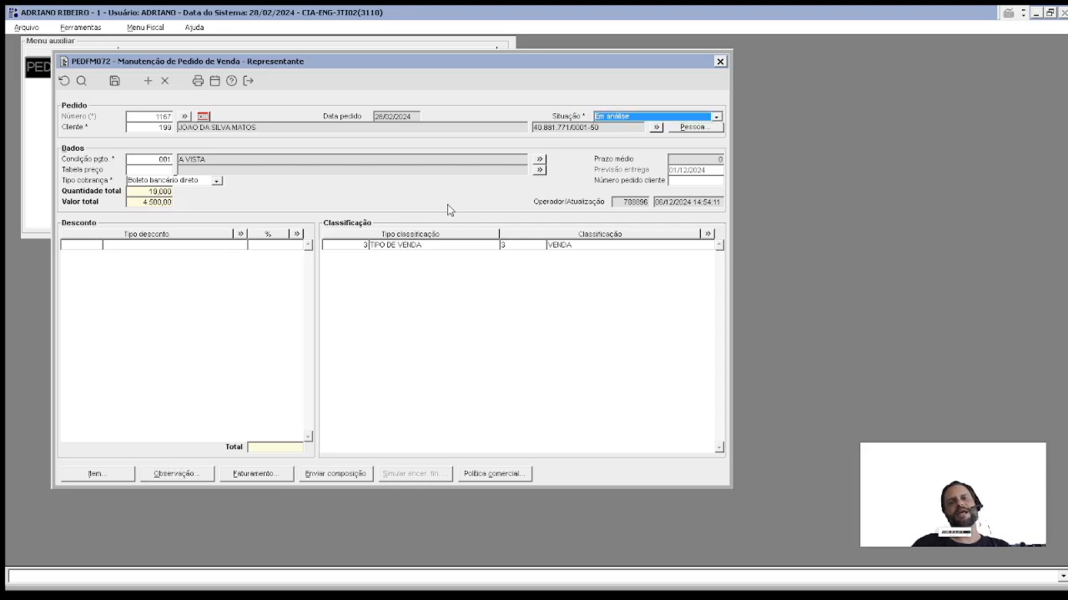
{"action": "key", "text": "Escape"}
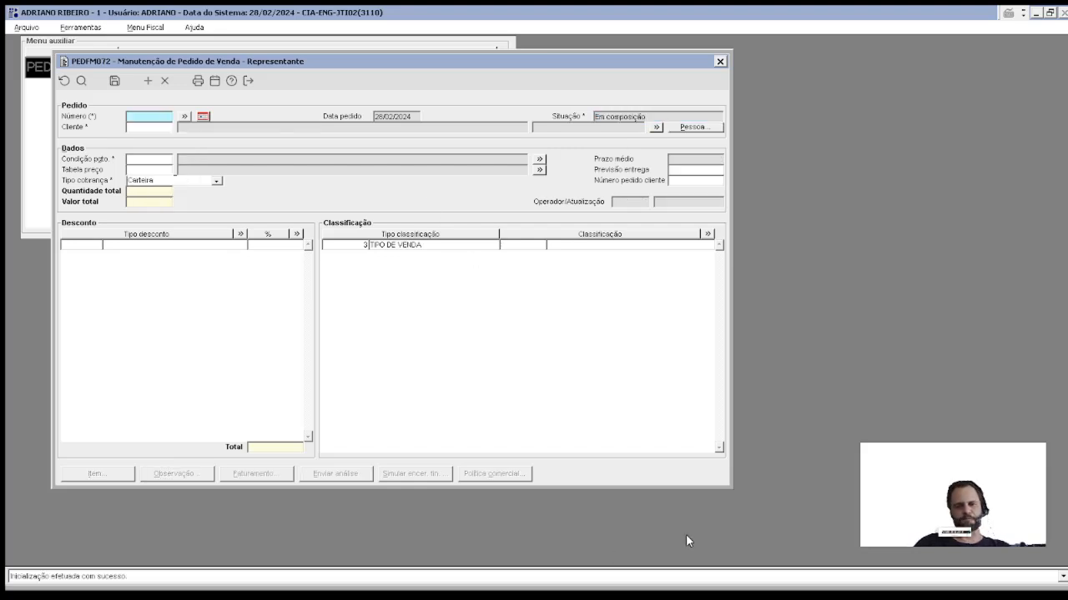